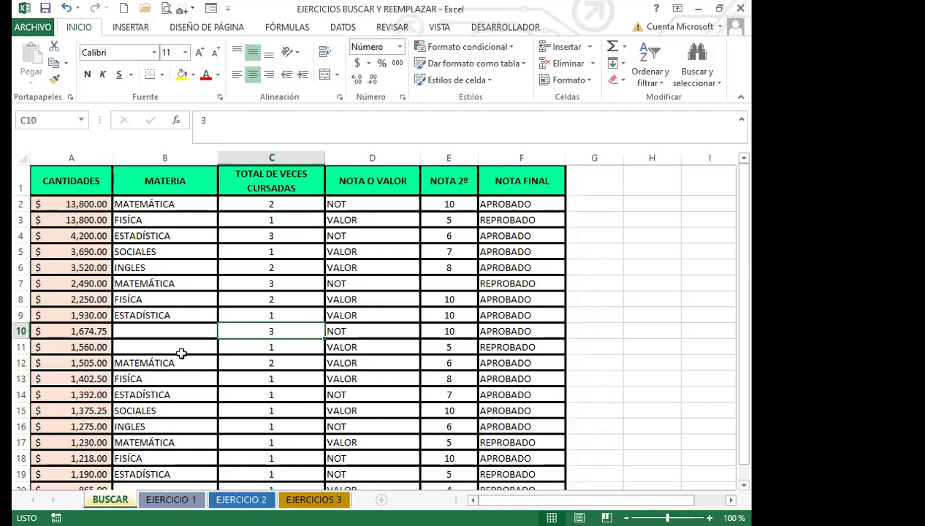
Examine the table on the BUSCAR sheet, checking the first-row entries under CANTIDADES, MATERIA and TOTAL DE VECES CURSADAS.
scroll(183, 355, down, 4)
scroll(190, 360, up, 4)
key(ctrl+b)
click(86, 205)
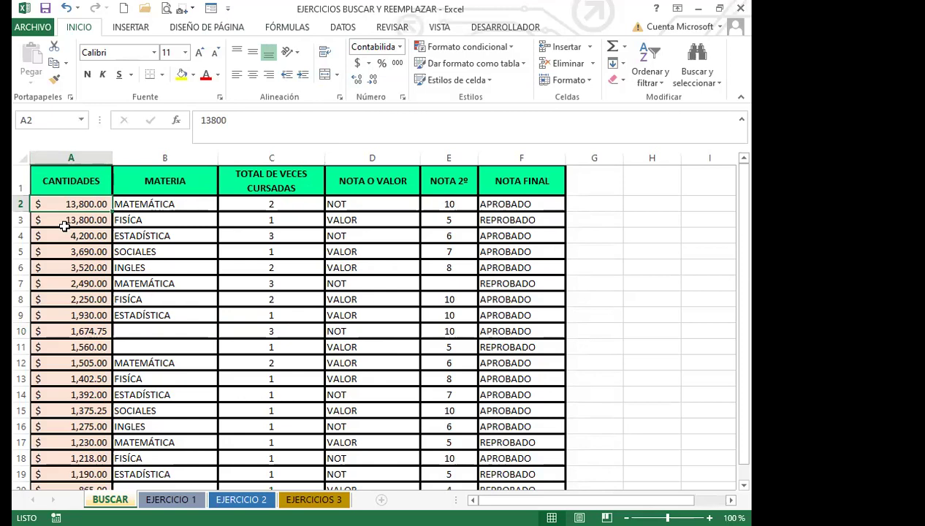
click(147, 205)
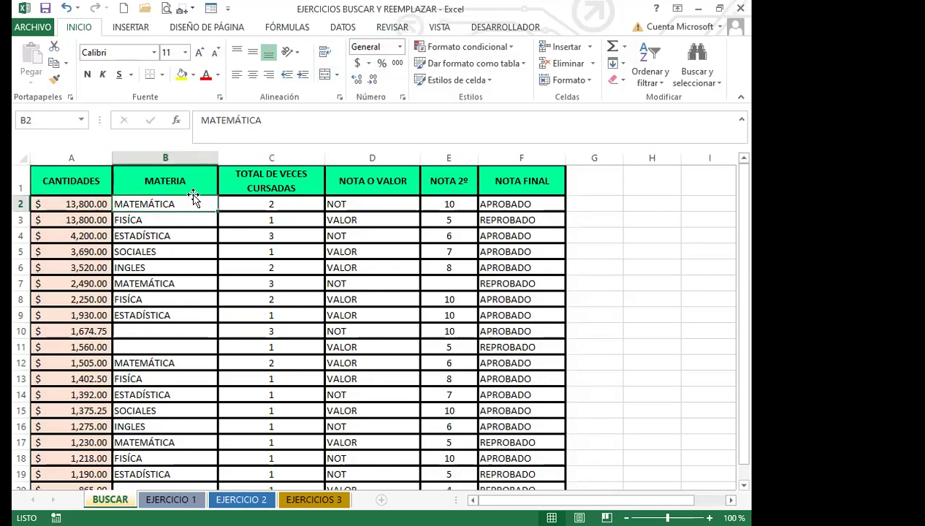
click(250, 205)
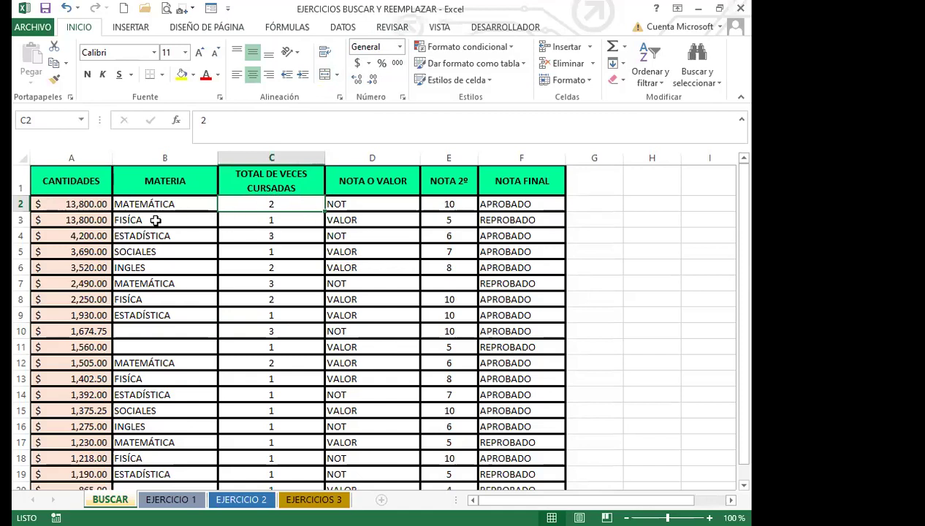
click(84, 203)
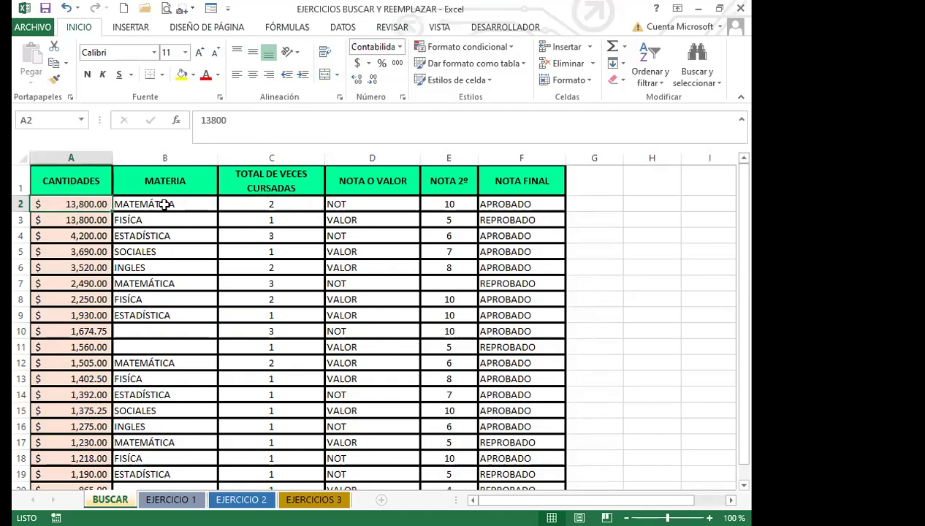
click(162, 207)
click(235, 203)
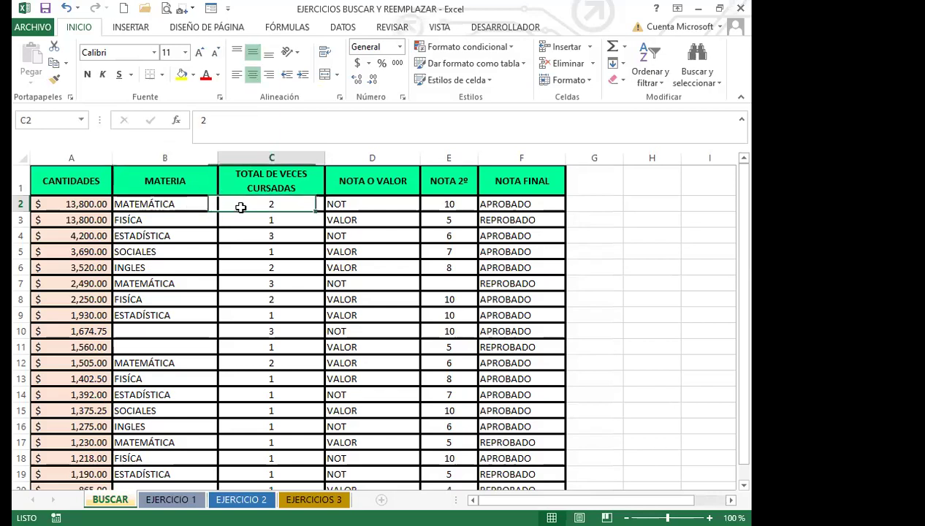
click(155, 204)
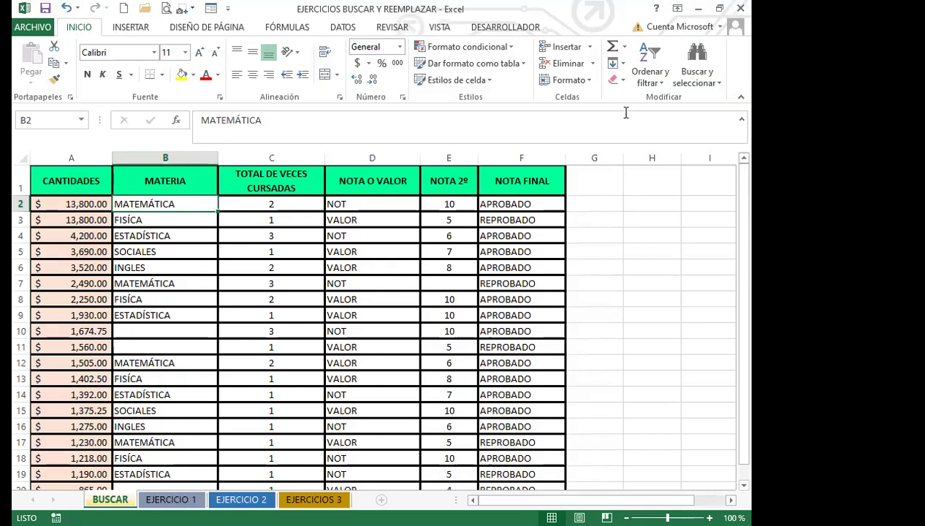
Clear the search format in the Find dialog, collapse its options and close it.
click(720, 84)
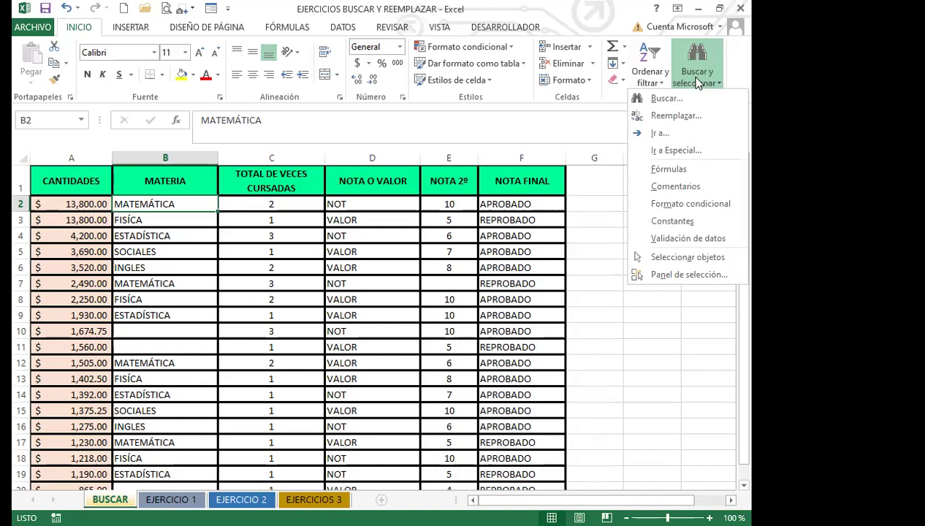
click(661, 99)
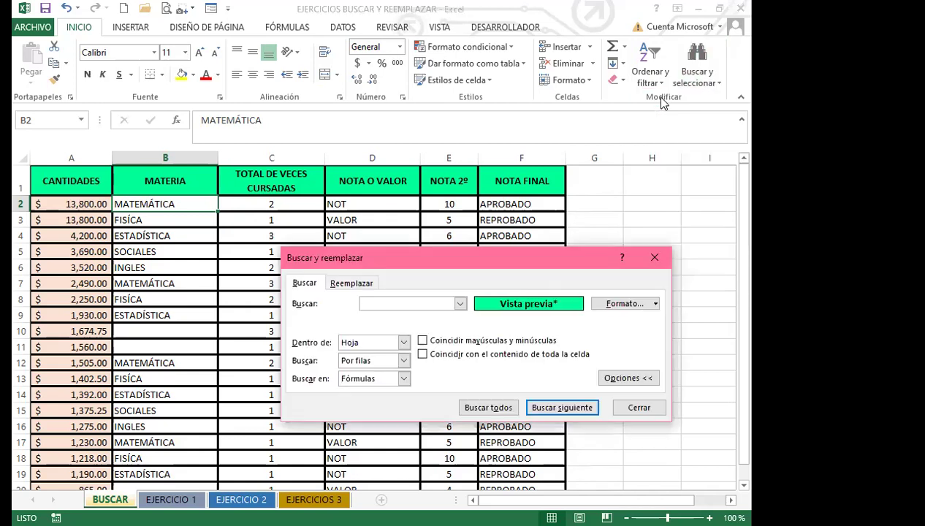
click(655, 303)
click(644, 357)
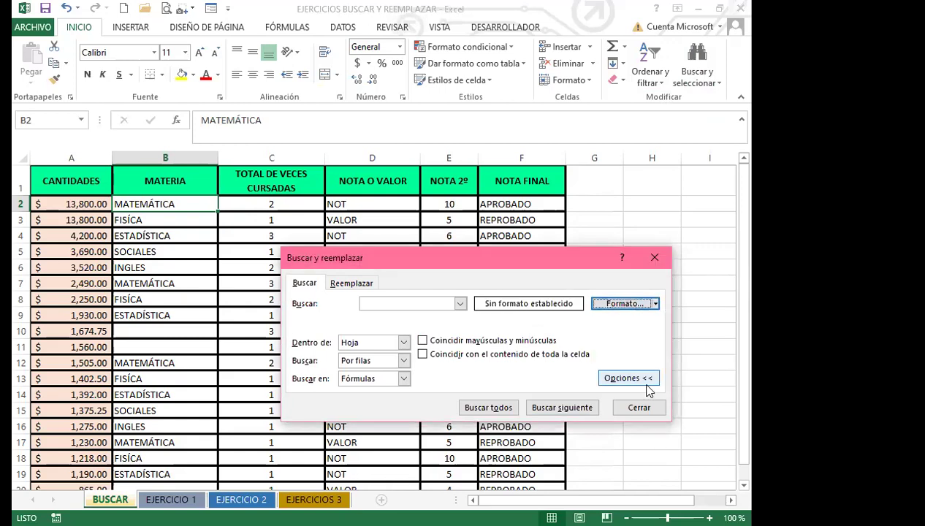
click(623, 377)
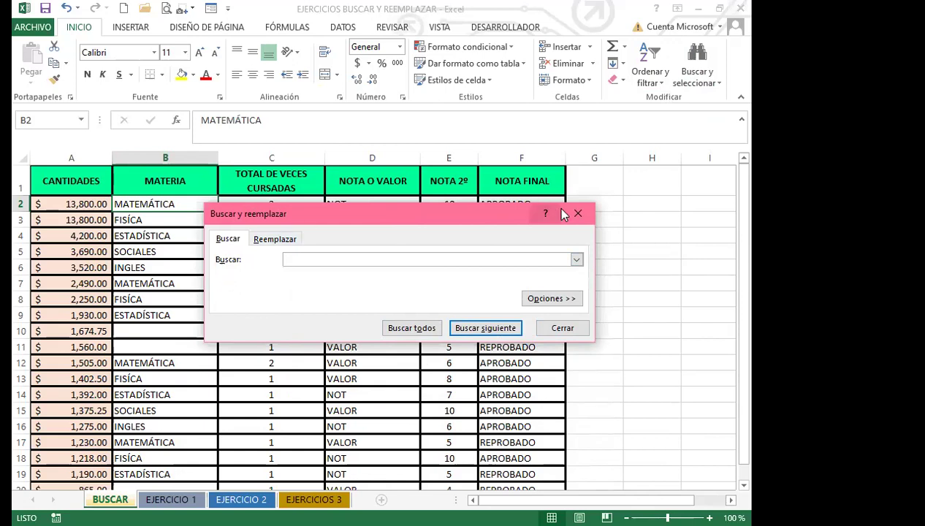
click(582, 219)
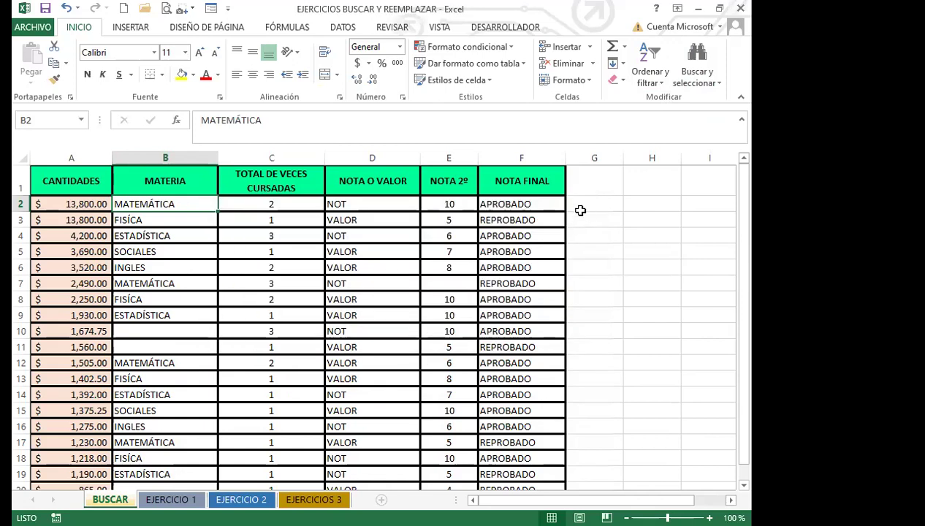
Open the Replace dialog, compare its Find and Replace versions, and close it.
click(721, 85)
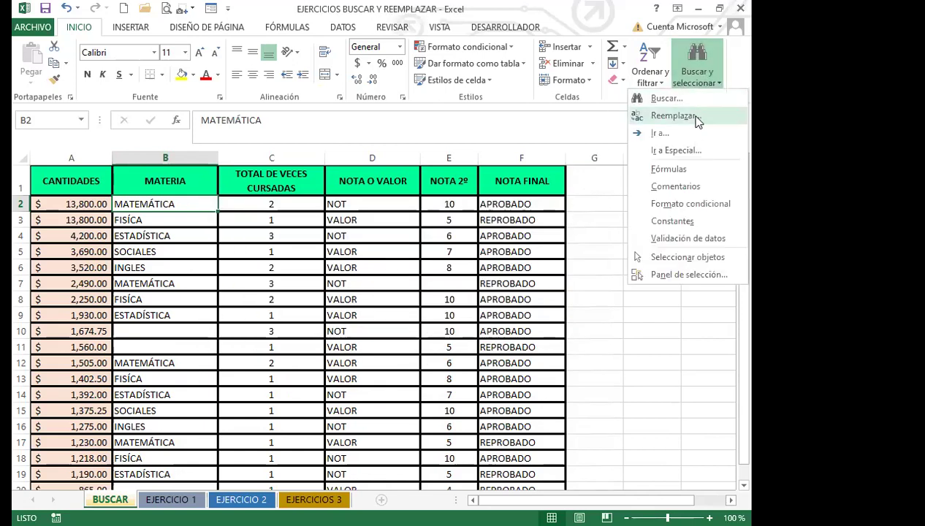
click(668, 115)
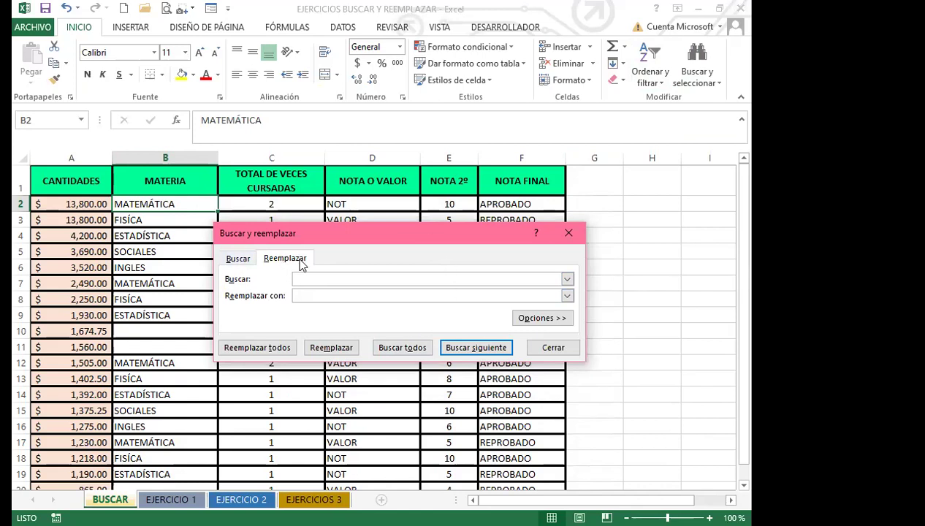
click(234, 262)
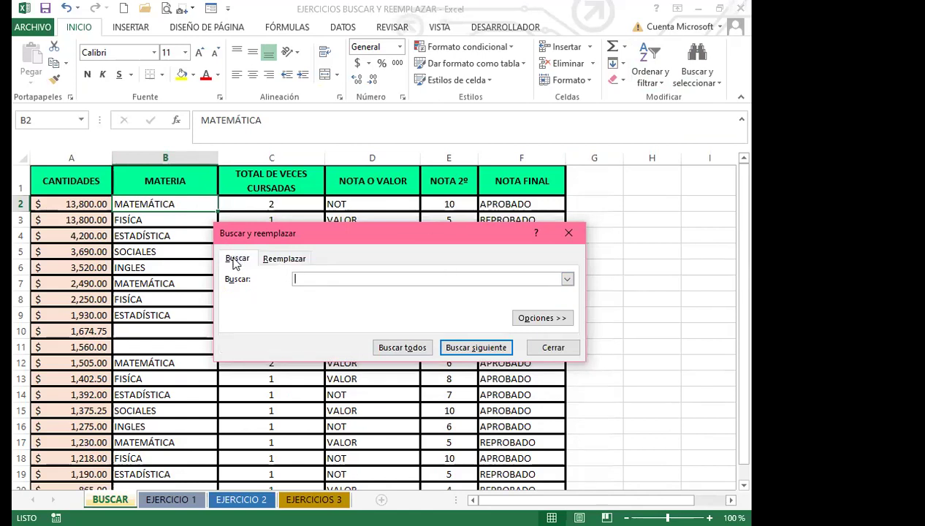
click(280, 262)
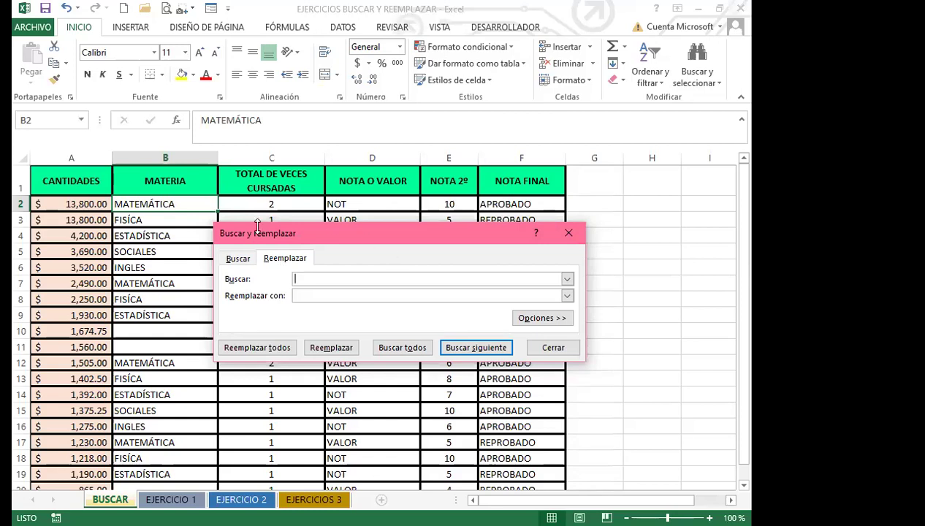
click(238, 260)
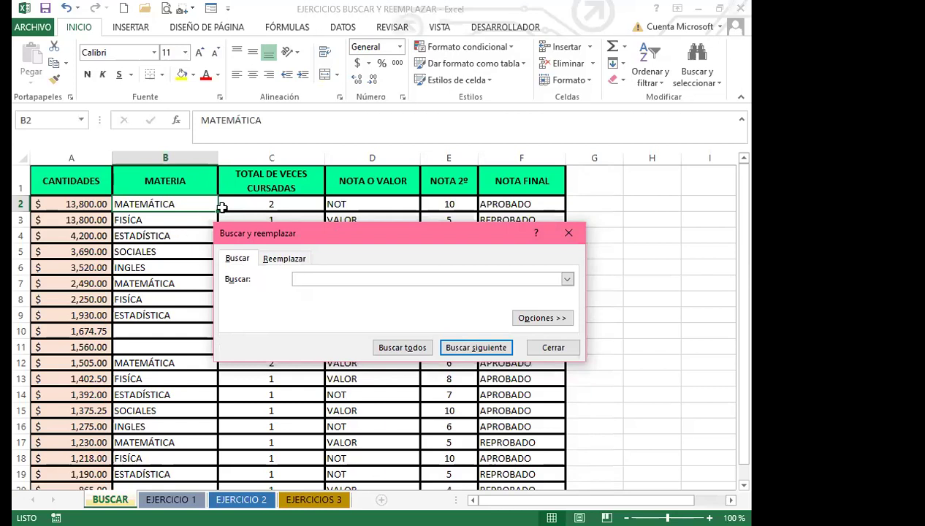
click(290, 263)
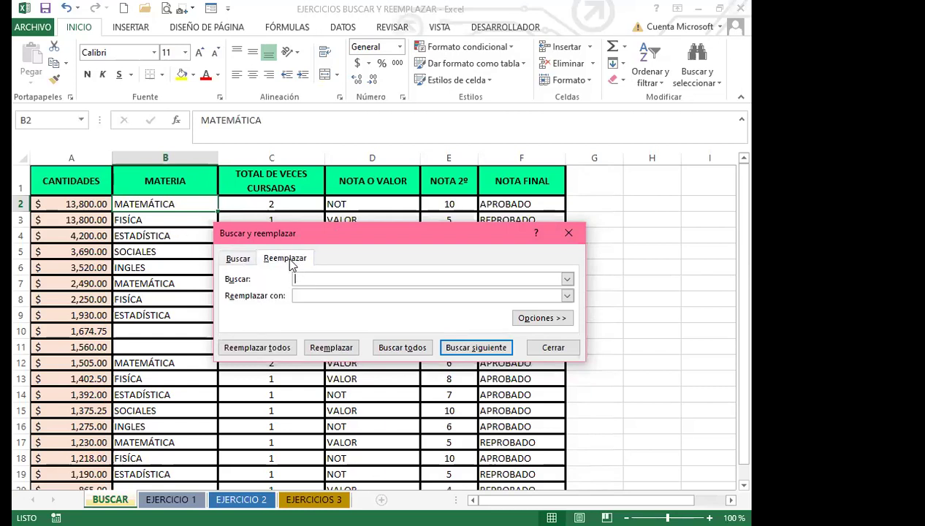
click(244, 264)
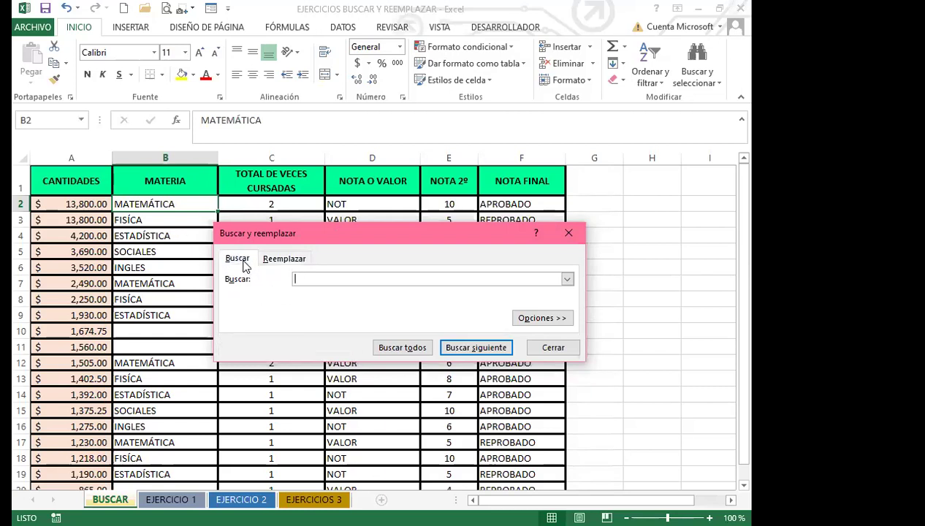
click(571, 235)
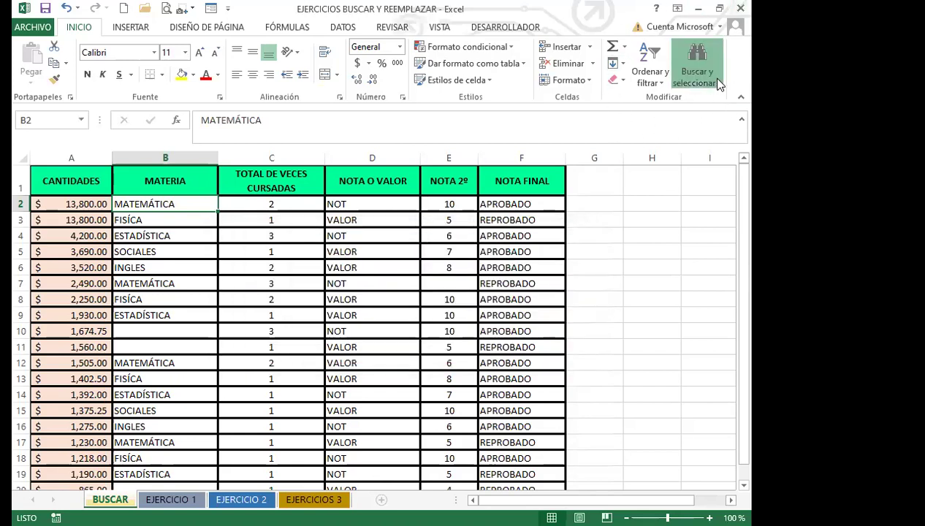
Reopen the Find dialog and move it up so that it uncovers the MATERIA column, leaving the Find version active.
click(718, 84)
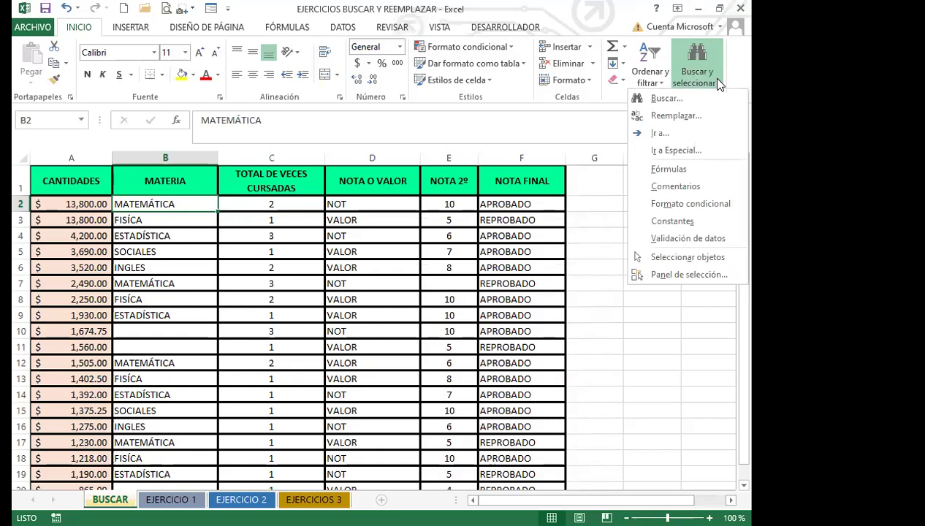
click(353, 279)
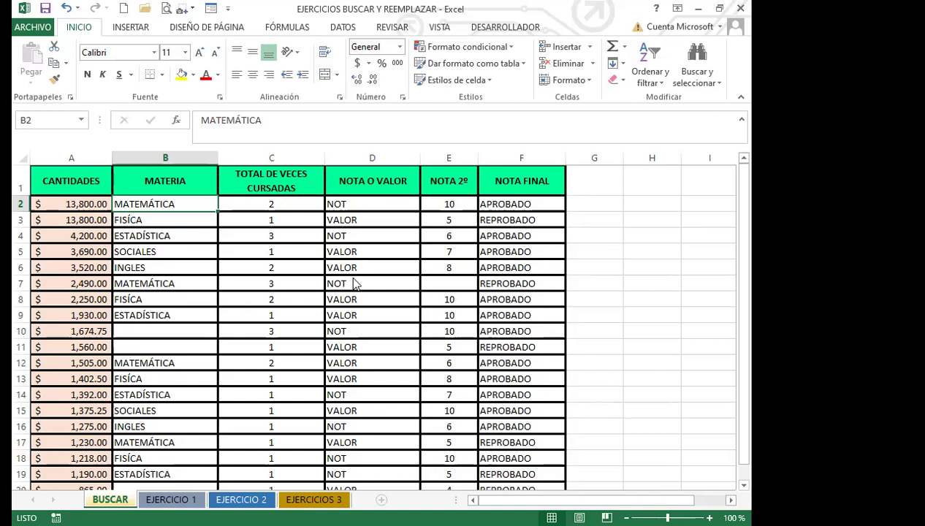
key(ctrl+b)
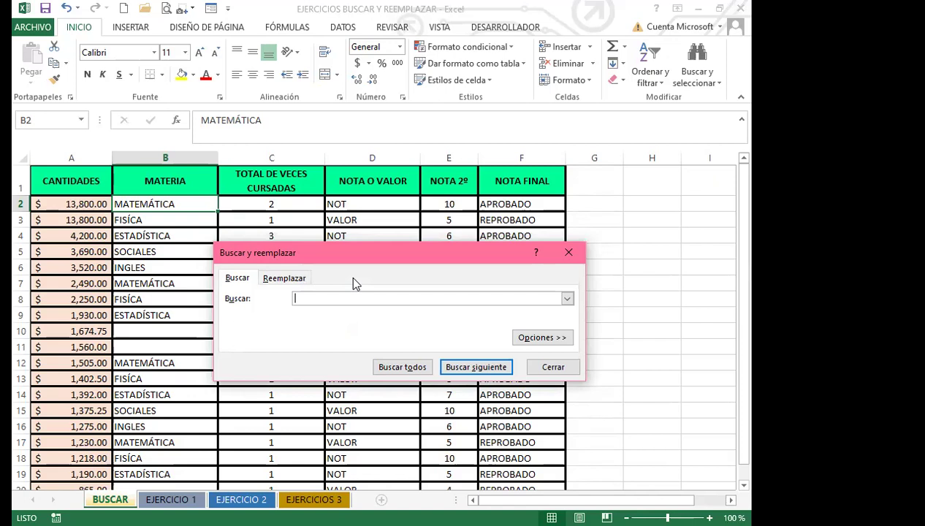
click(278, 280)
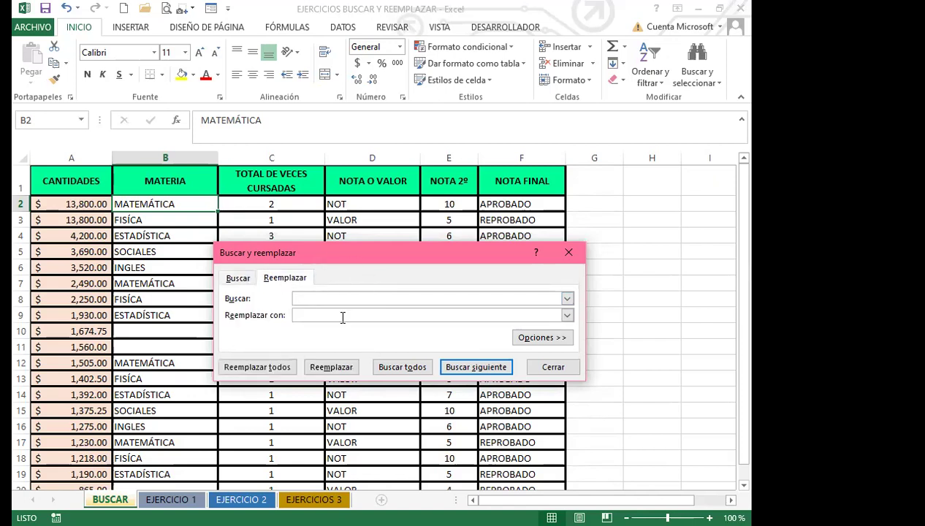
drag(406, 248, 521, 177)
click(354, 206)
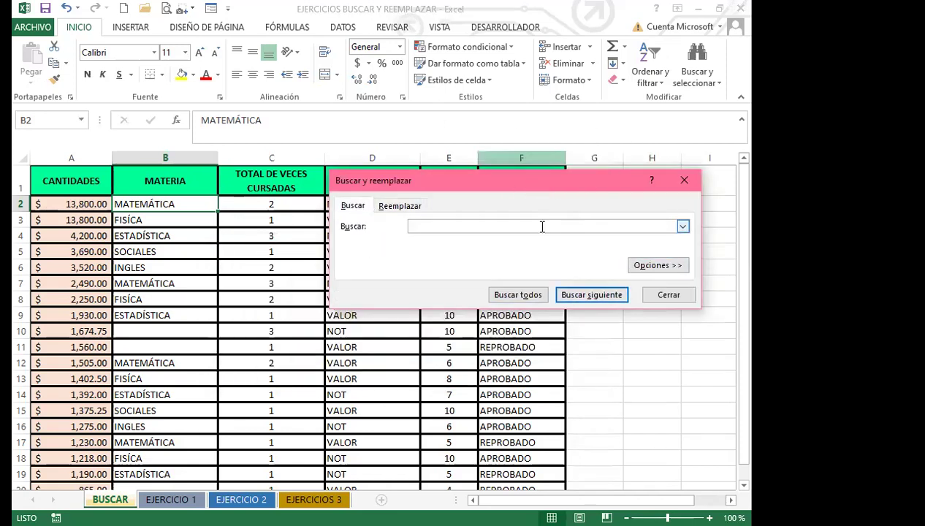
drag(528, 187, 469, 152)
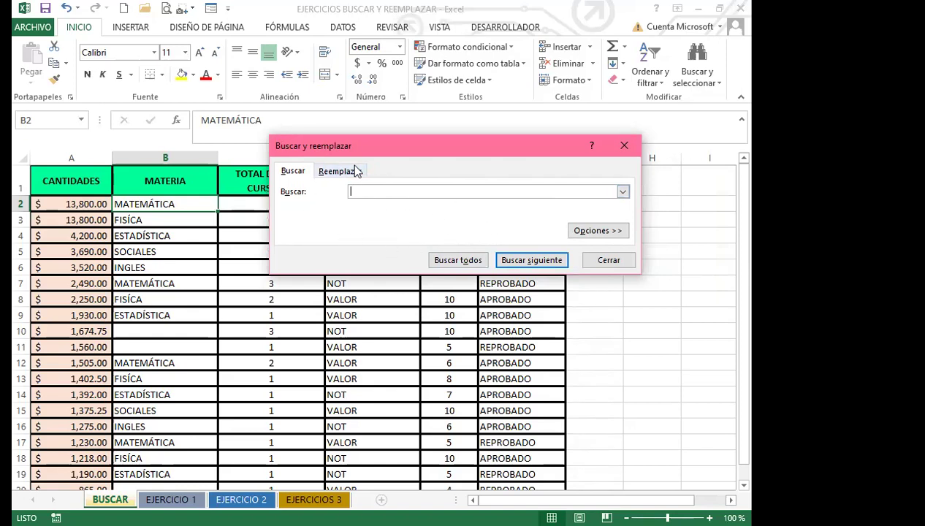
Expand the search options, keep the scope at Hoja and the order at Por filas, and require matching the entire cell contents.
click(598, 231)
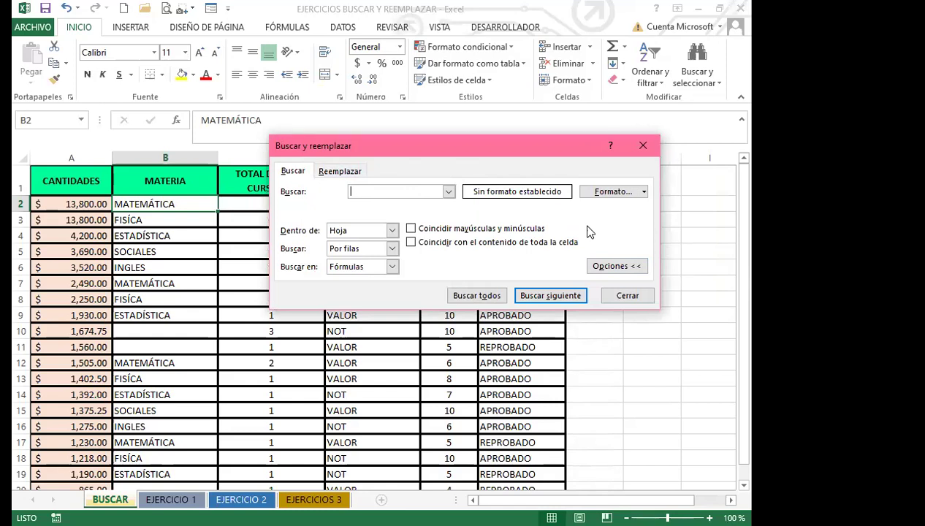
click(393, 230)
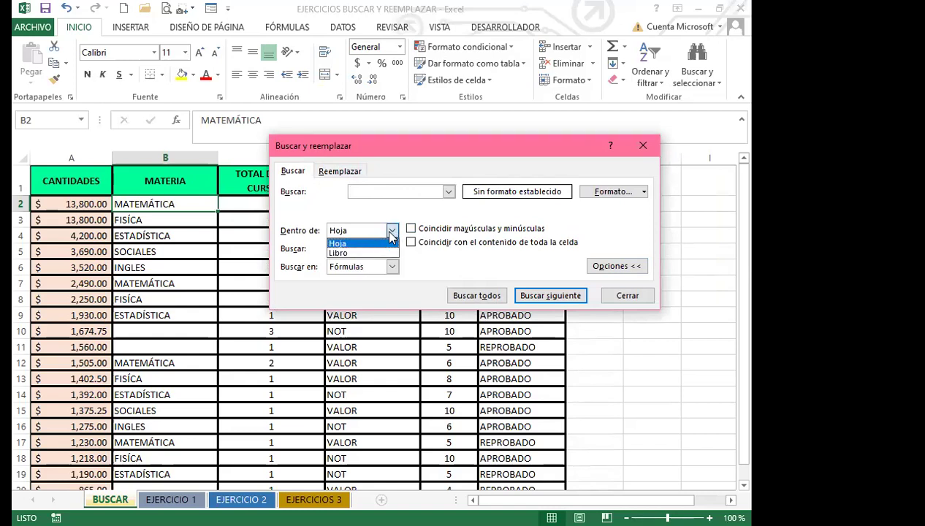
click(391, 235)
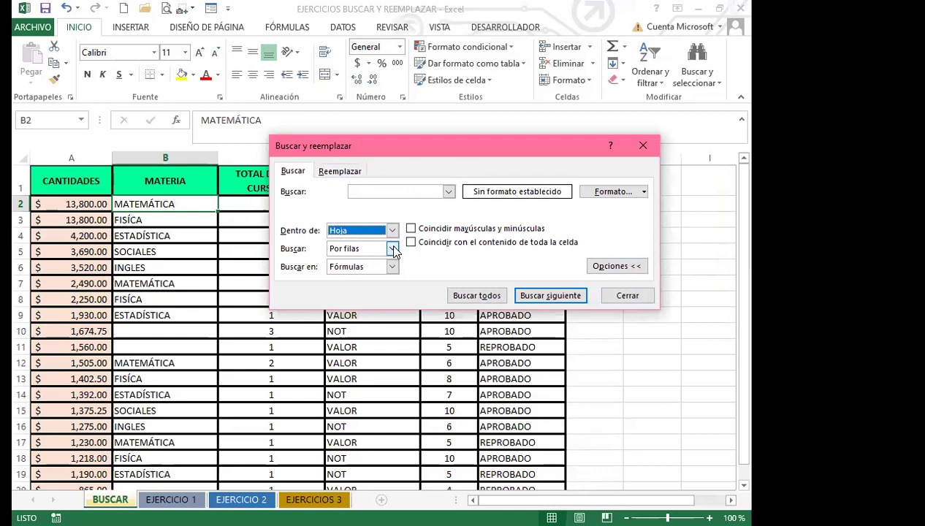
click(393, 248)
click(389, 260)
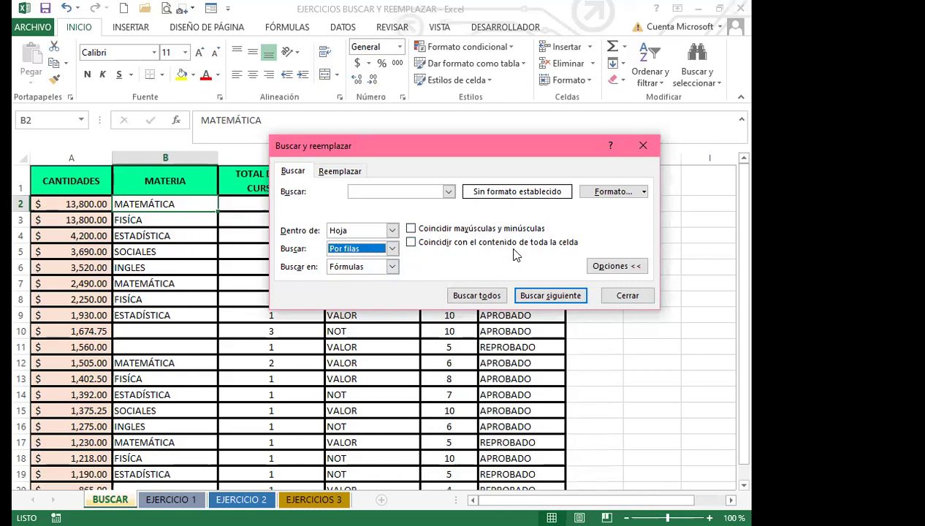
click(411, 243)
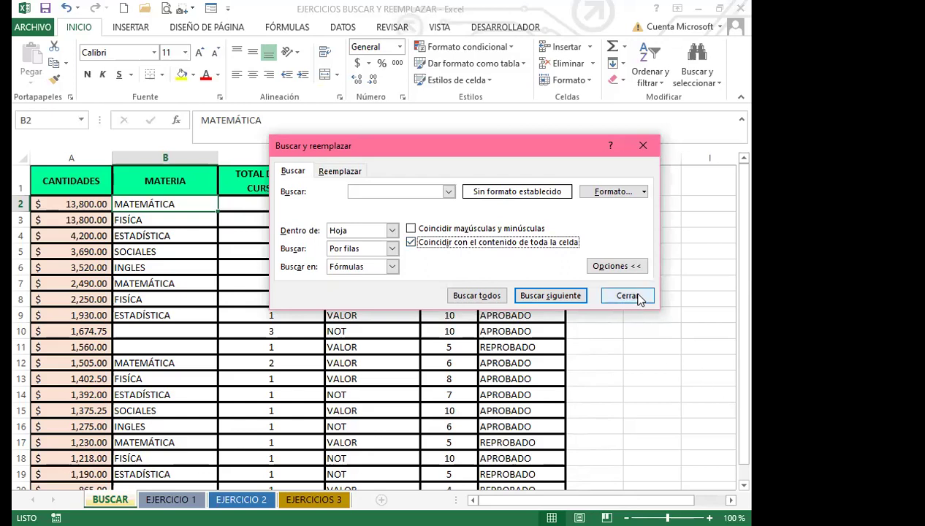
drag(660, 307, 661, 307)
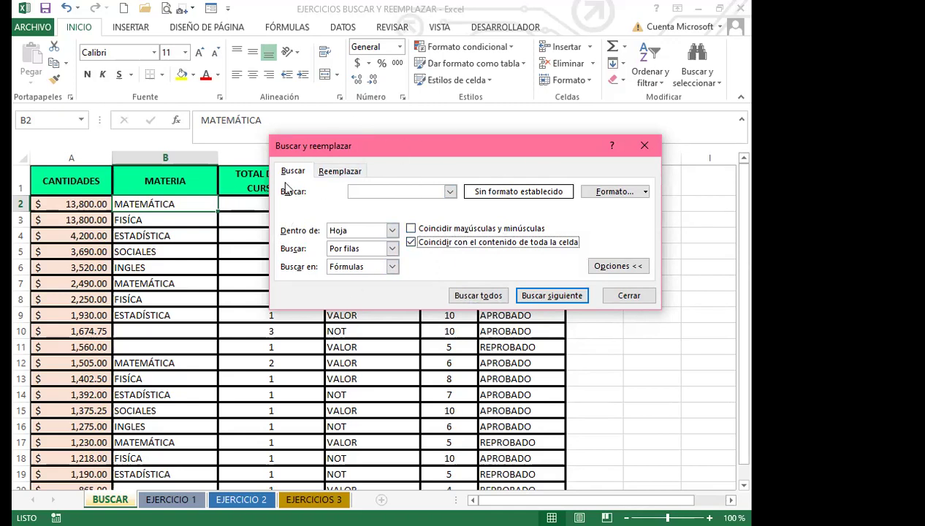
Search the sheet for all occurrences of MATEMATICA and dismiss the resulting message.
click(359, 191)
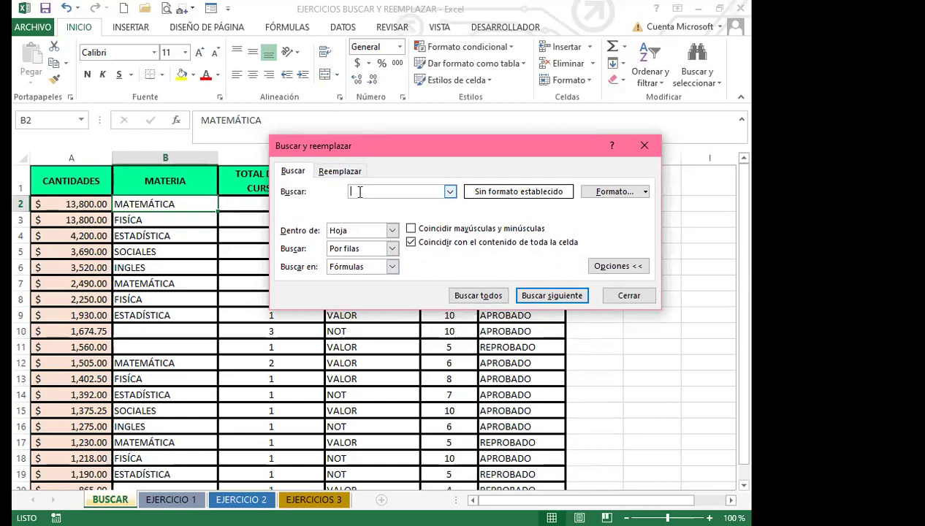
text(MATEMATICA)
click(475, 295)
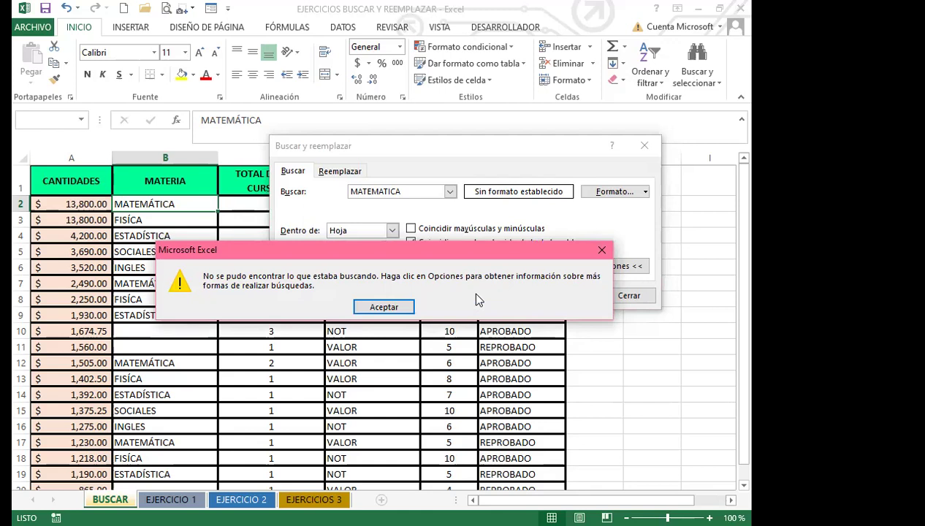
click(604, 253)
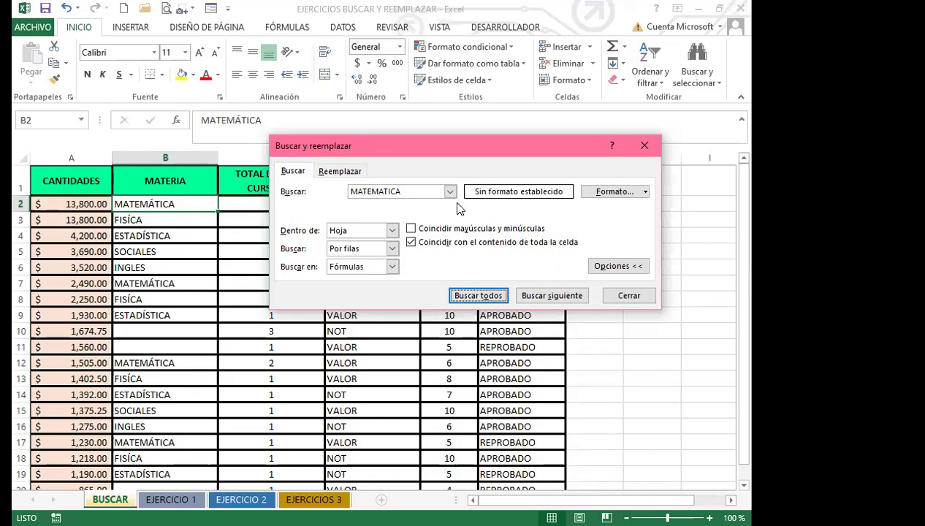
Correct the search term to MATEMÁTICA, find all its occurrences, then move the dialog up and enlarge it to fit the results list.
click(395, 190)
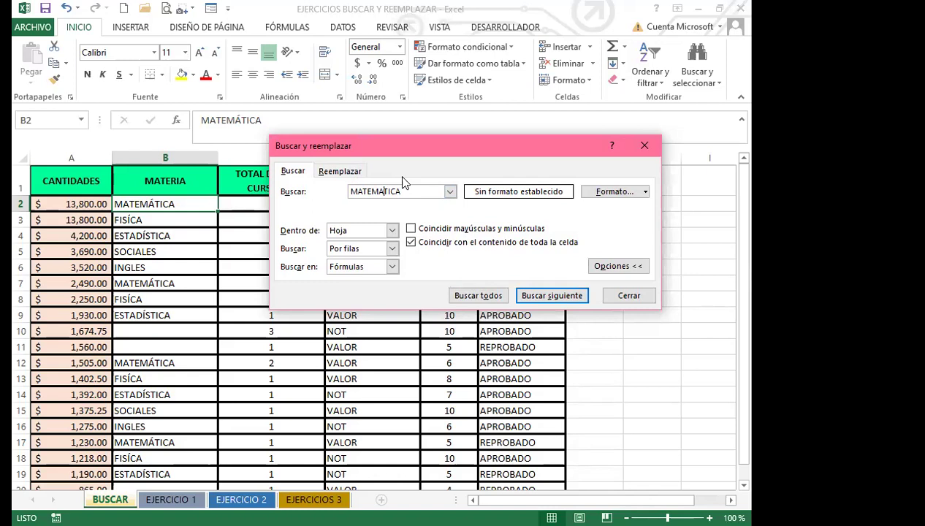
key(BackSpace)
text(Á)
click(485, 300)
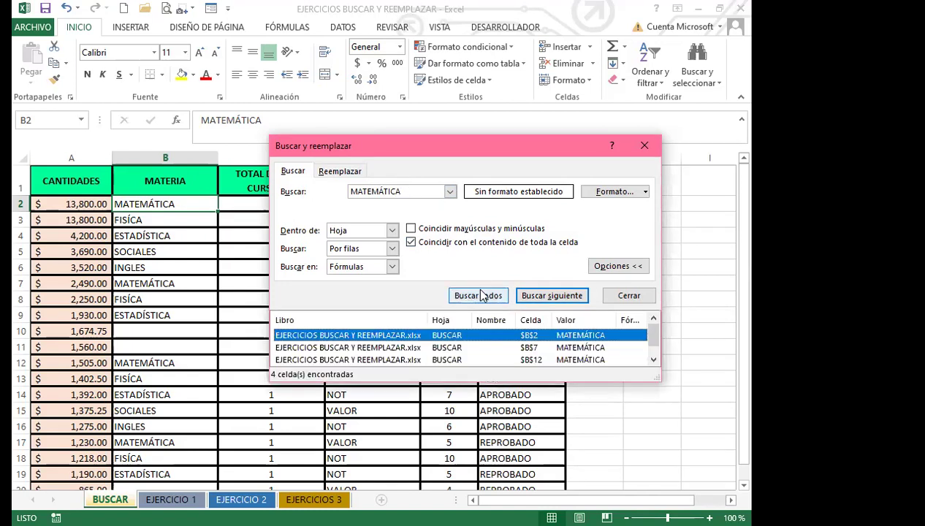
drag(482, 147, 468, 52)
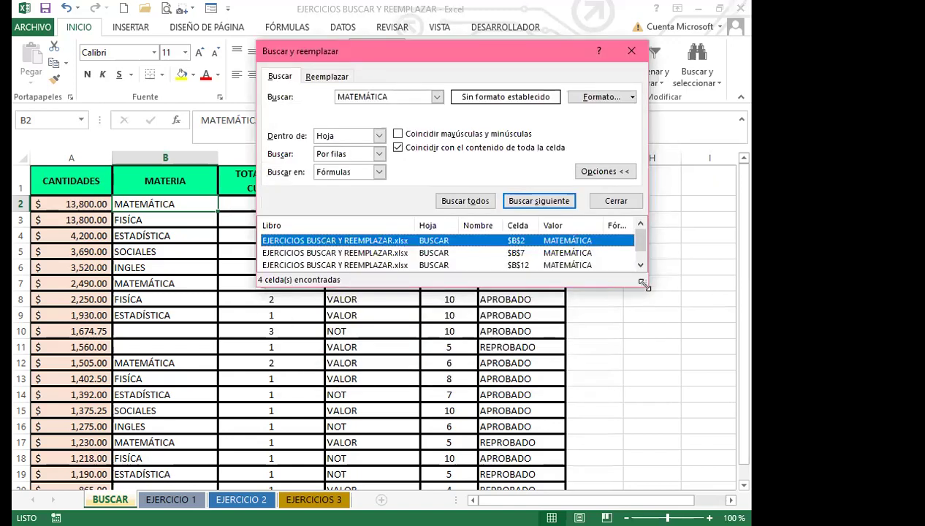
drag(644, 285, 645, 321)
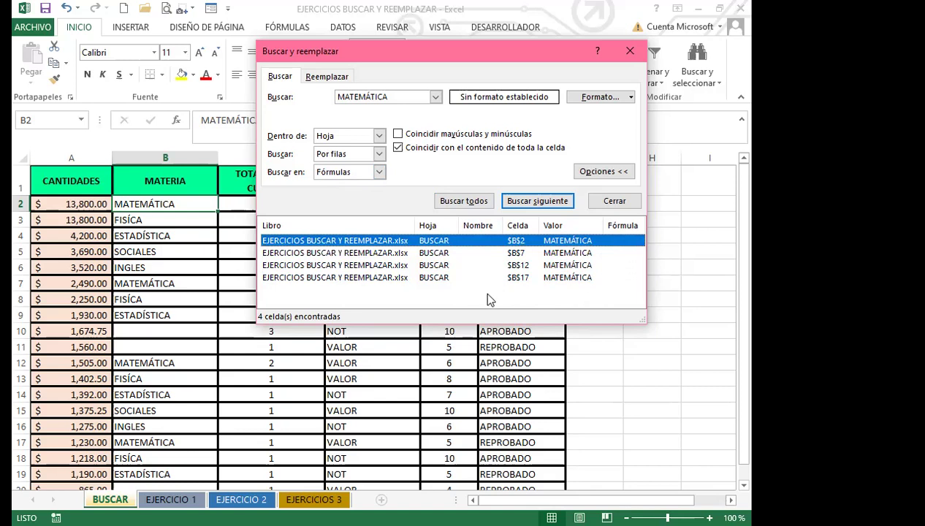
Go through the MATEMÁTICA results one by one down to the last, and return to the first one.
click(442, 294)
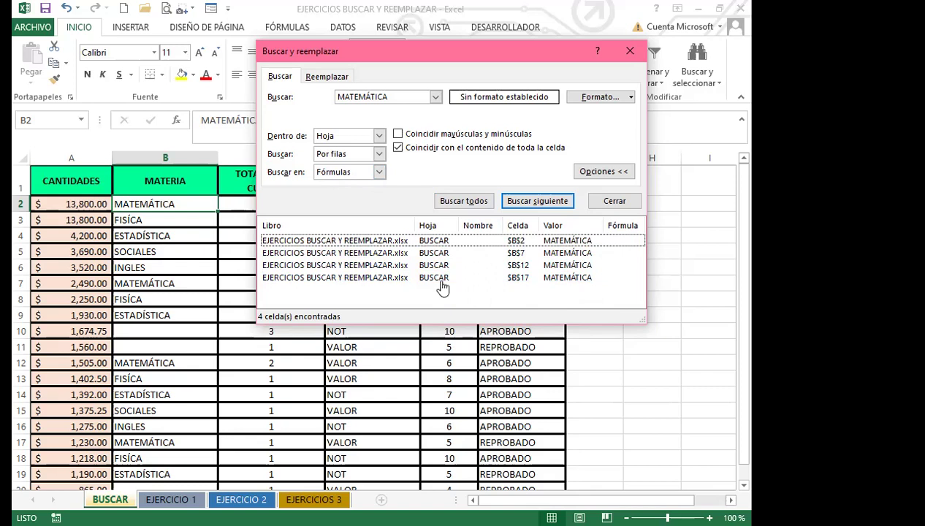
click(362, 241)
key(Down)
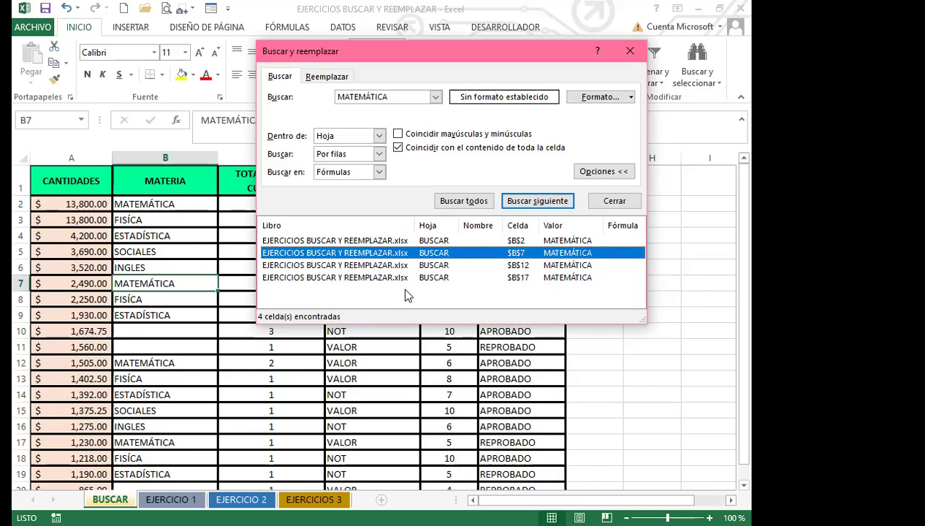
key(Down)
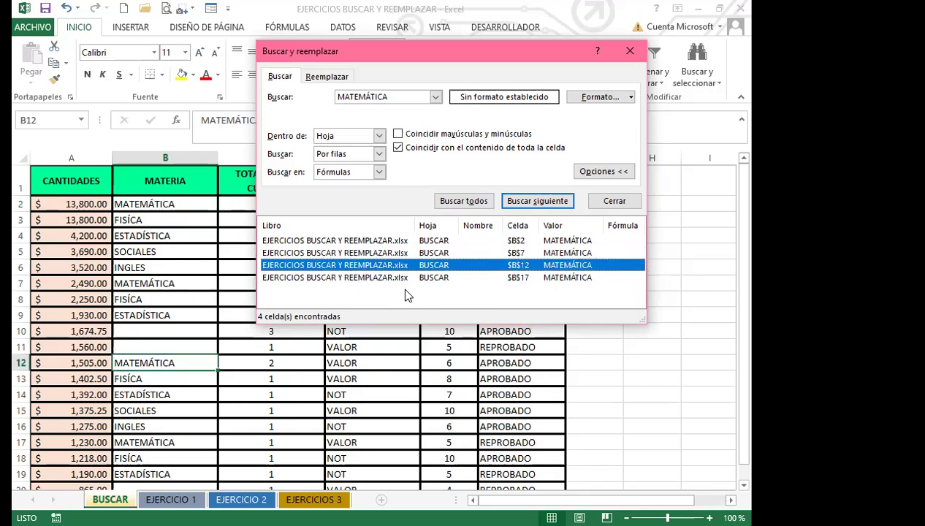
key(Down)
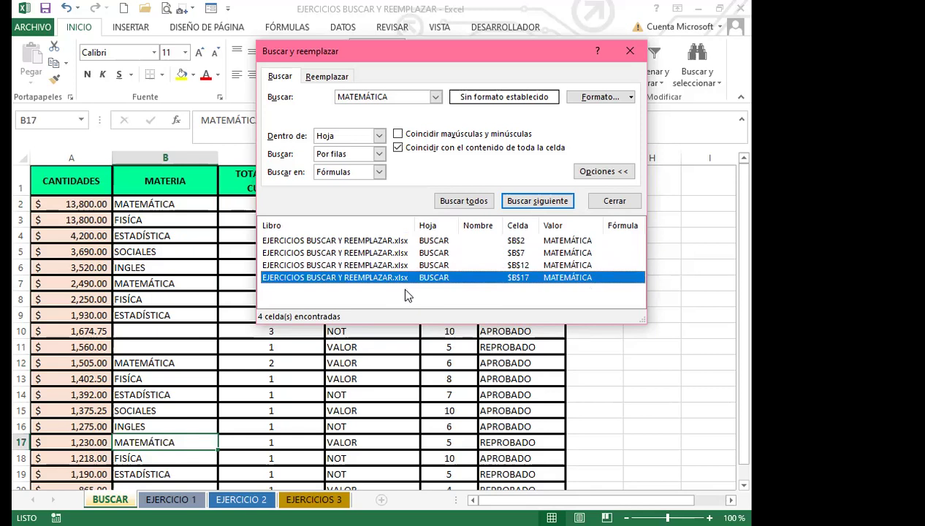
key(Up)
key(Up)
key(Up)
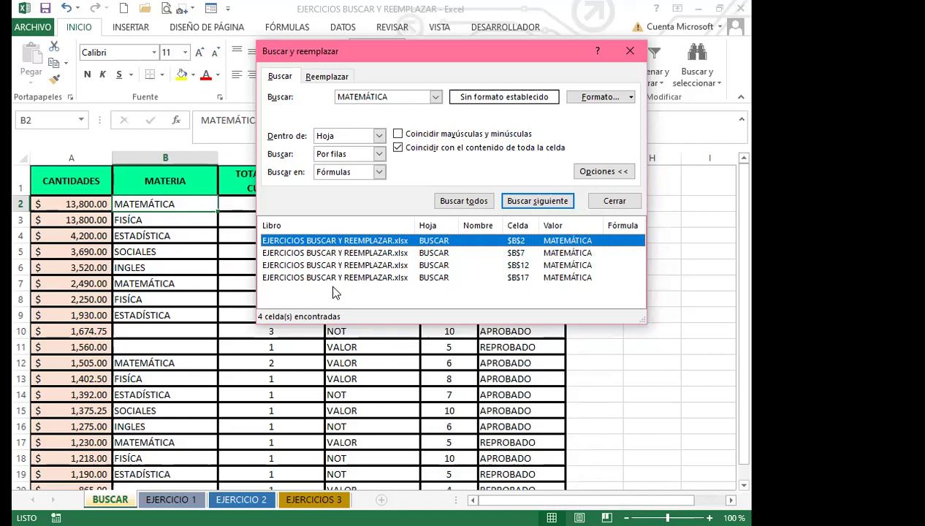
Select all the MATEMÁTICA results at once, close the dialog and review the selected cells in the MATERIA column.
key(ctrl+a)
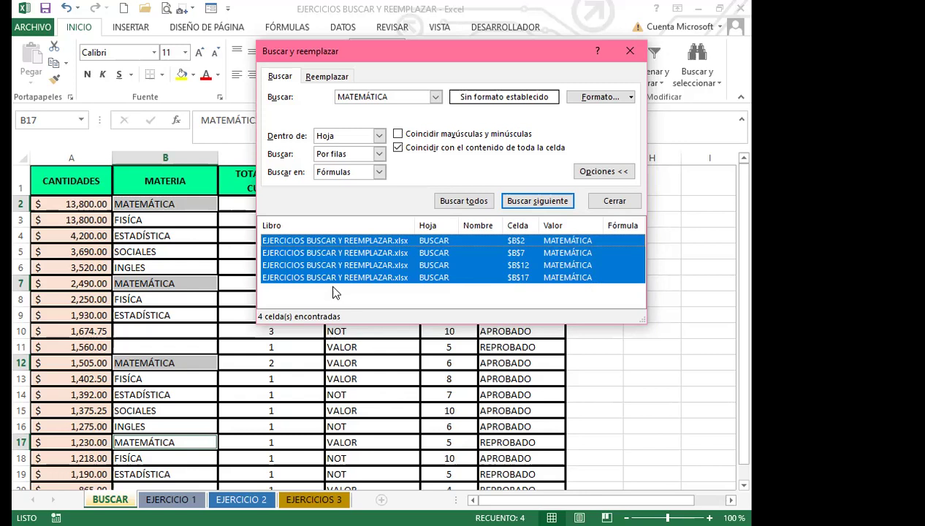
click(630, 51)
scroll(212, 322, down, 3)
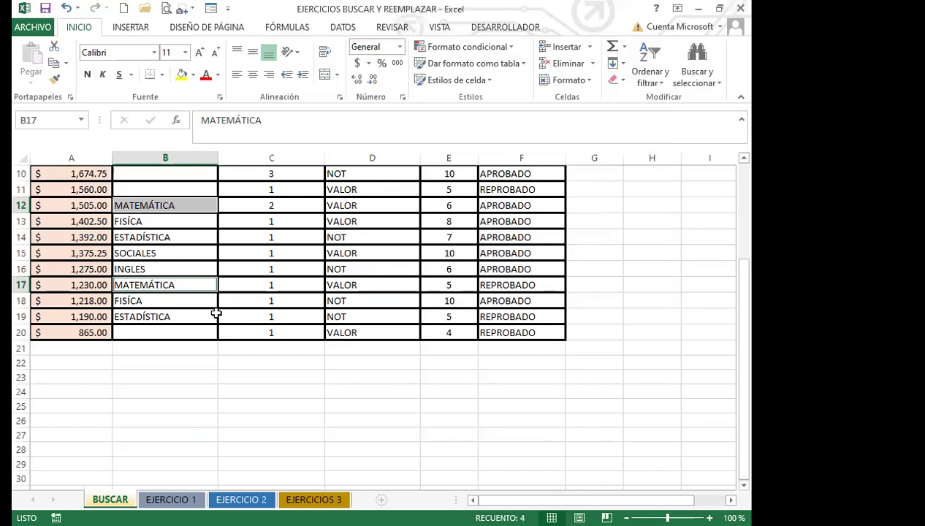
scroll(216, 314, up, 3)
scroll(184, 291, down, 2)
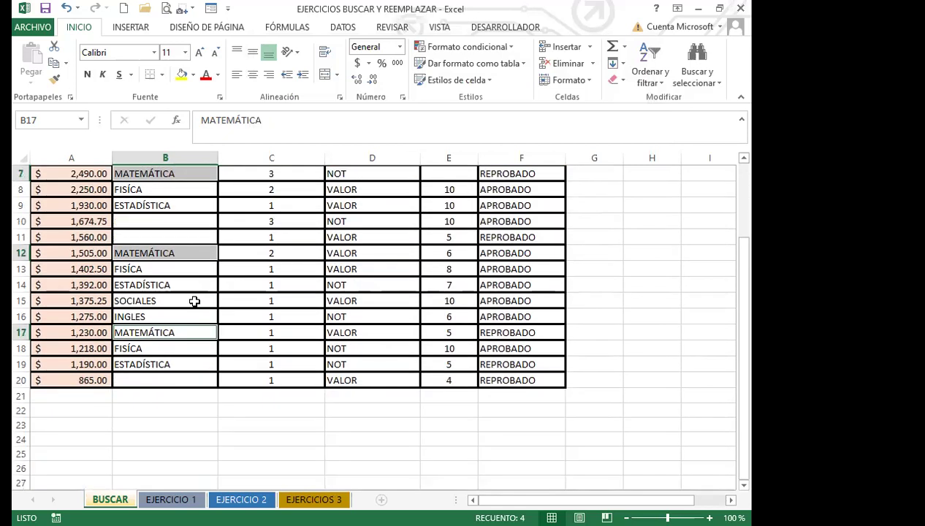
scroll(195, 301, up, 2)
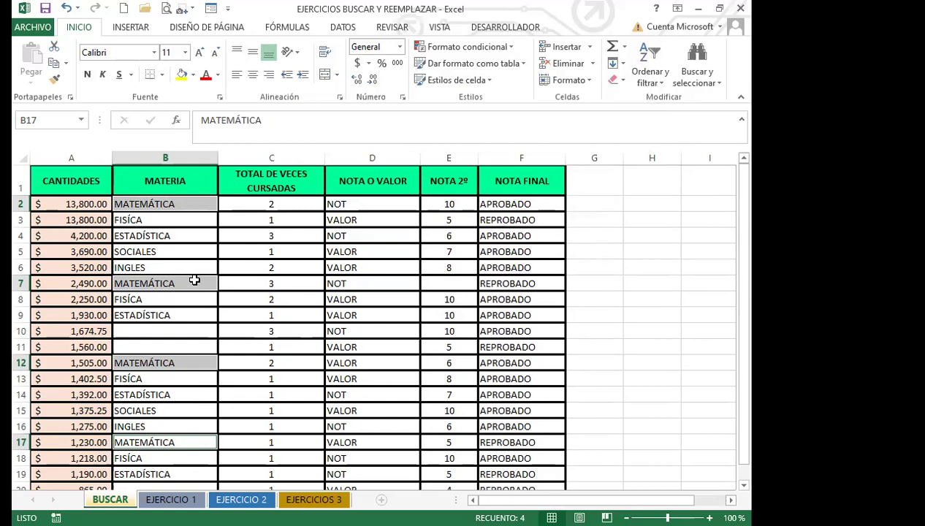
Reopen the Find dialog, search again for all occurrences of MATEMÁTICA, and enlarge the dialog to fit the results.
key(ctrl+b)
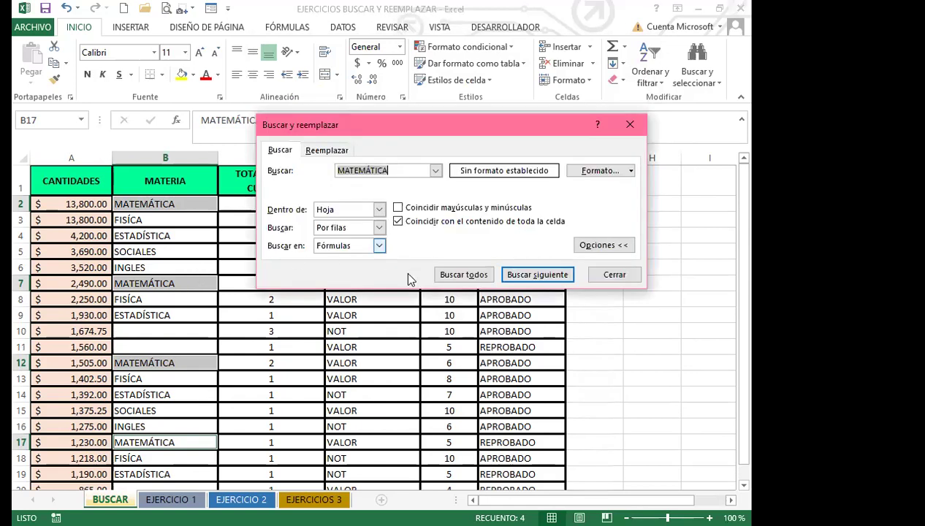
click(460, 275)
drag(435, 130, 439, 94)
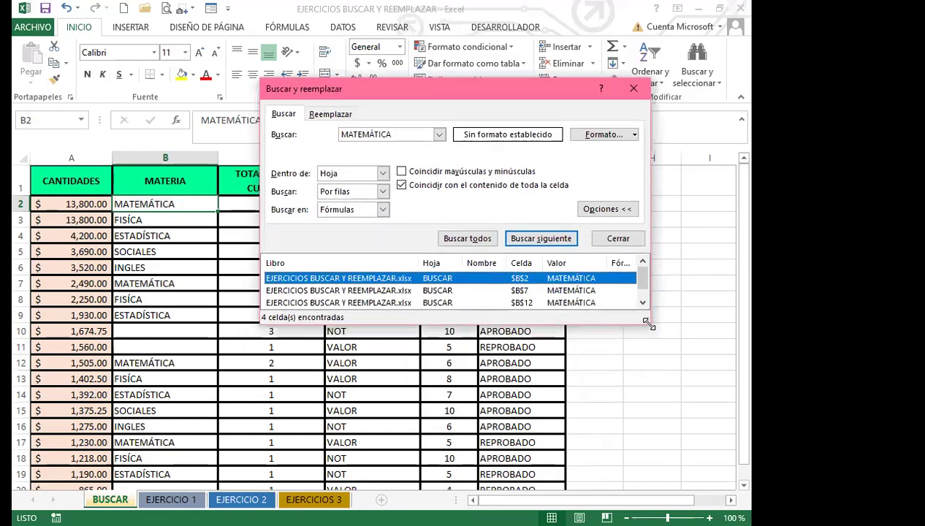
drag(649, 325, 651, 350)
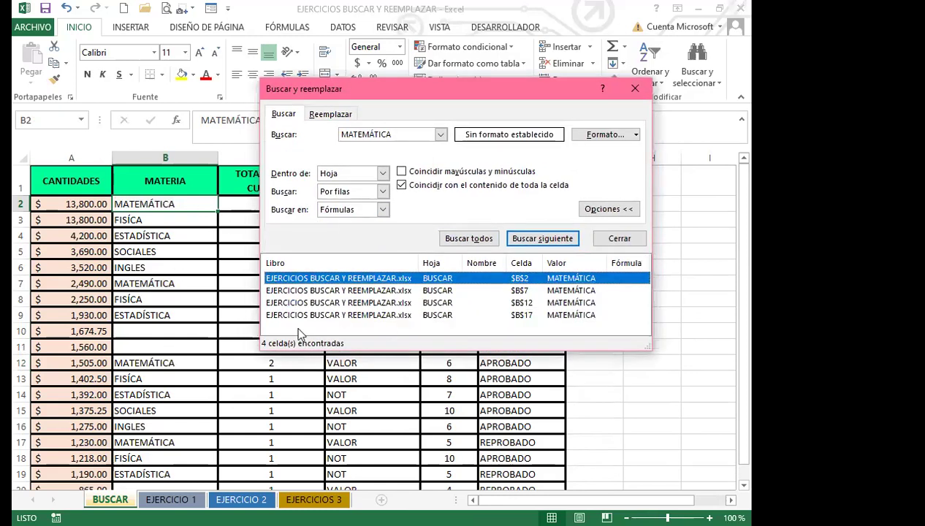
Search the sheet for all occurrences of ESTADISTICA without the accent and dismiss the resulting message.
drag(406, 138, 326, 135)
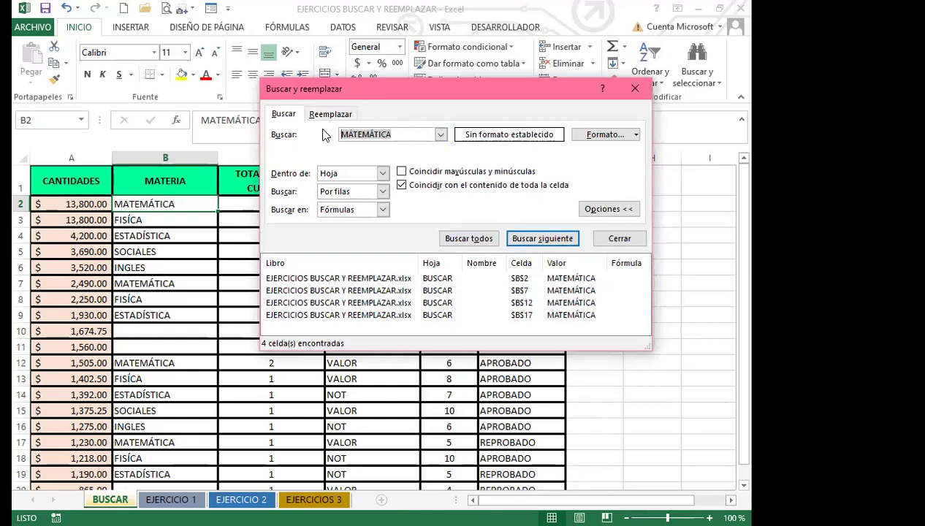
text(ESTADISTICA)
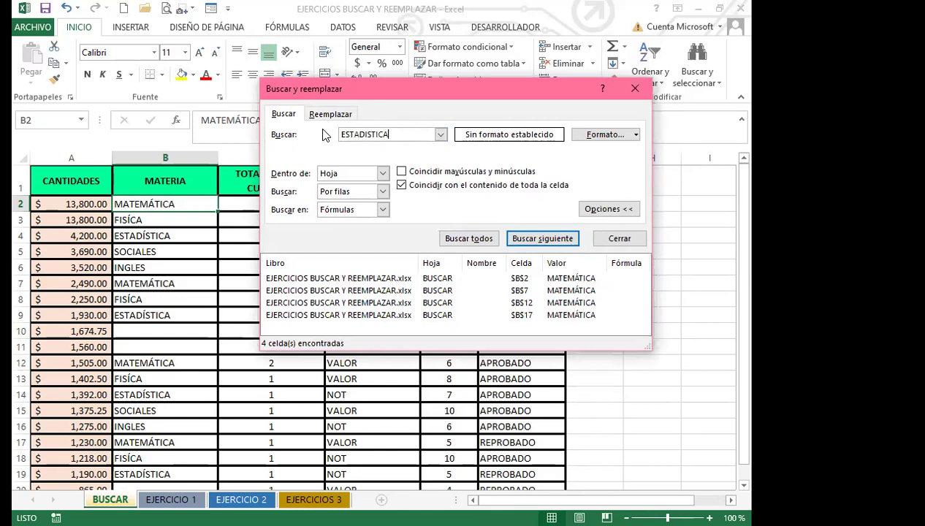
click(472, 239)
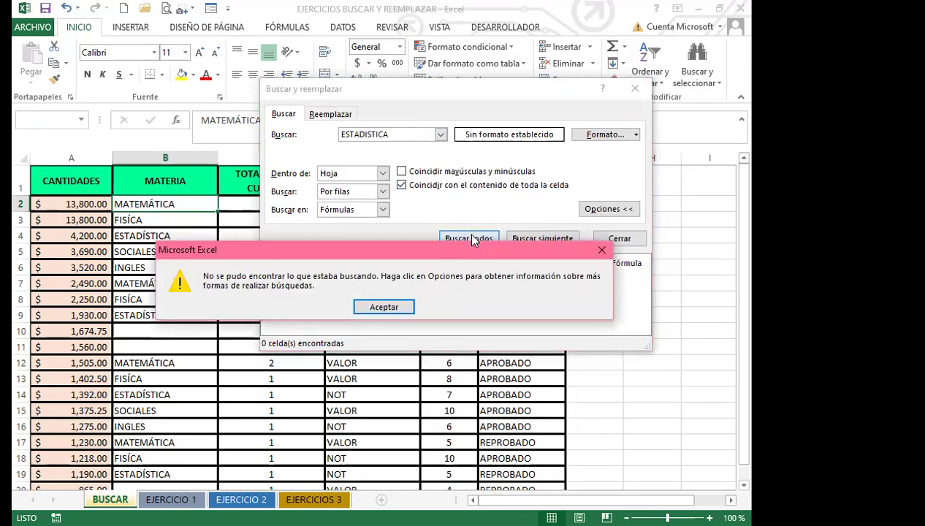
click(604, 251)
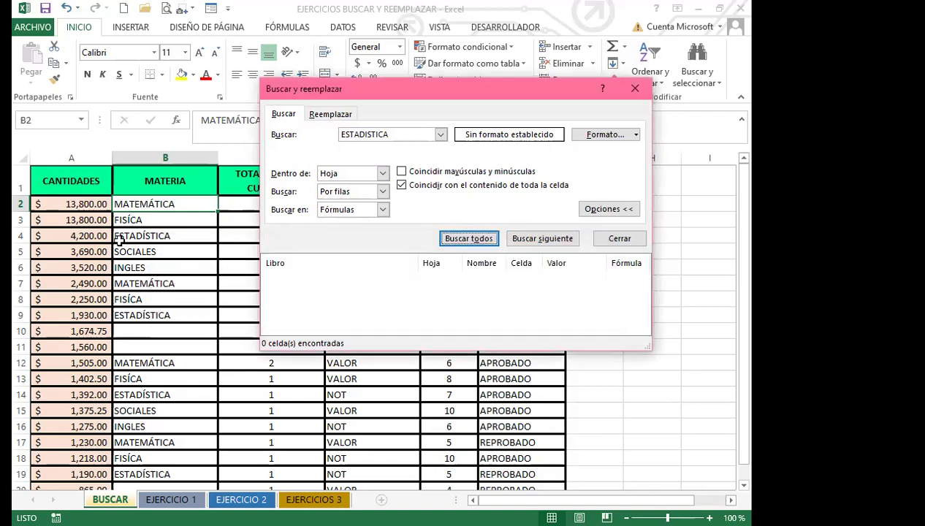
Correct the search term to ESTADÍSTICA with the accented Í and find all its occurrences.
click(366, 135)
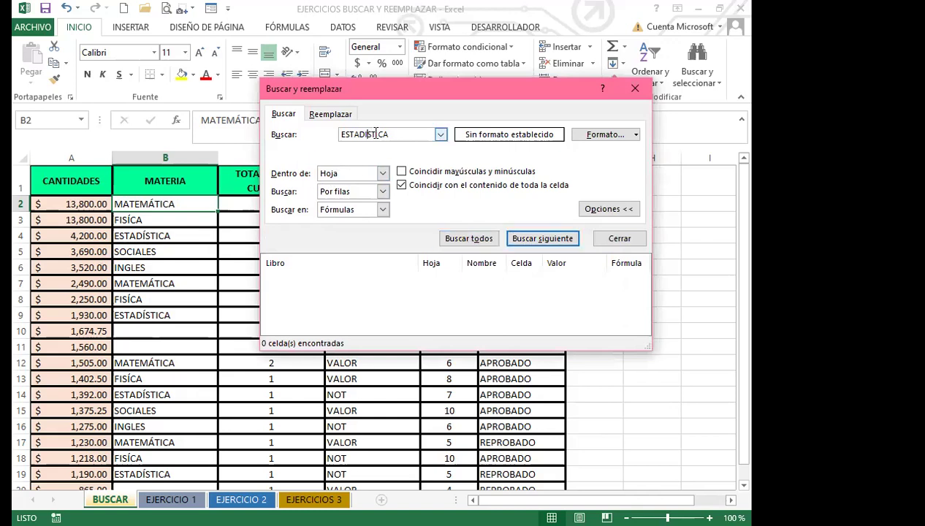
key(BackSpace)
text(Í)
click(474, 238)
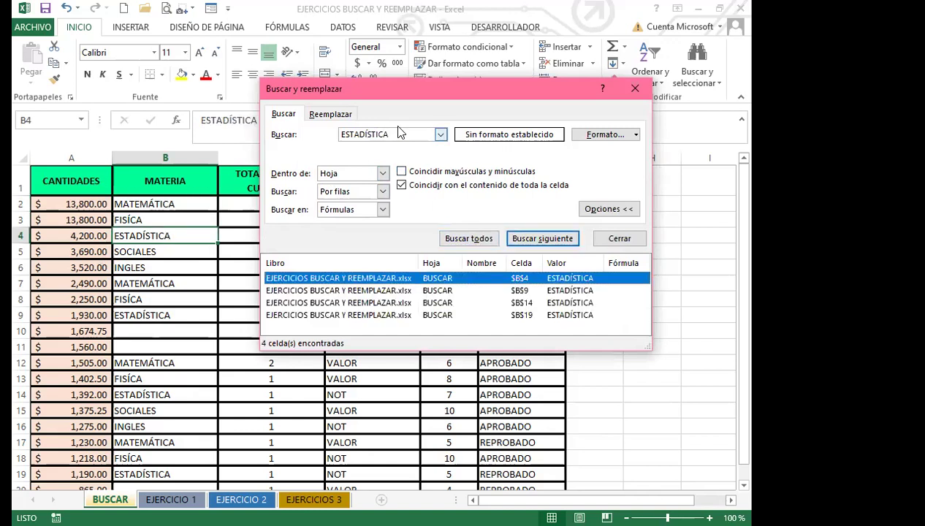
Find all occurrences of SOCIALES and select all the results so their cells are selected in the sheet.
drag(394, 134, 301, 133)
text(SOCIALES)
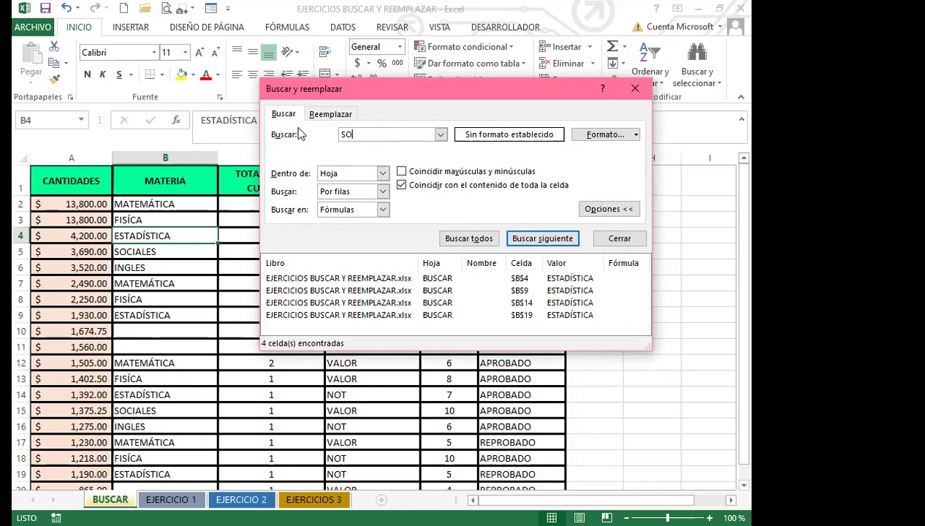
click(469, 241)
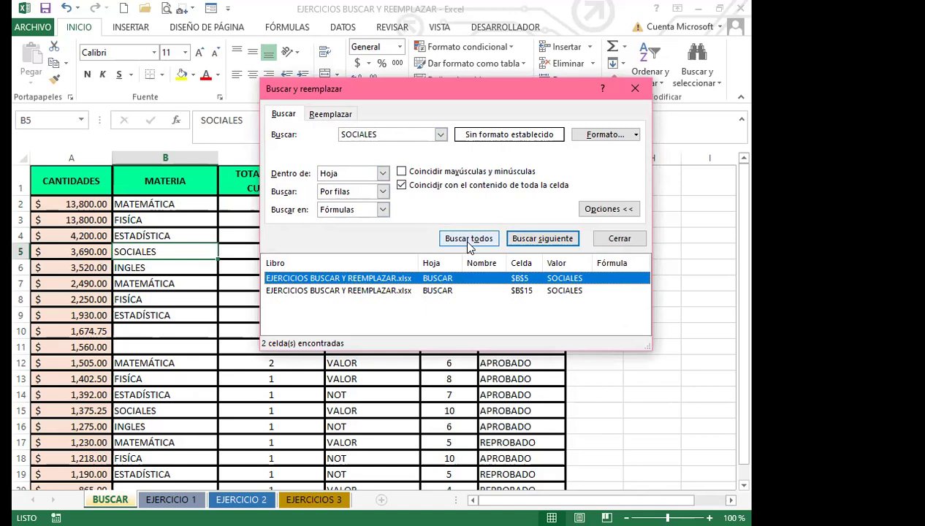
key(ctrl+a)
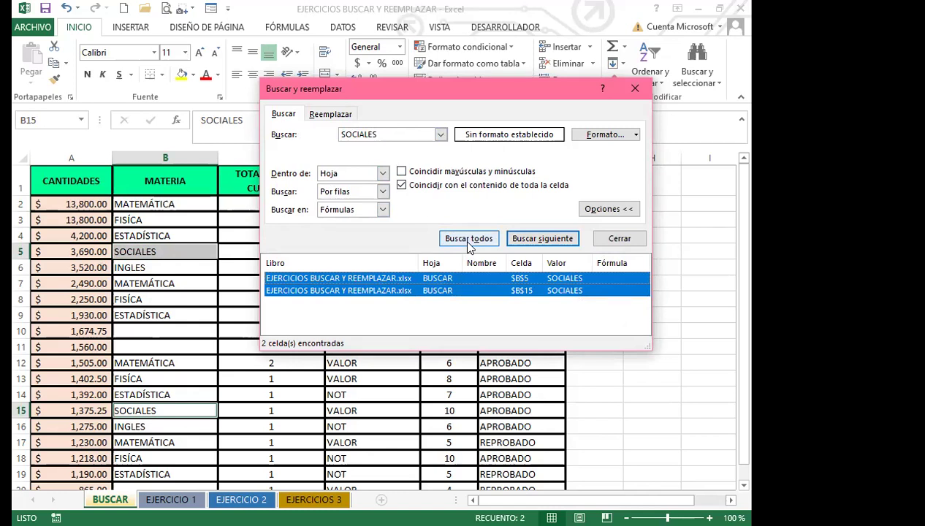
Clear the search term and move the dialog aside to uncover the TOTAL DE VECES CURSADAS column.
click(411, 134)
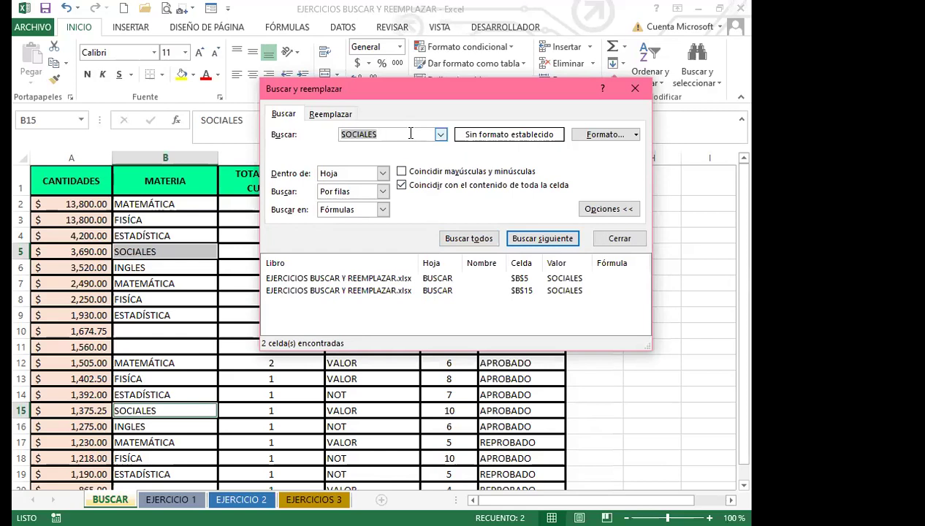
drag(411, 135, 327, 136)
key(BackSpace)
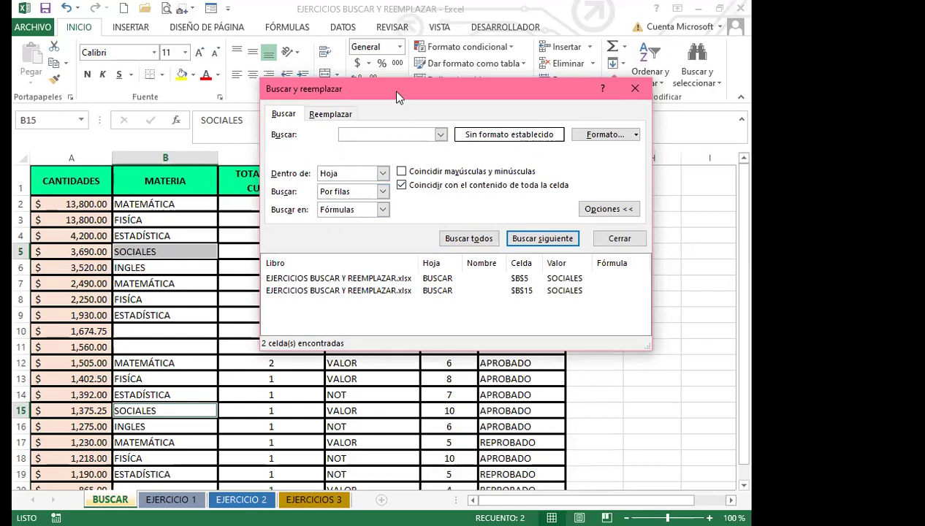
drag(397, 95, 471, 95)
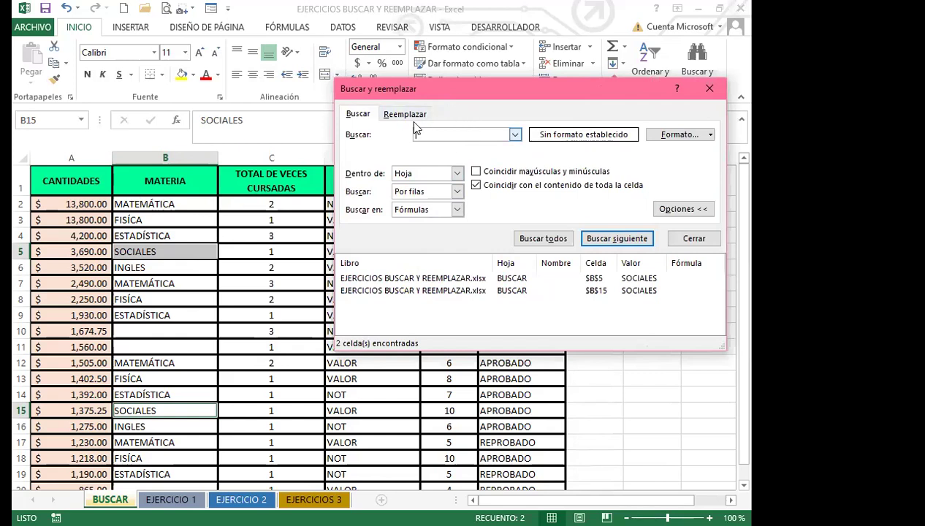
Set the search format by picking it from the CANTIDADES header cell, A1.
click(711, 135)
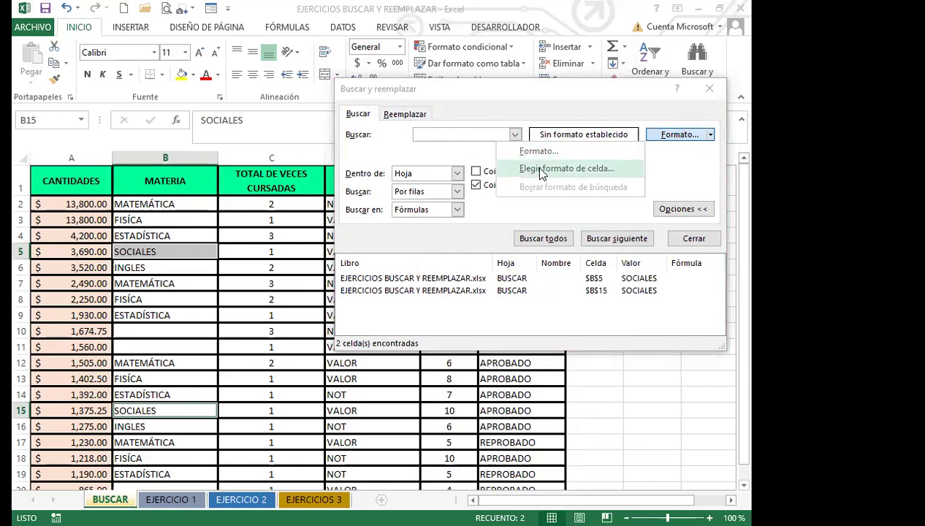
click(542, 173)
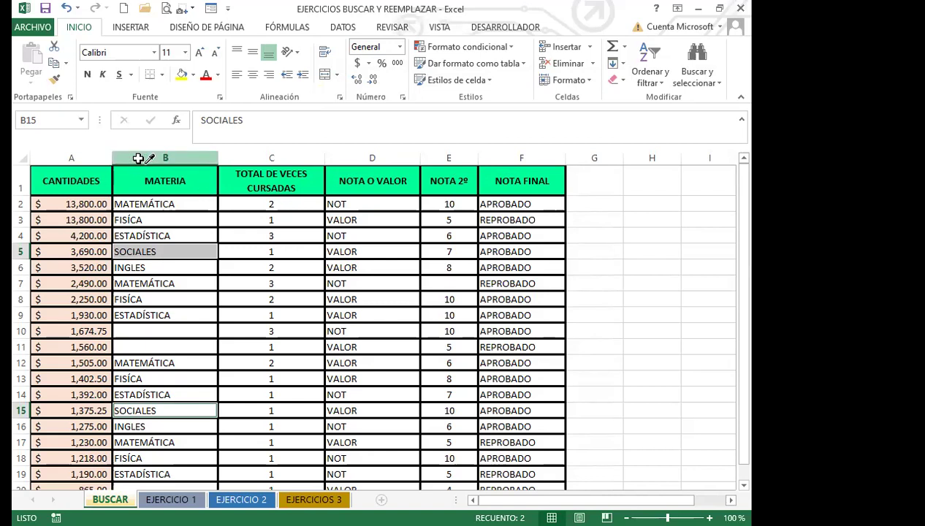
click(79, 180)
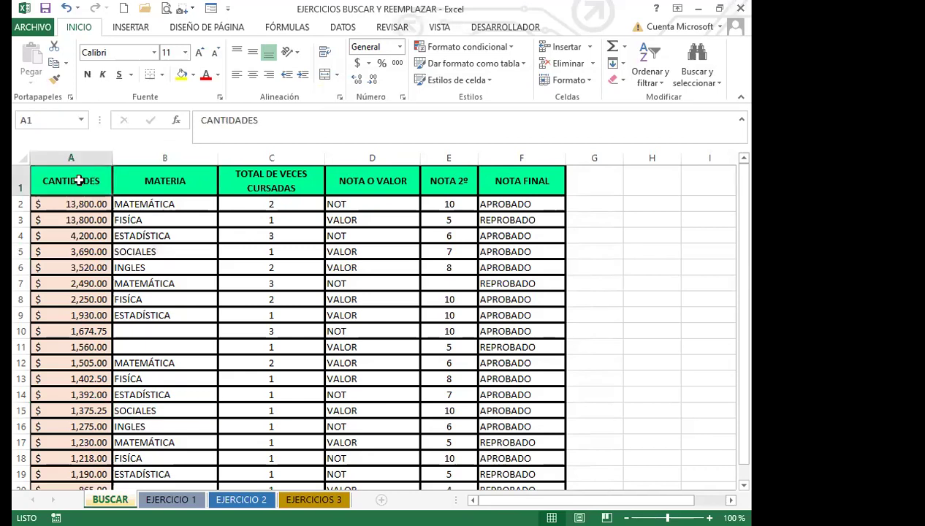
key(ctrl+b)
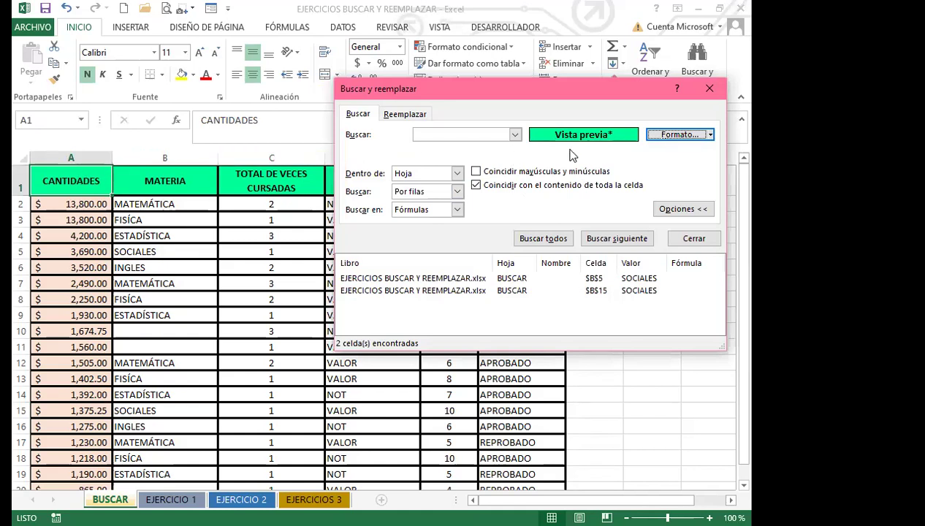
Move the dialog below the header row to compare its format preview with the headers, then place it beside the MATERIA column.
click(395, 439)
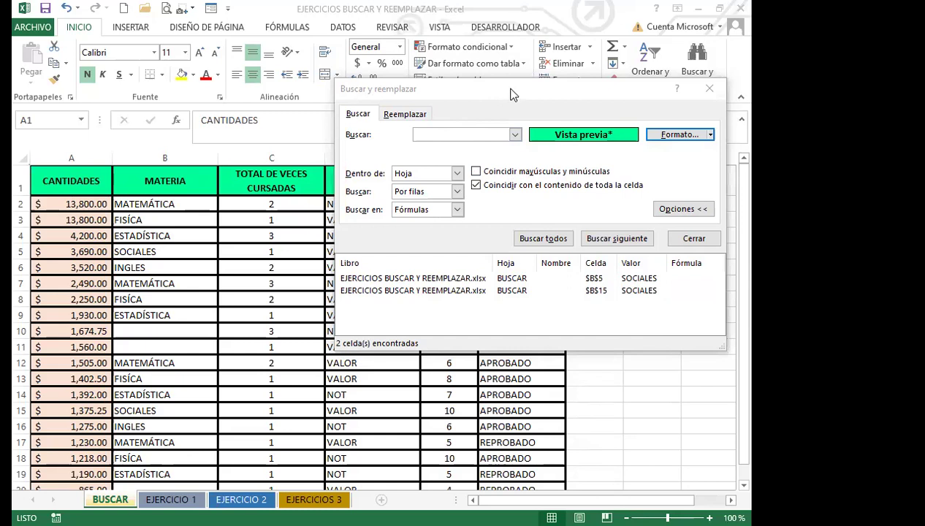
drag(402, 88, 182, 242)
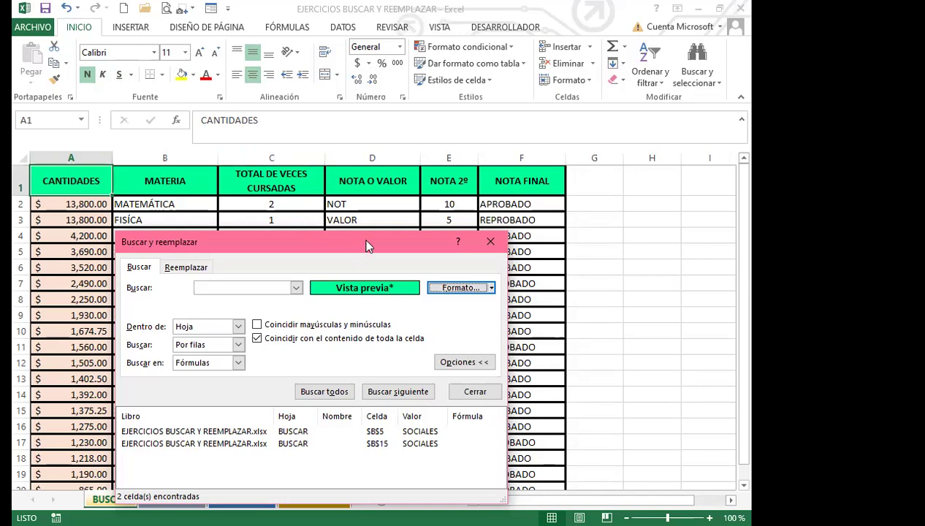
drag(367, 245, 537, 133)
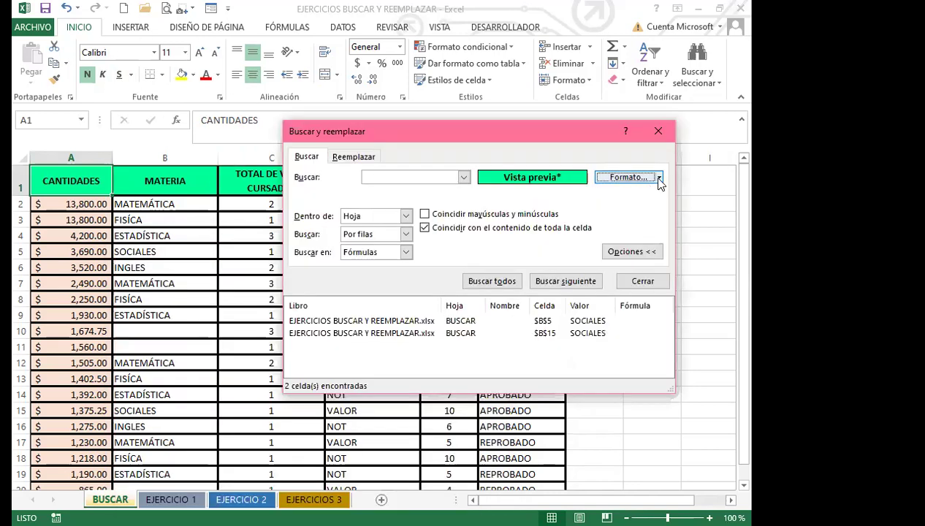
Pick the search format again from the CANTIDADES header cell, A1.
click(660, 179)
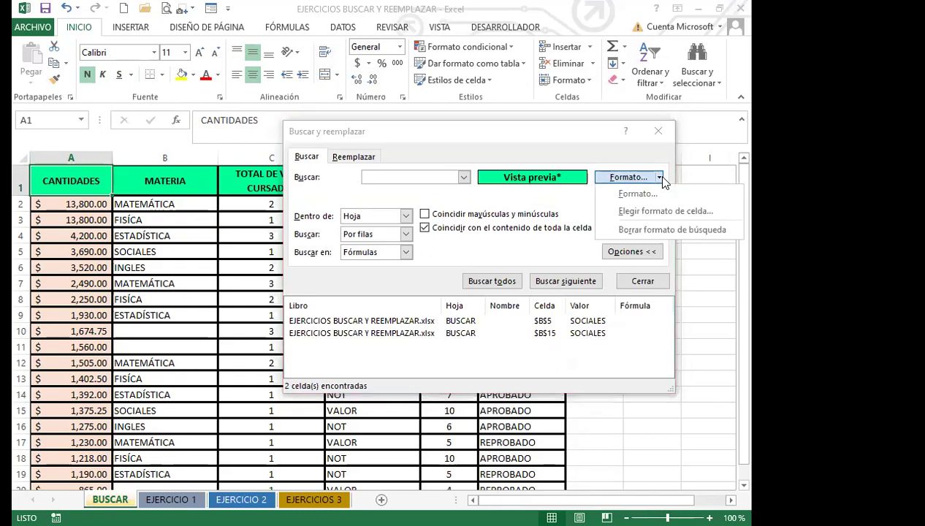
click(641, 212)
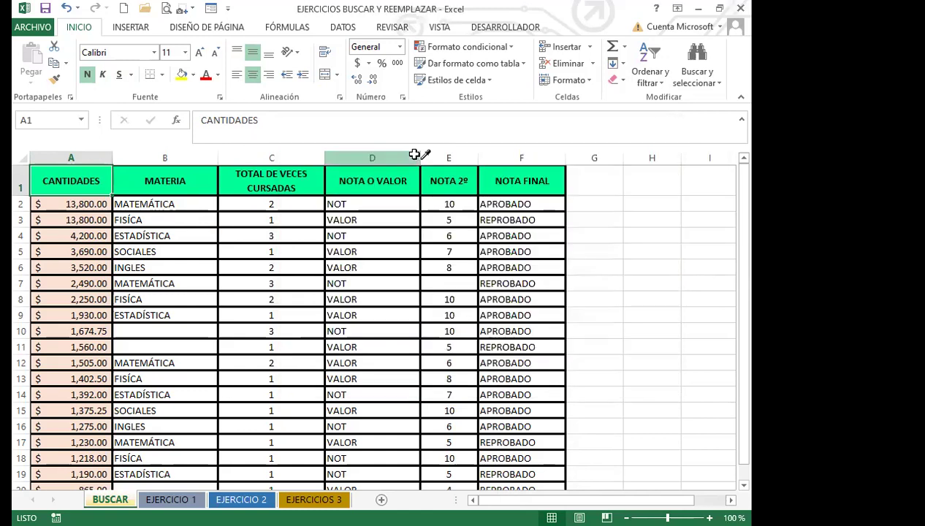
click(74, 182)
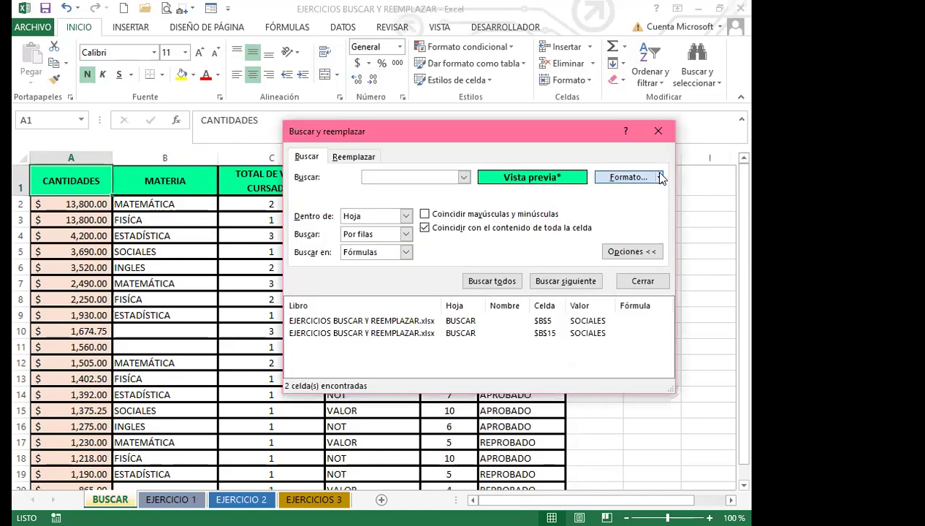
Set the search format's fill to a horizontal two-colour gradient with light green as Color 1 and blue as Color 2, blue at the top.
click(660, 178)
click(629, 194)
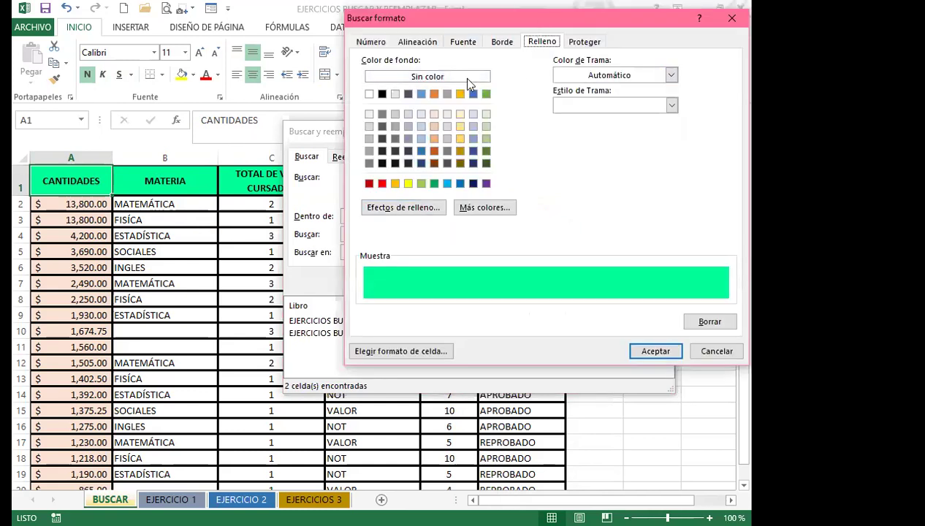
click(310, 264)
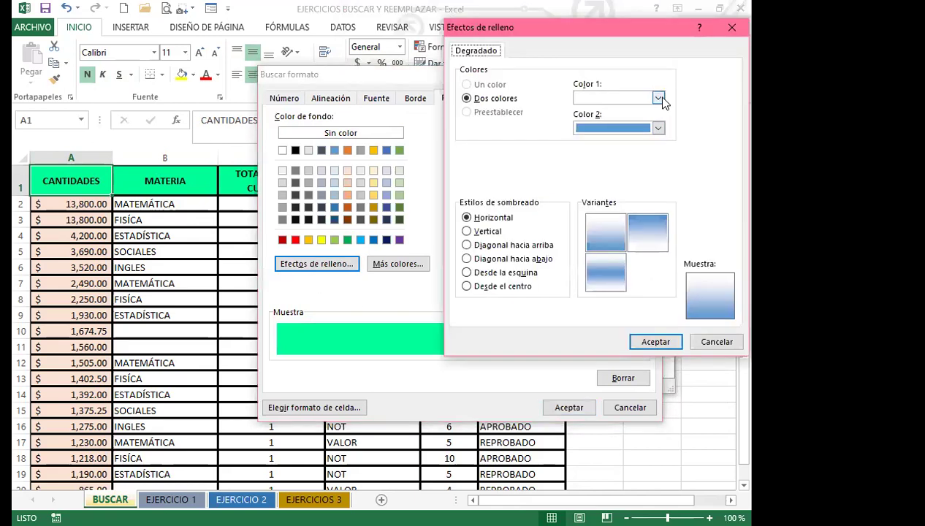
click(658, 97)
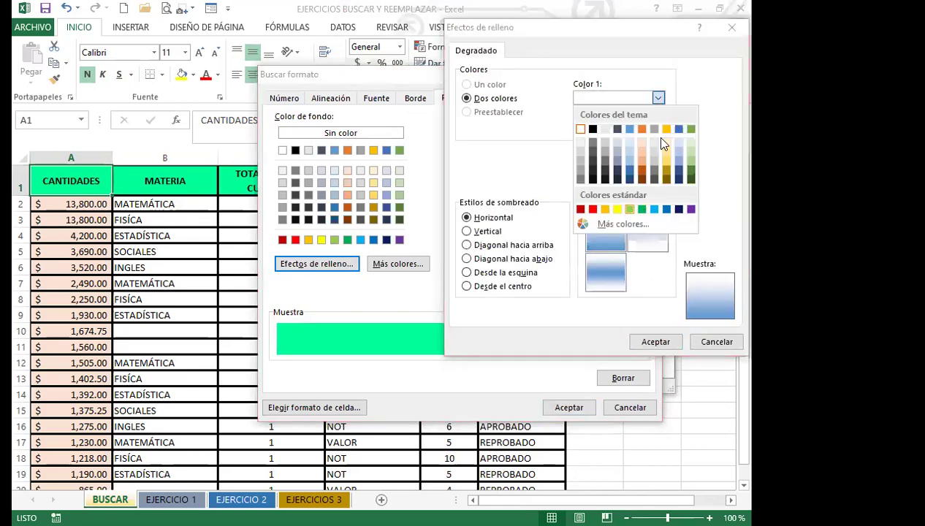
click(630, 210)
click(648, 232)
click(656, 342)
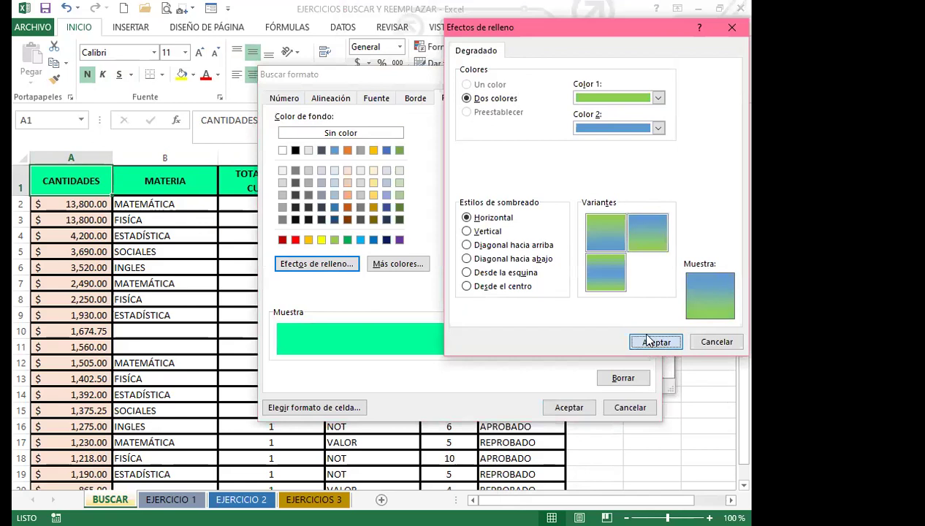
click(570, 408)
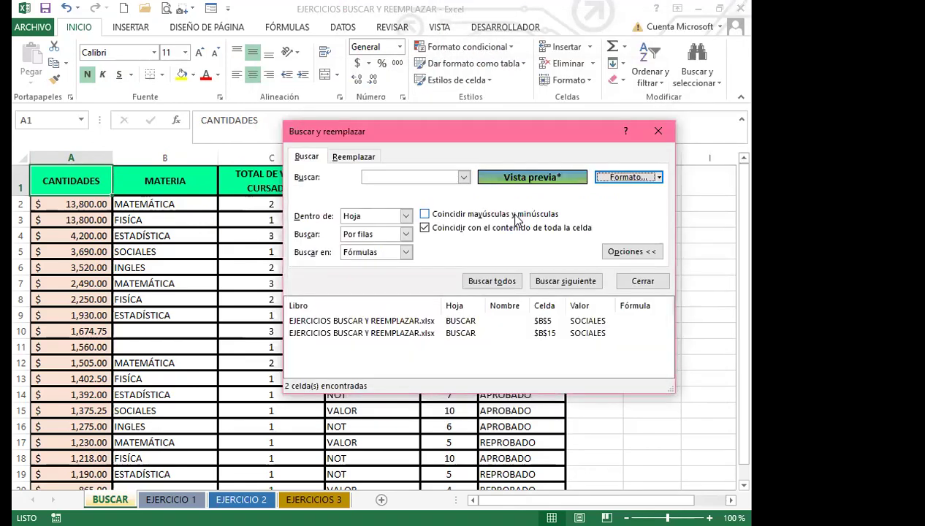
Review the search and replacement format previews and the search format's fill settings, leaving them as they are.
click(346, 161)
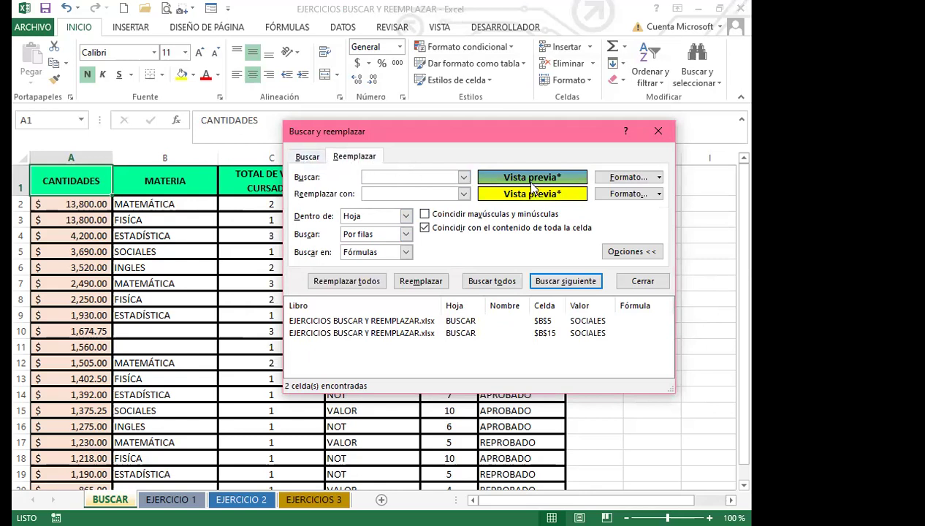
click(309, 158)
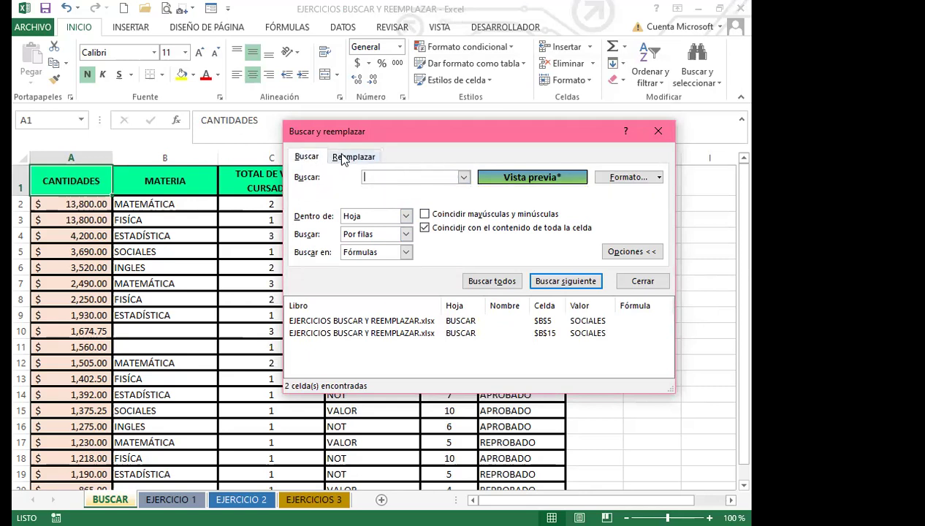
click(660, 178)
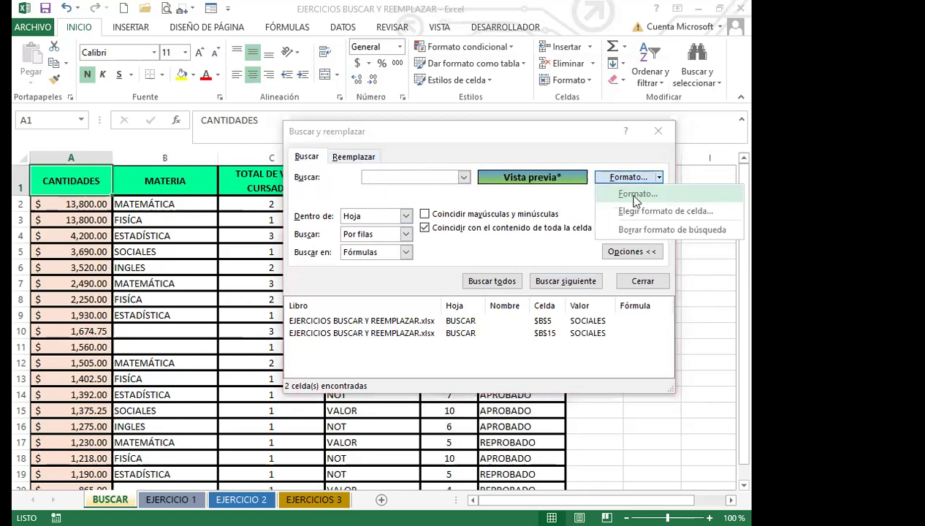
click(633, 192)
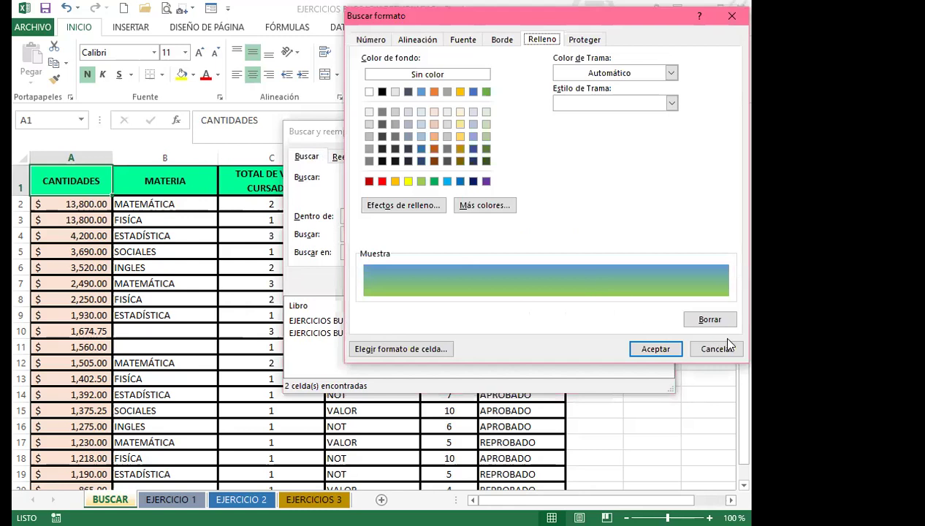
click(703, 345)
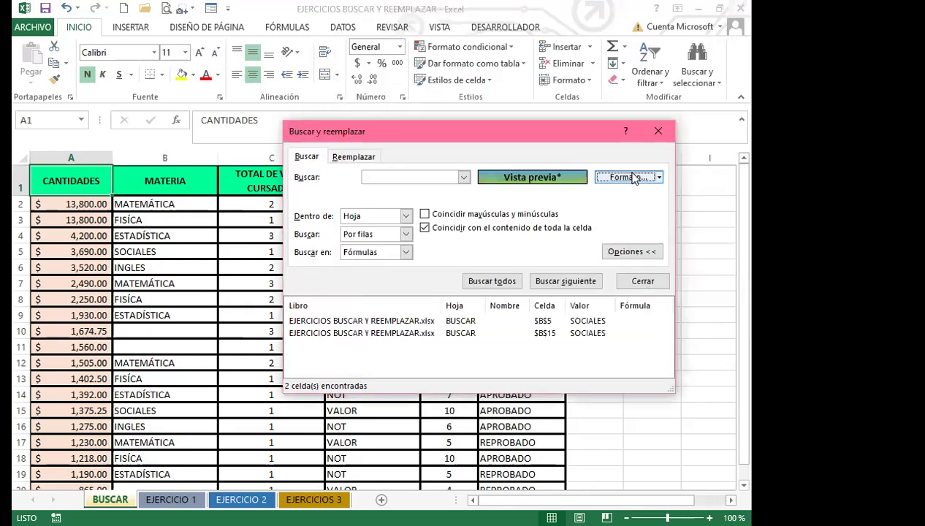
Restore the plain green search format by picking it from the CANTIDADES header, A1.
click(660, 177)
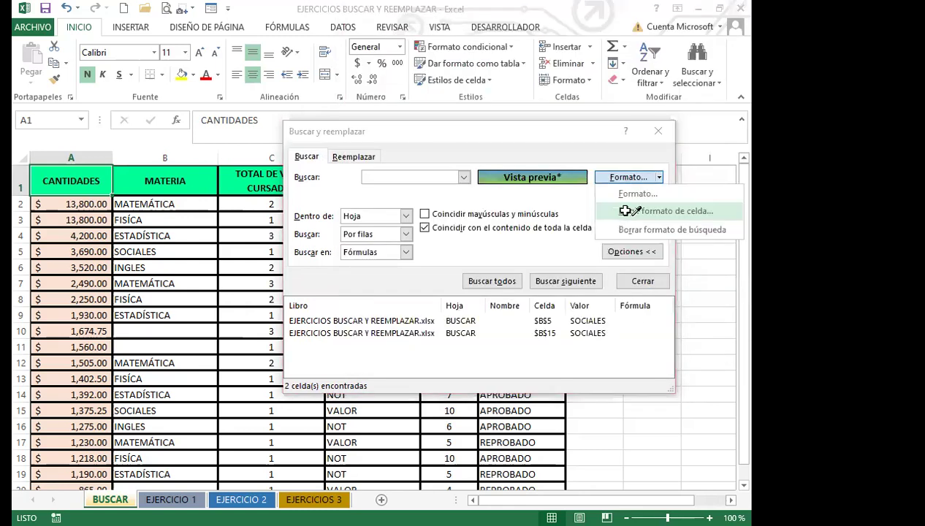
click(630, 212)
click(62, 179)
Set the replacement format's fill to a two-colour gradient with green as Color 1 and blue as Color 2.
click(355, 157)
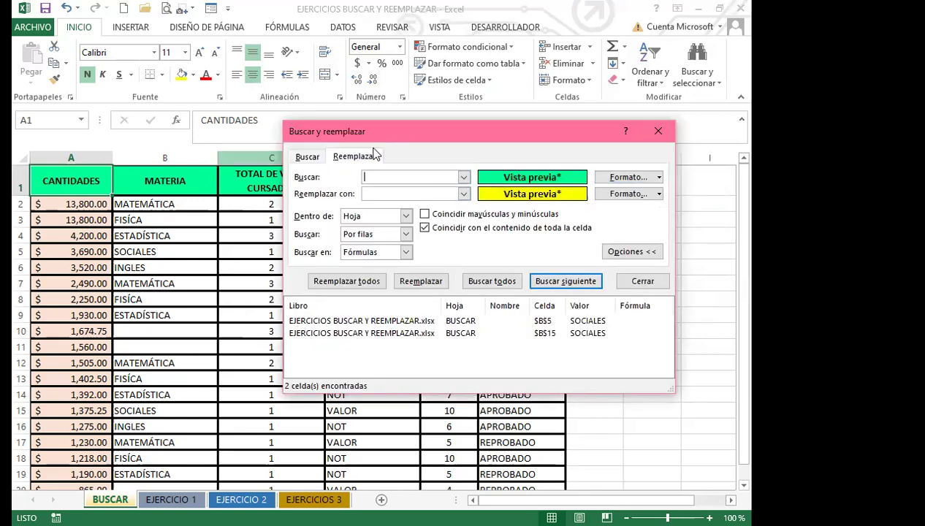
click(659, 194)
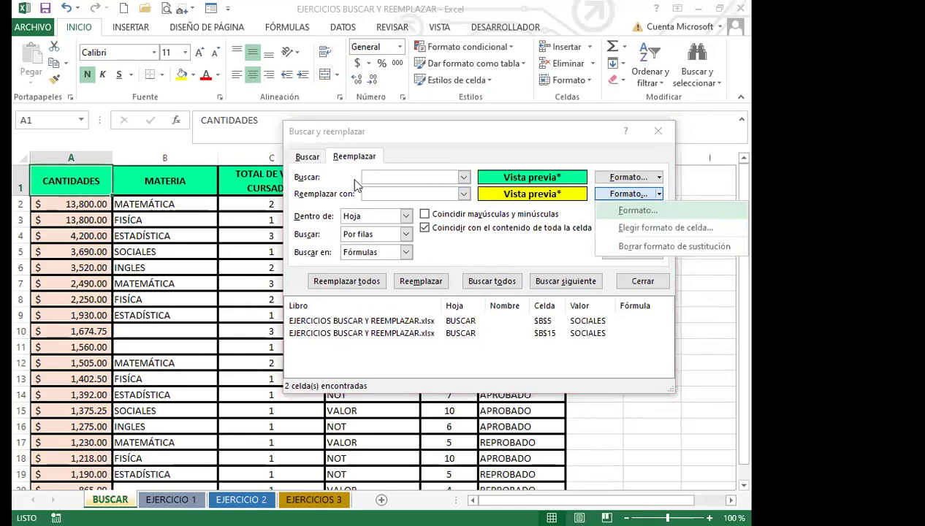
key(Return)
click(419, 223)
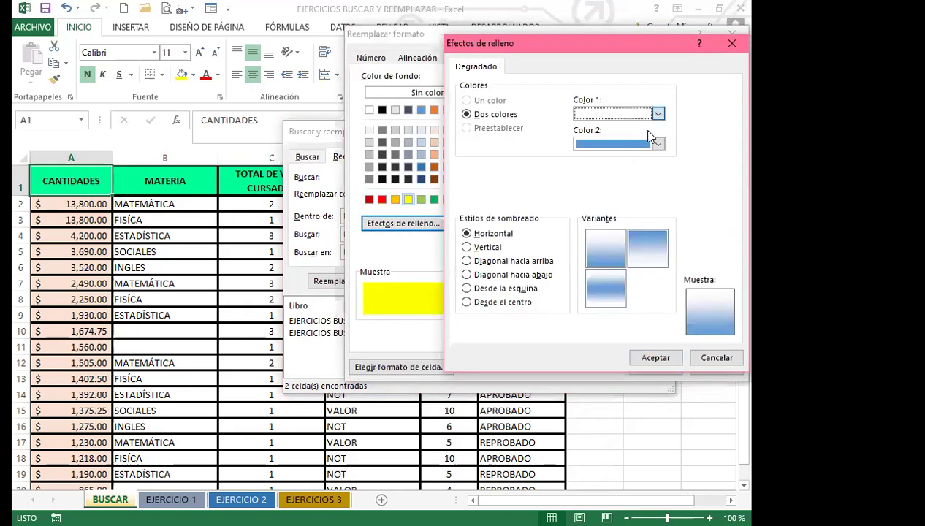
click(658, 114)
click(633, 221)
click(658, 358)
click(656, 366)
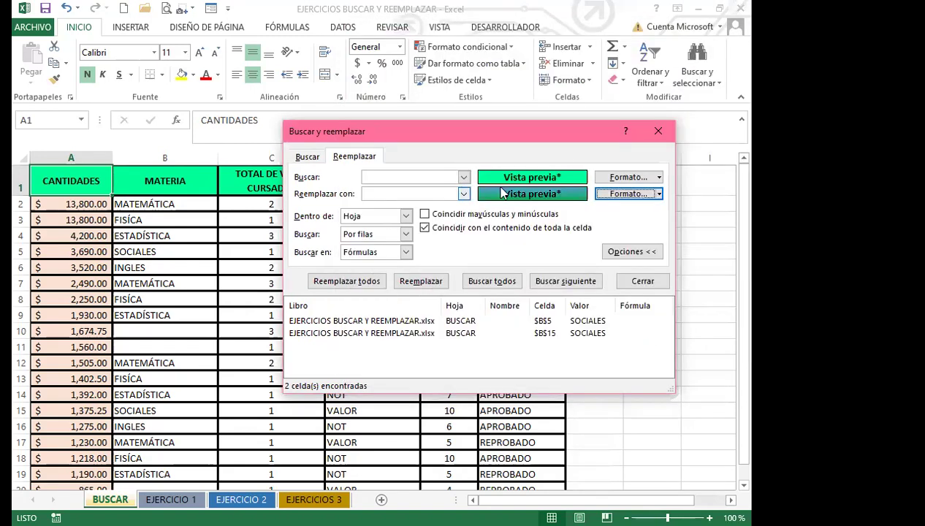
Replace the format in all matching cells, uncover the header row and close the dialog.
click(337, 283)
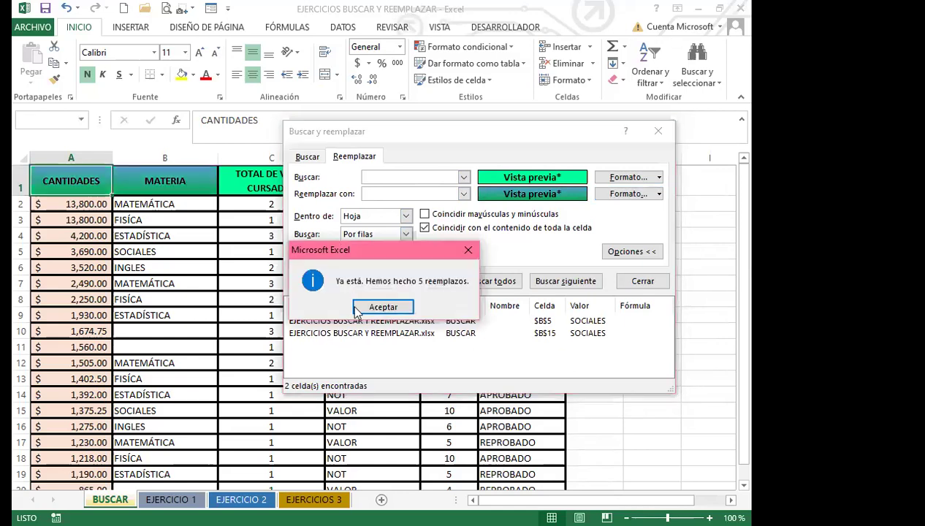
click(383, 308)
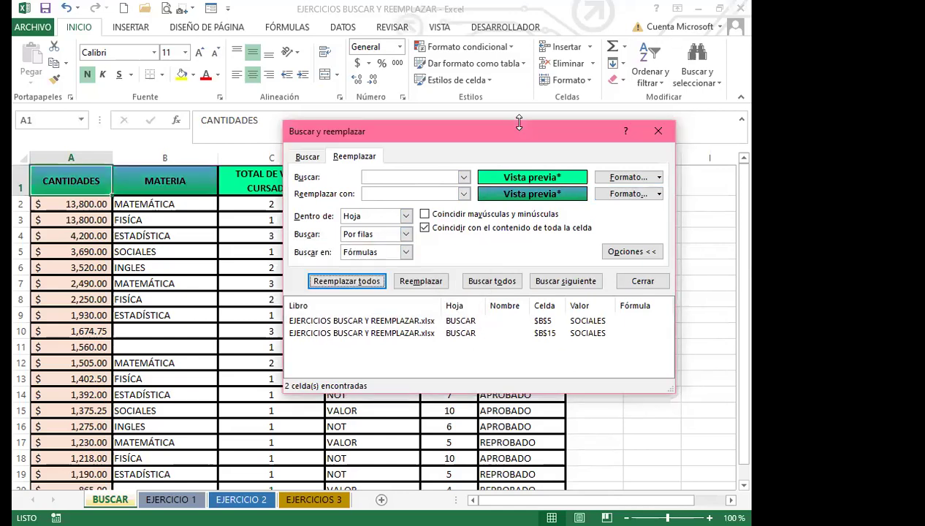
drag(519, 123, 334, 286)
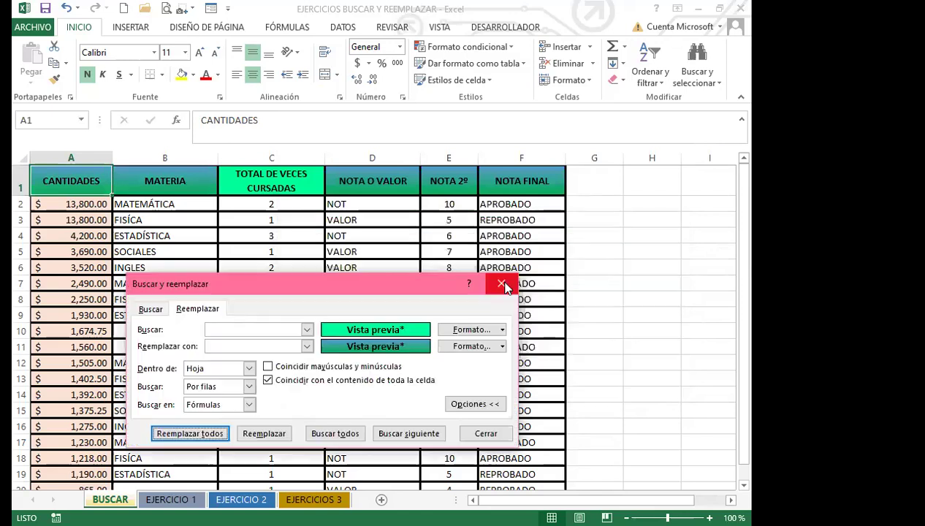
click(502, 285)
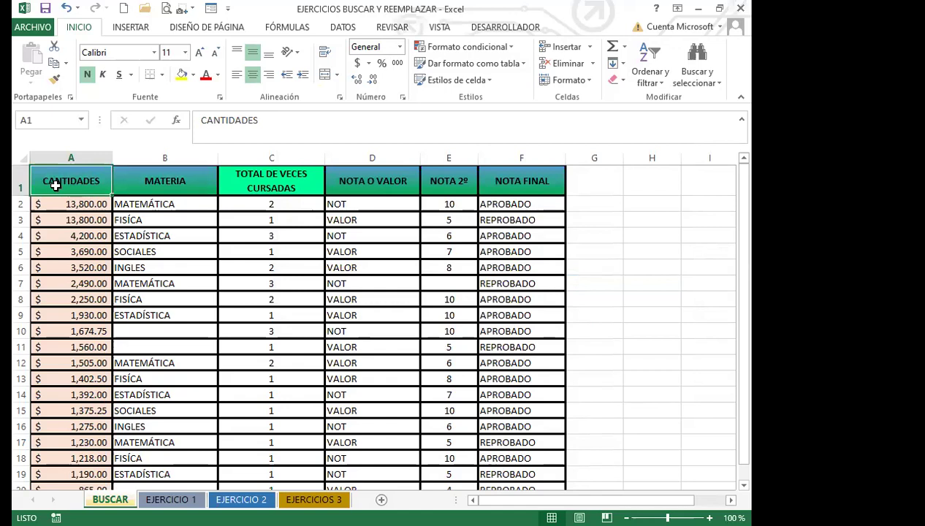
Compare the formatting of the MATERIA, CANTIDADES, NOTA O VALOR, NOTA 2º and NOTA FINAL headers with the TOTAL DE VECES CURSADAS header, C1.
click(177, 180)
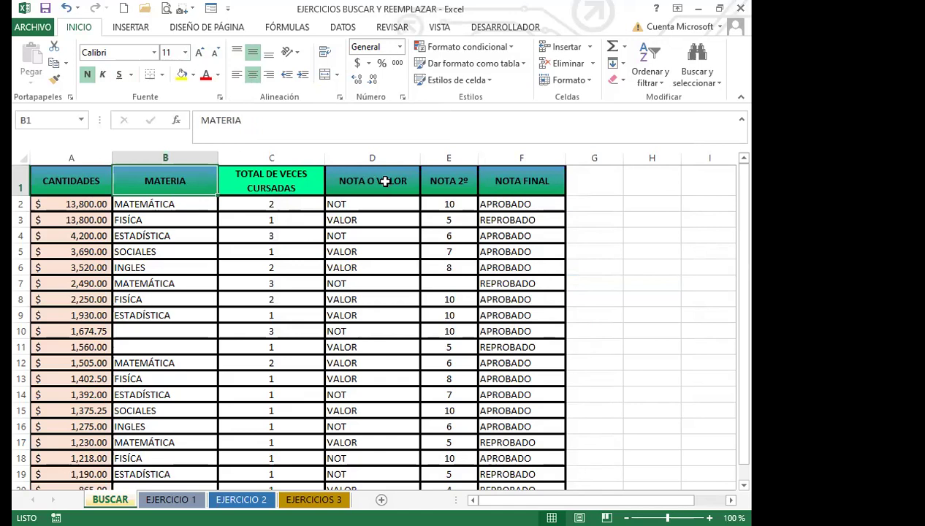
click(385, 183)
click(450, 180)
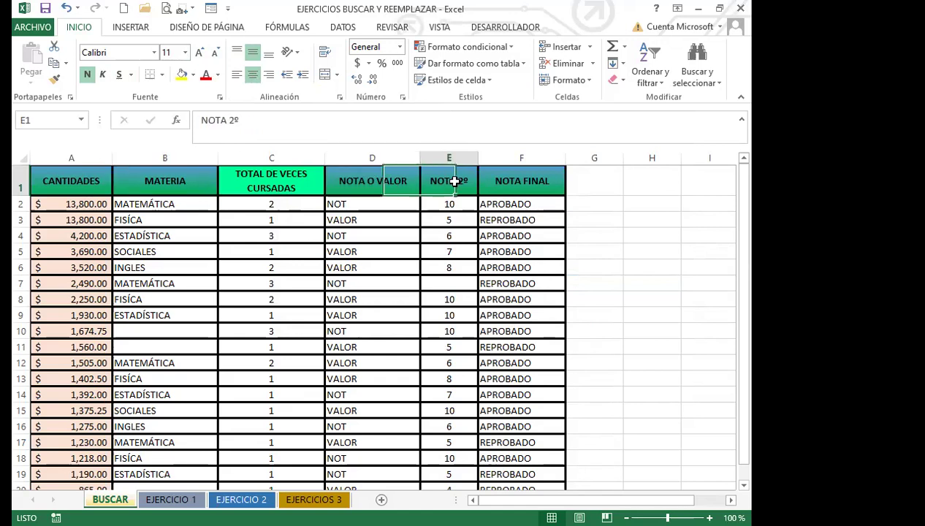
click(505, 180)
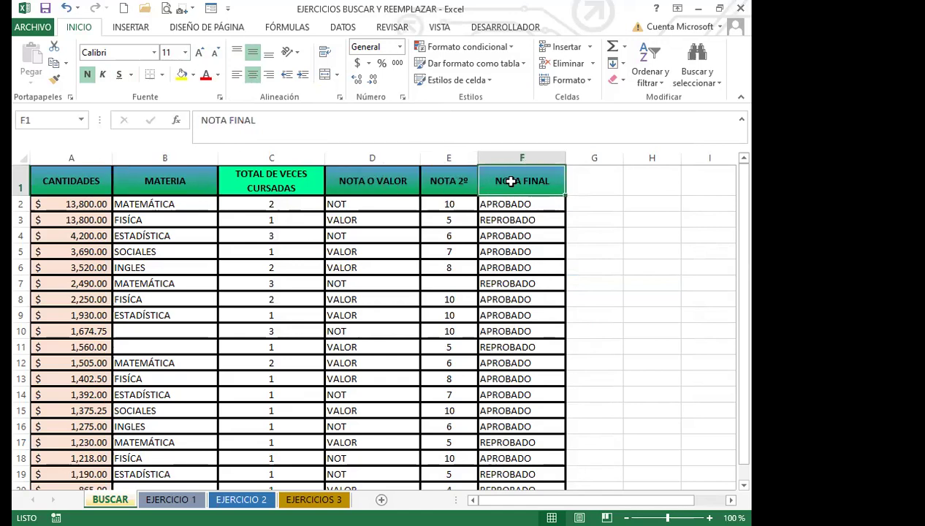
click(300, 184)
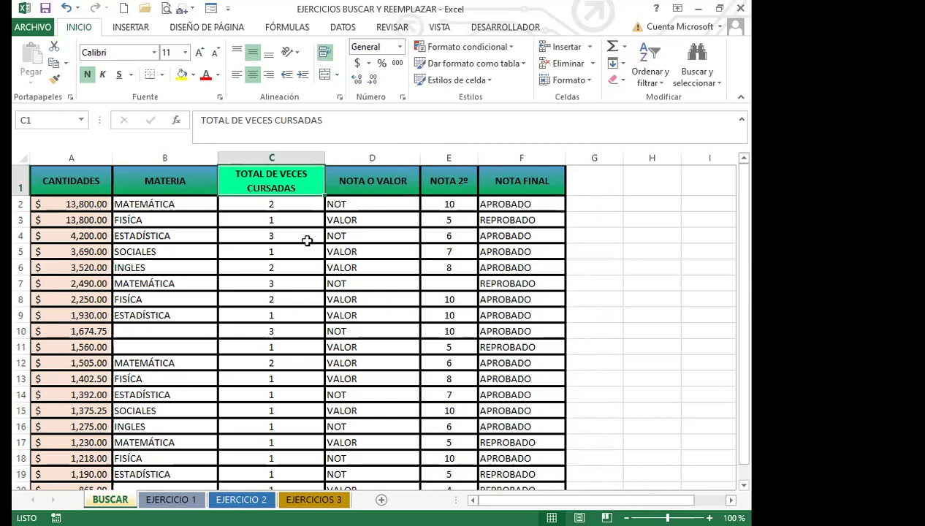
click(171, 183)
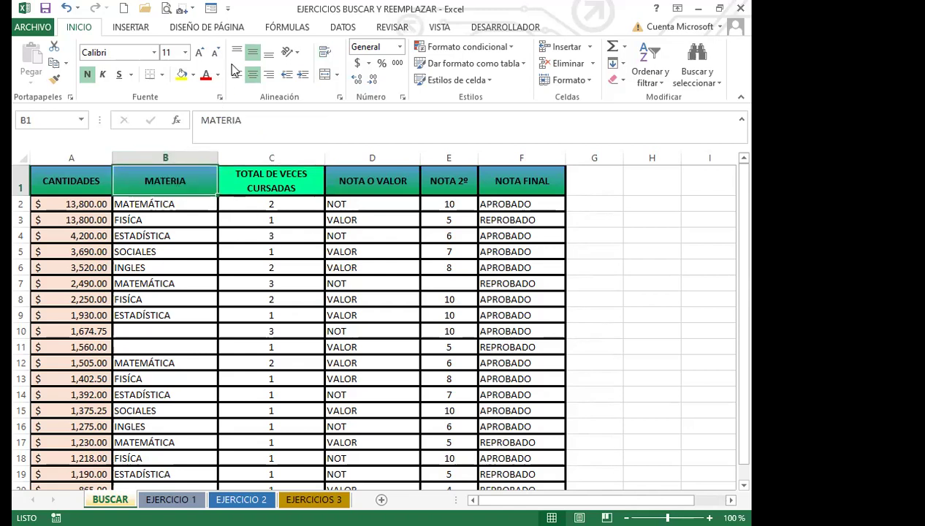
click(65, 184)
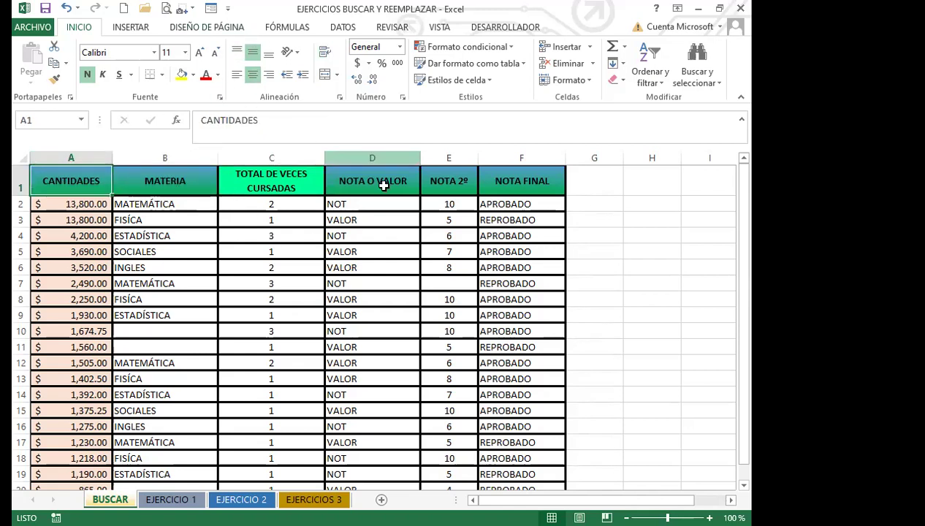
click(382, 182)
click(443, 182)
click(525, 184)
click(269, 183)
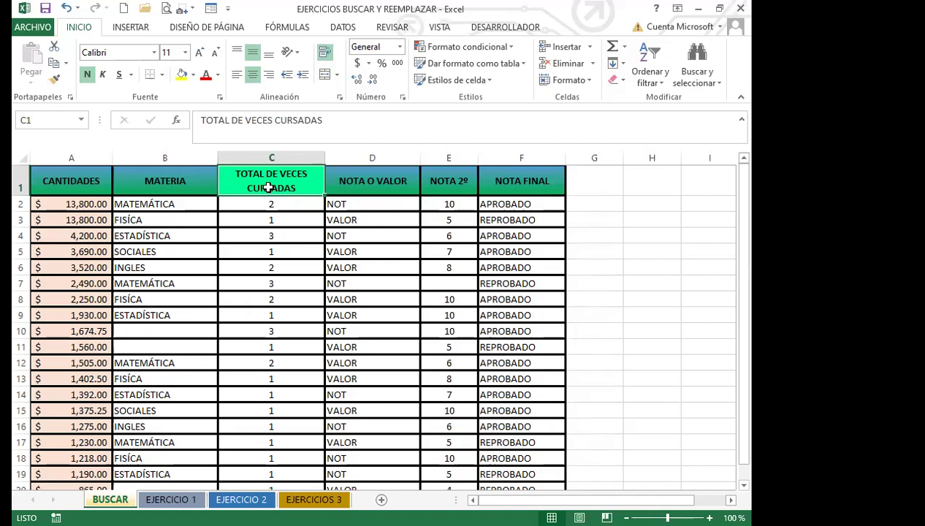
Compare the alignment and wrap-text settings of header cells B1, D1, E1 and F1 with those of C1.
click(167, 180)
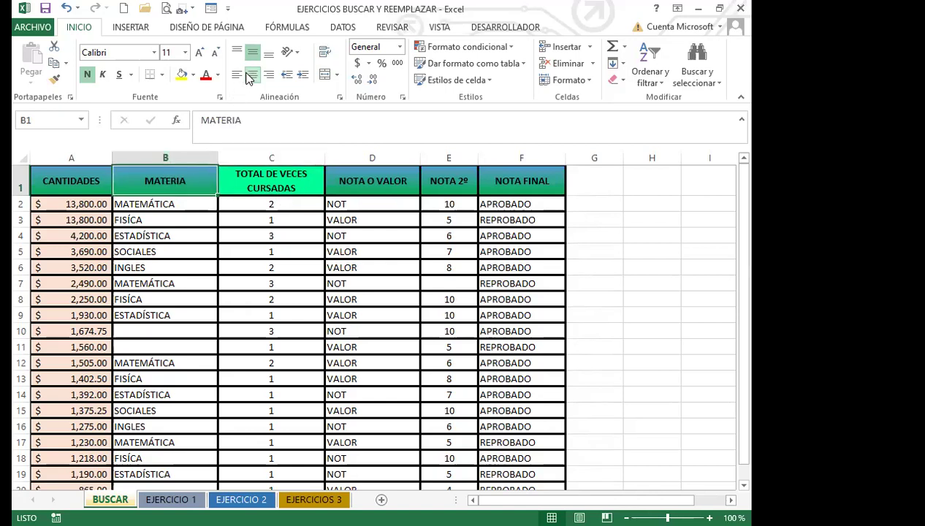
click(249, 179)
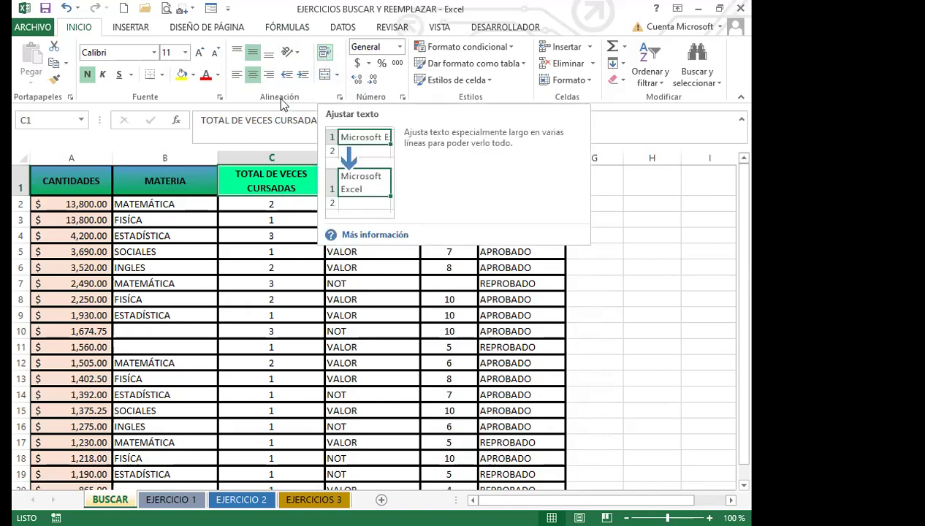
click(170, 182)
click(369, 181)
click(446, 180)
click(498, 181)
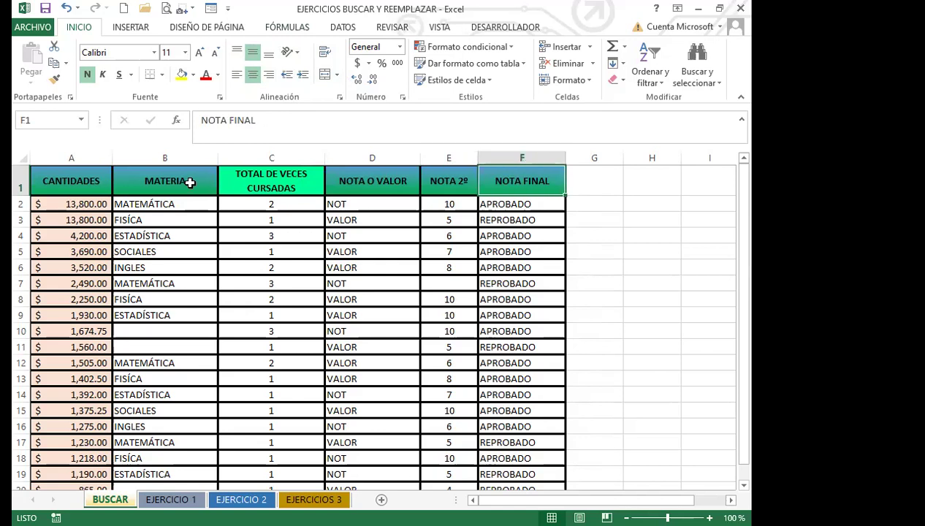
click(193, 181)
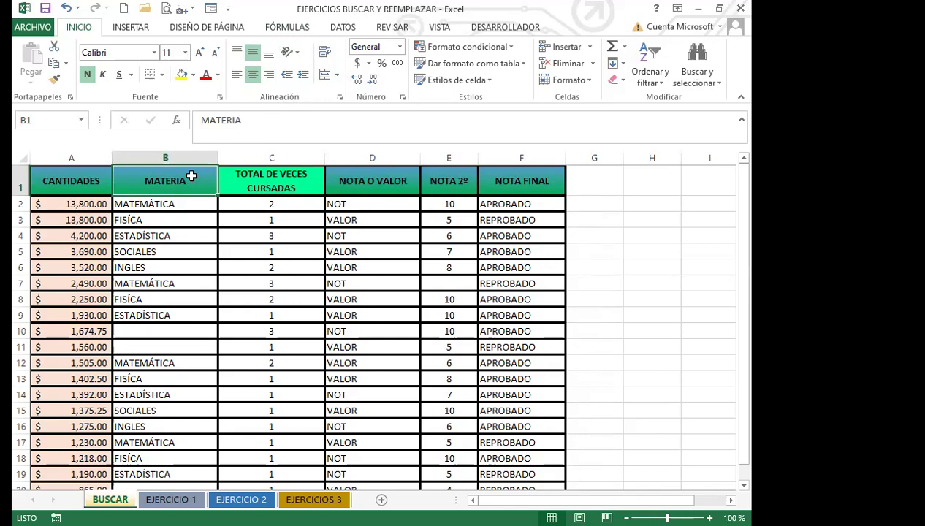
click(262, 181)
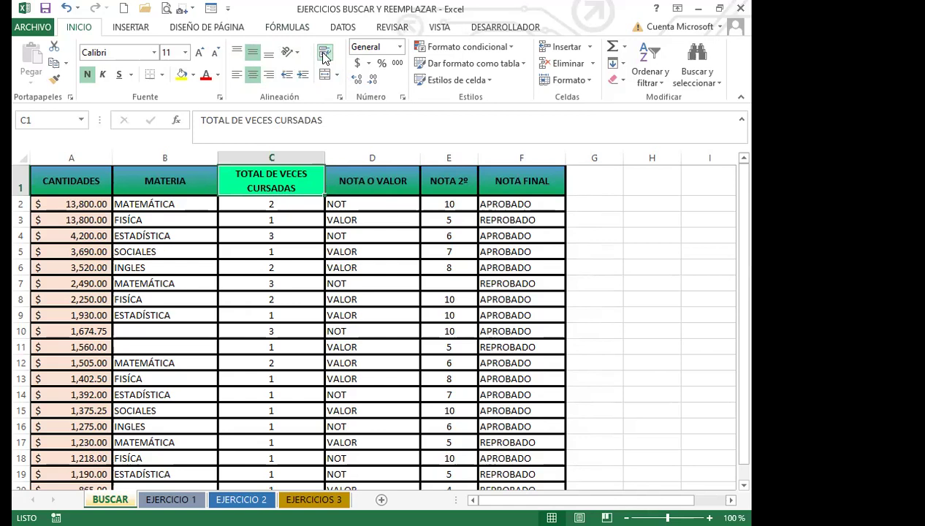
click(174, 184)
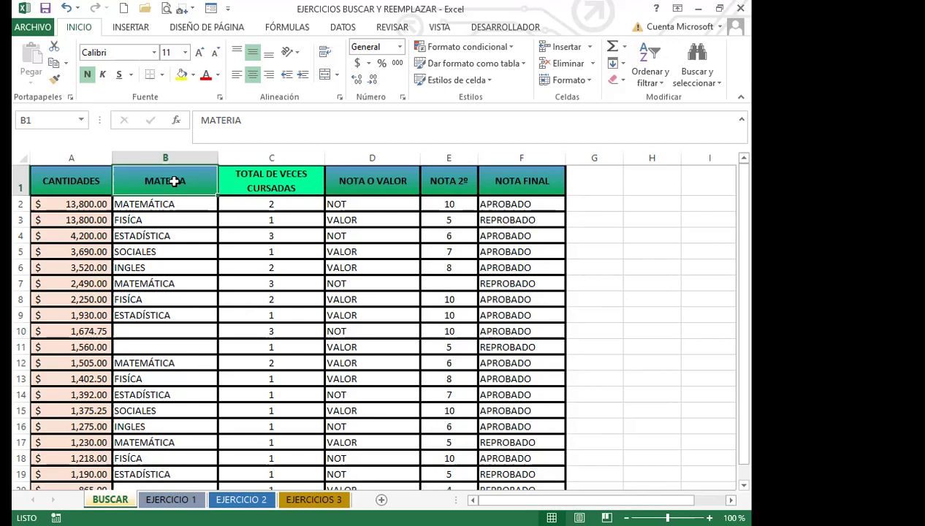
Turn on text wrapping for all header cells in A1:F1.
drag(77, 179, 522, 182)
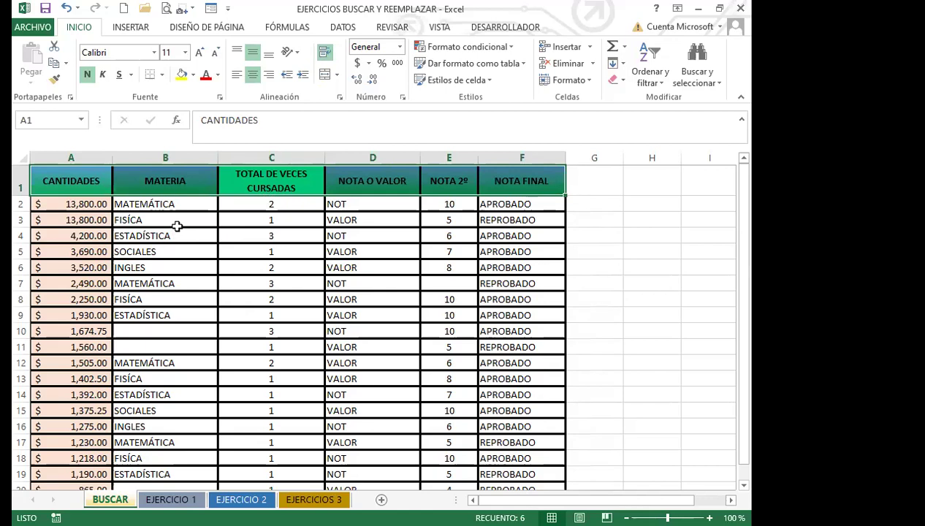
click(180, 205)
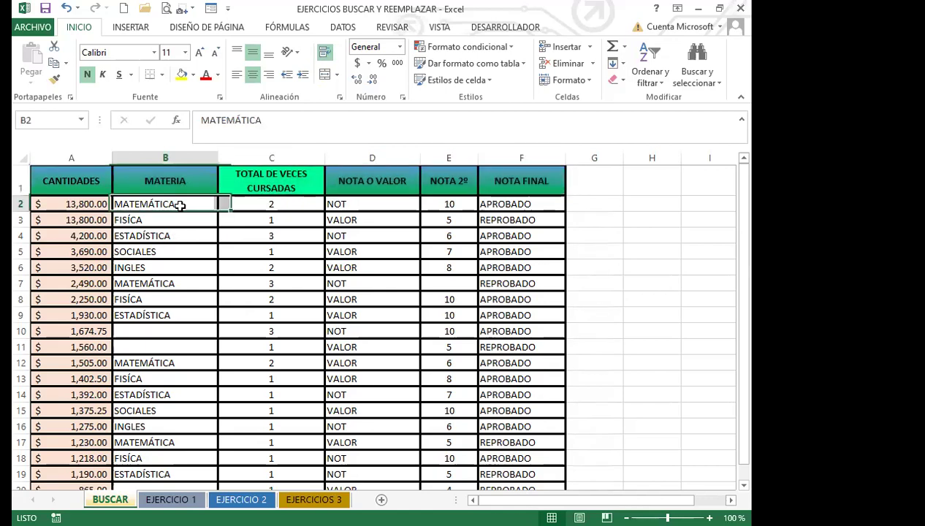
drag(36, 180, 517, 178)
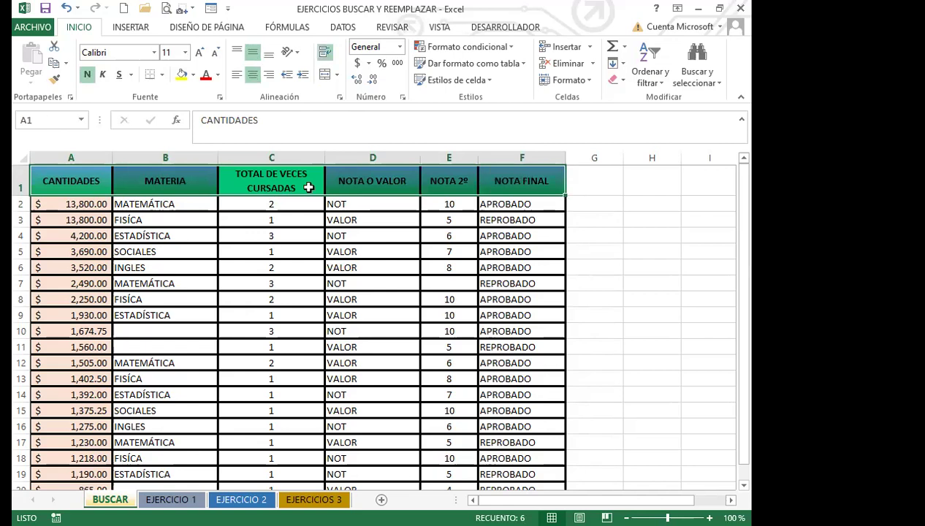
click(325, 54)
drag(103, 178, 507, 178)
click(248, 201)
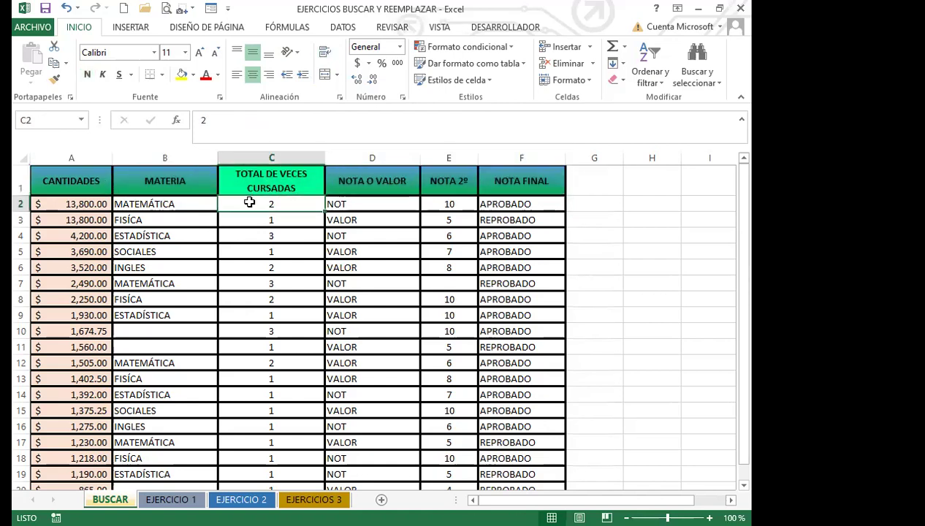
Compare the alignment and wrap-text settings of the TOTAL DE VECES CURSADAS header, C1, with those of the MATERIA header, B1.
click(246, 184)
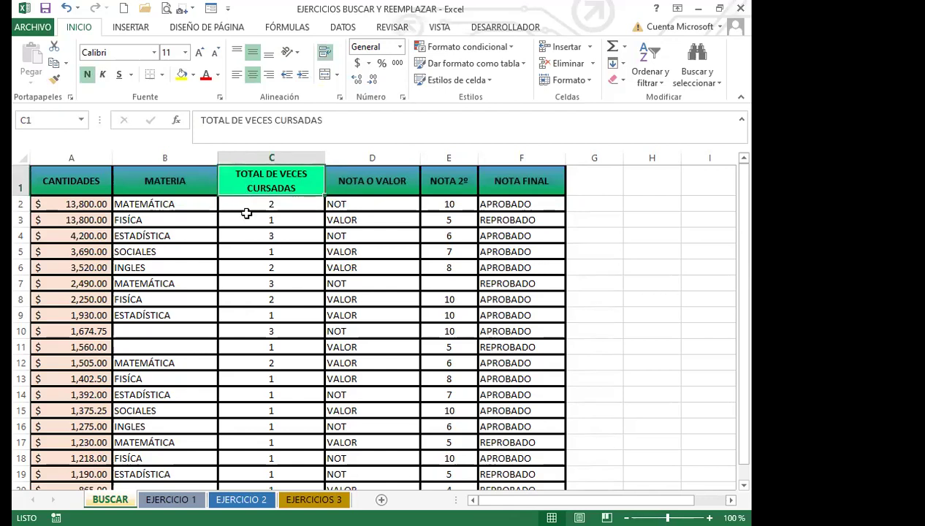
click(248, 215)
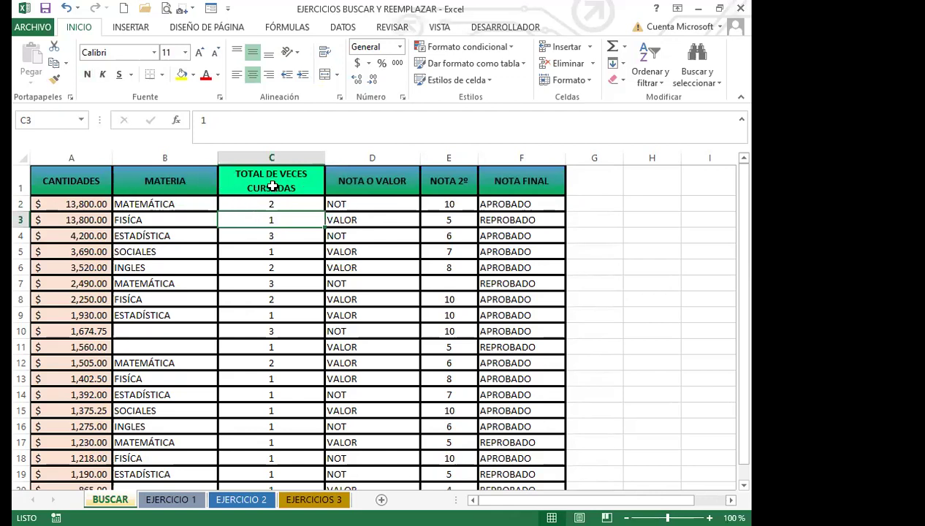
click(260, 182)
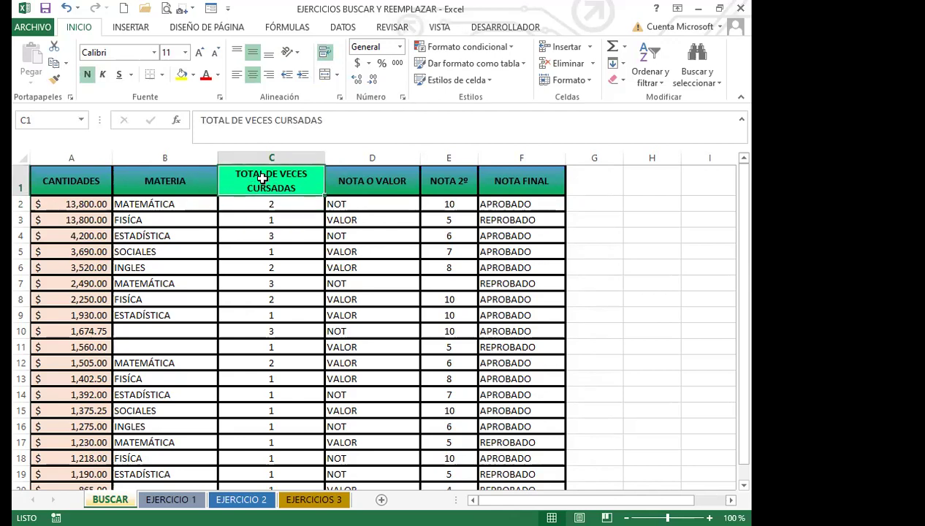
click(268, 219)
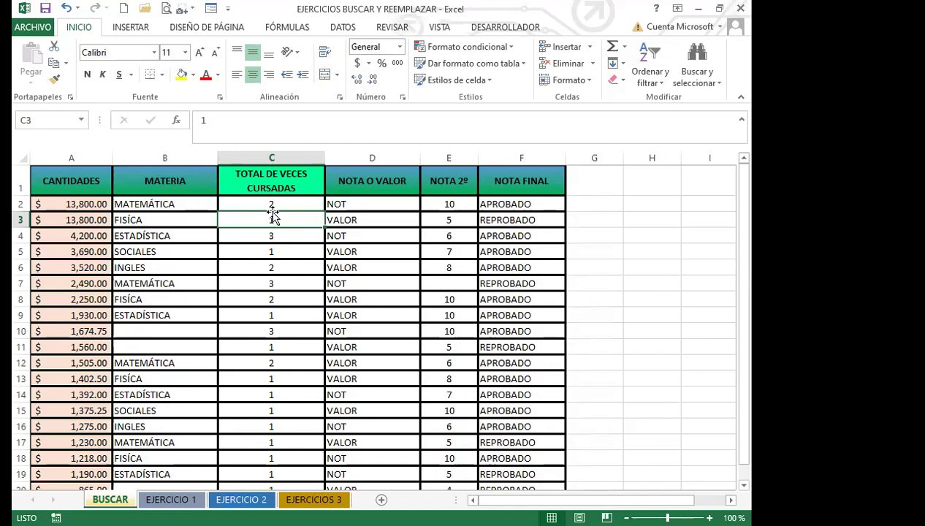
click(178, 181)
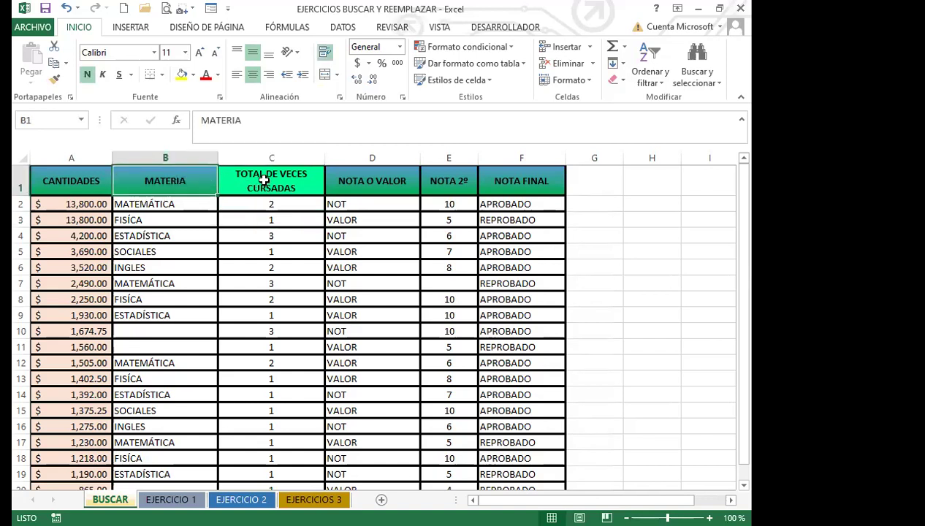
click(262, 178)
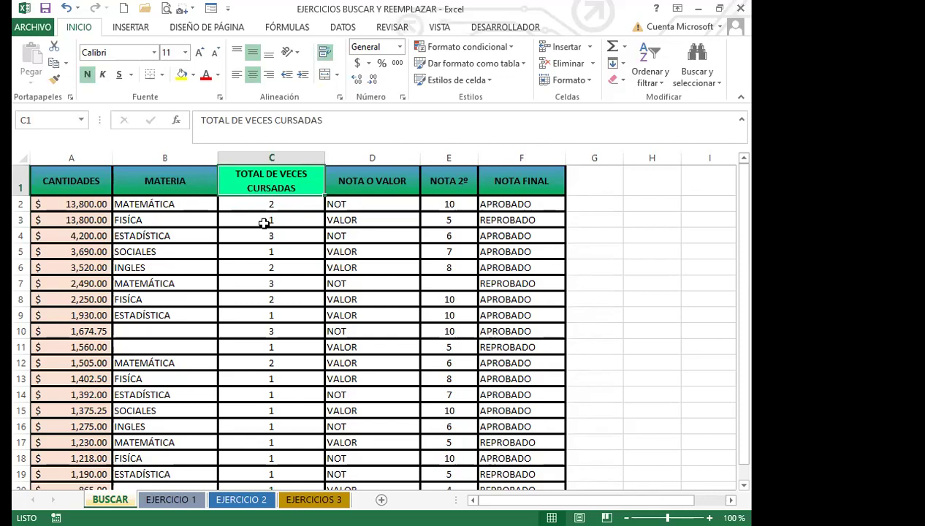
click(264, 223)
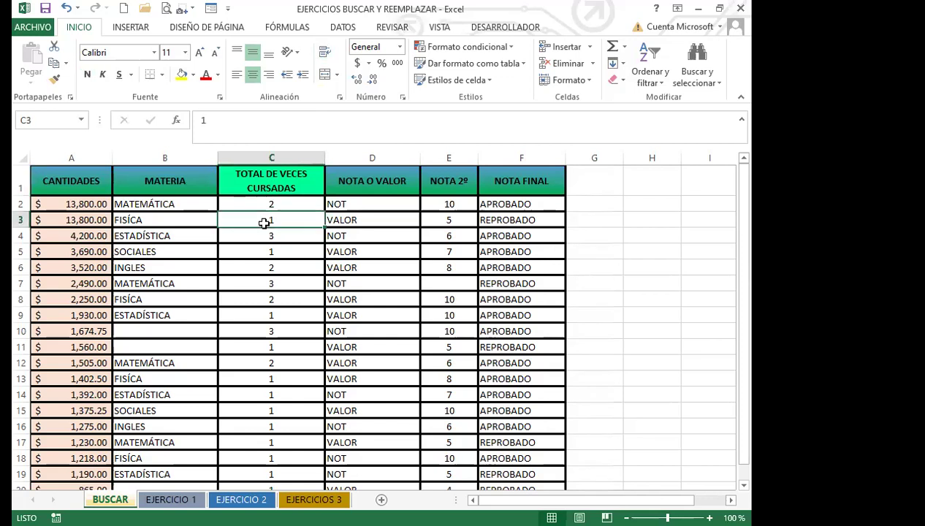
In Find and Replace, check the current search format's fill and pick cell A2's format as the new search format.
key(ctrl+b)
drag(333, 312, 475, 155)
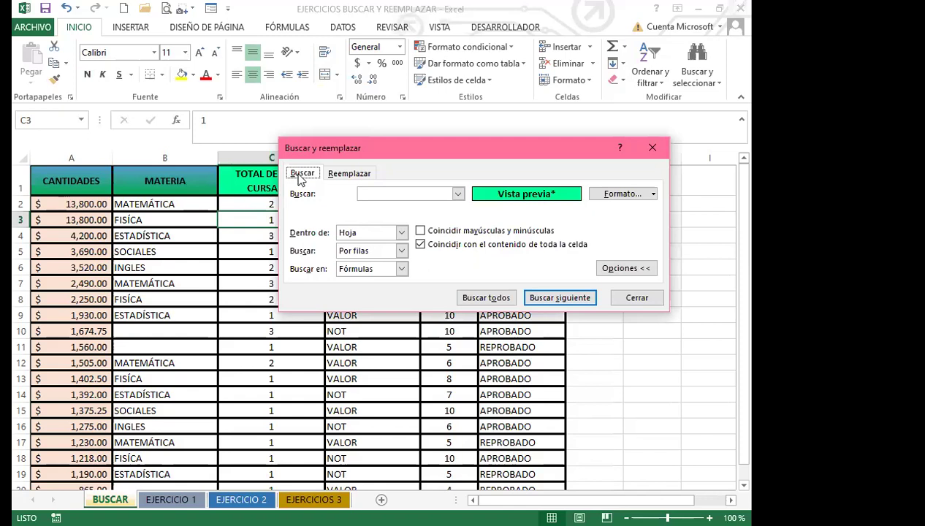
click(614, 195)
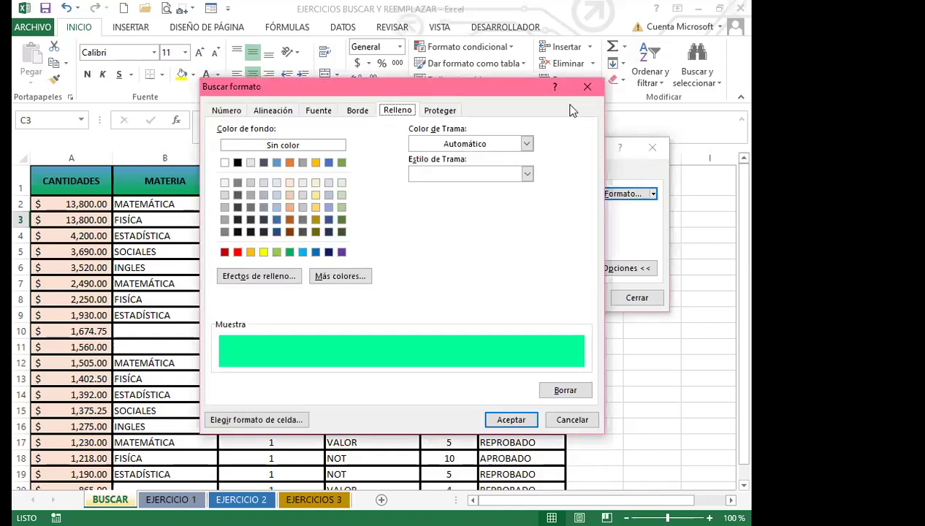
key(Return)
click(654, 194)
click(634, 229)
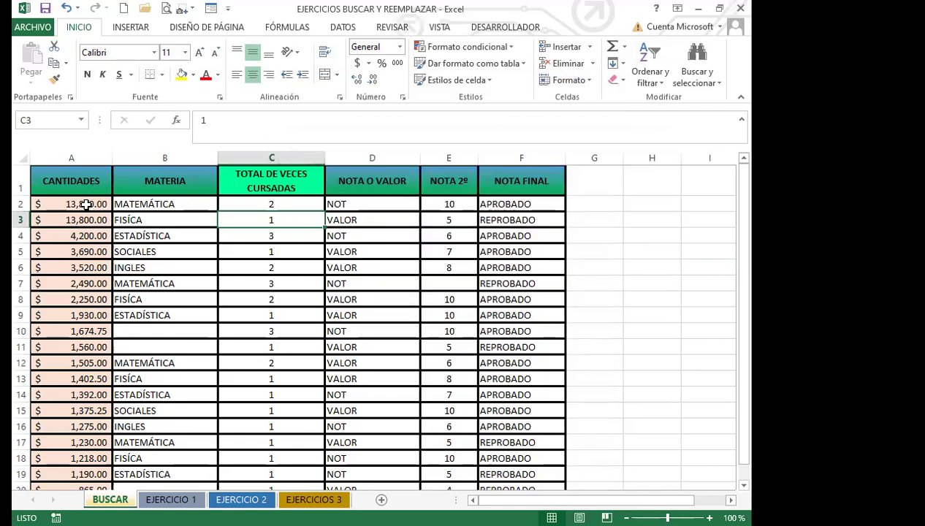
click(85, 205)
Set the replacement format's fill to a solid light gold background colour.
click(345, 174)
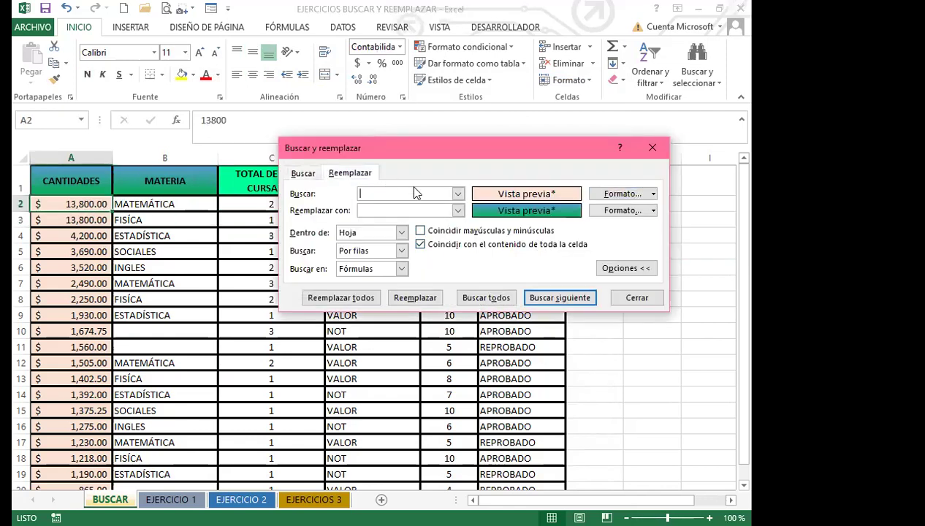
click(655, 212)
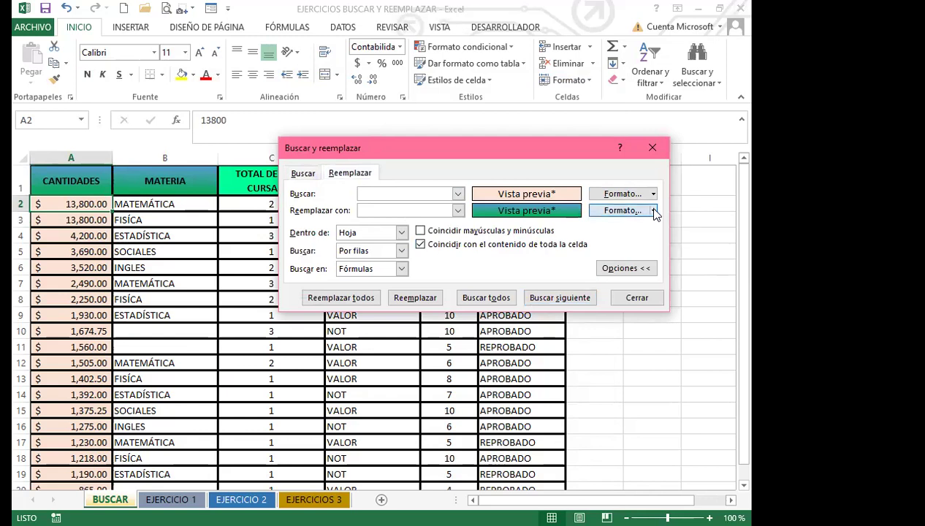
click(624, 226)
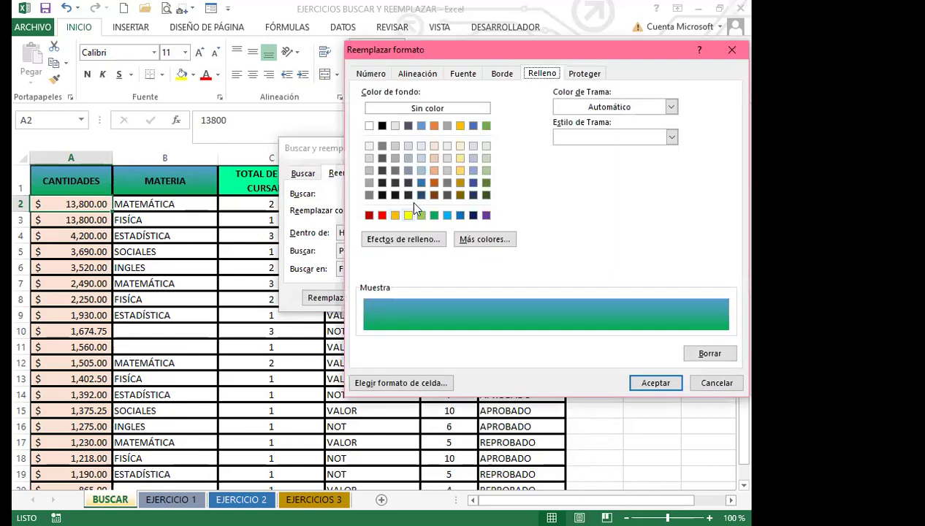
click(461, 171)
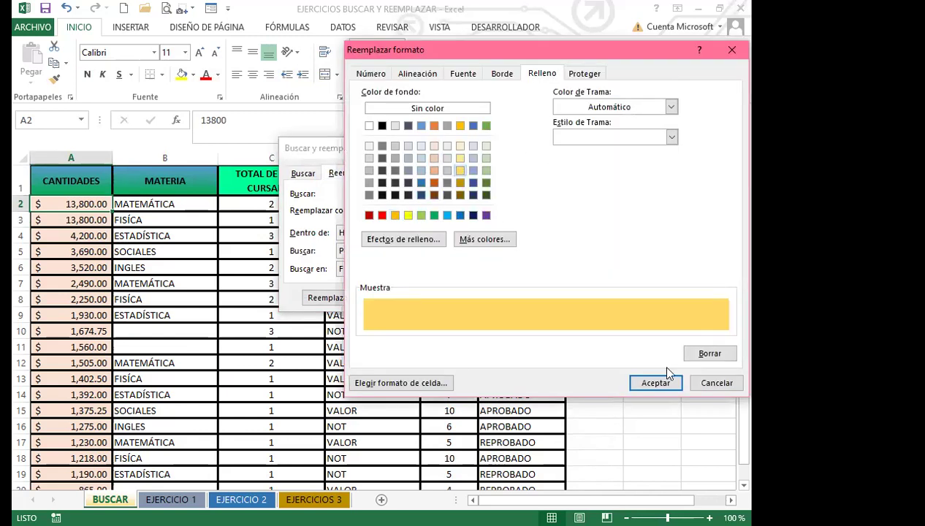
key(Return)
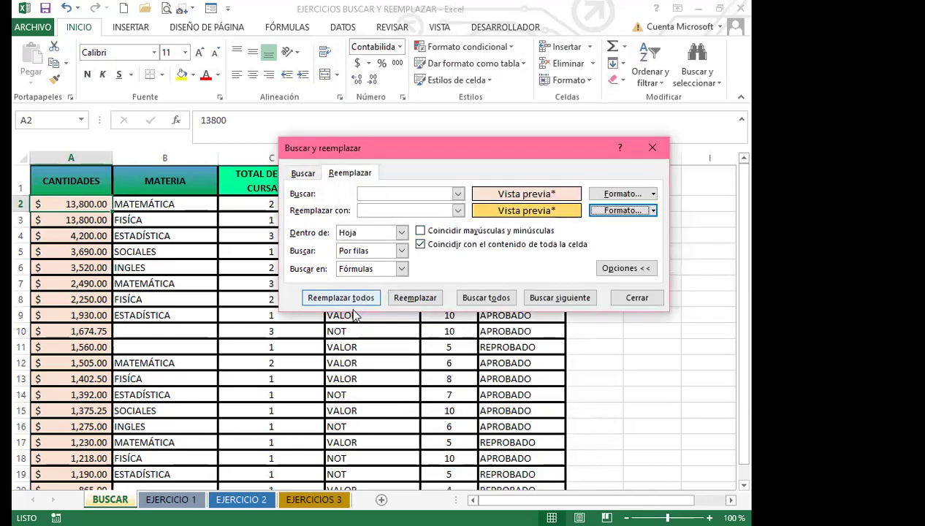
Replace the format in all cells matching A2's format and close Find and Replace.
click(341, 299)
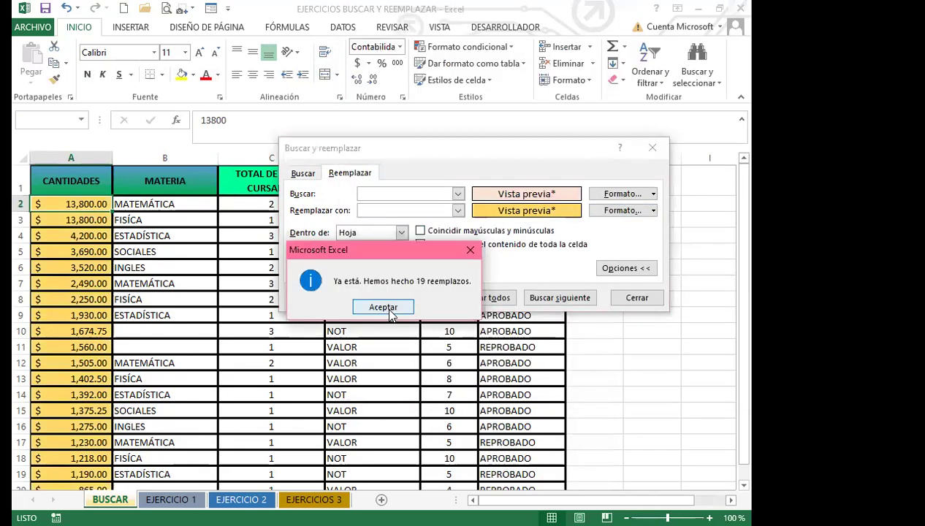
key(Return)
click(654, 150)
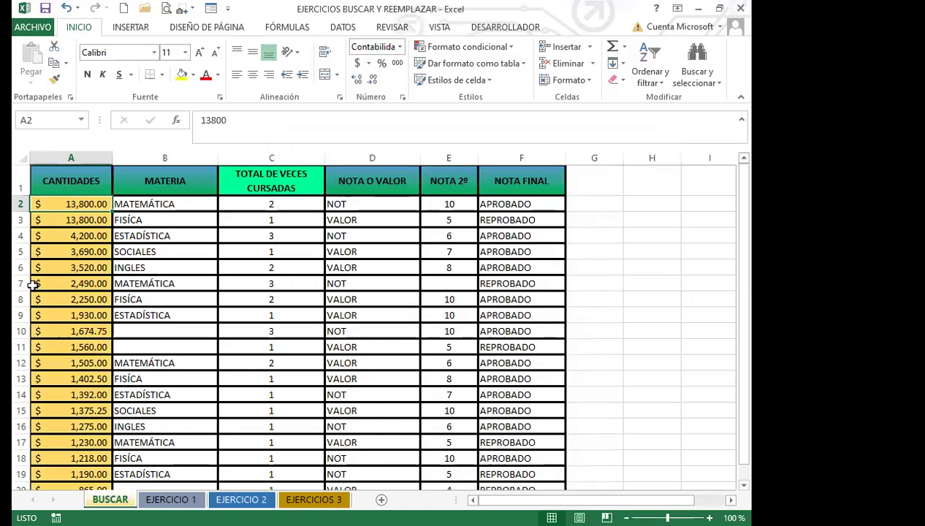
Examine the fill of the amounts in the CANTIDADES column down to the last row.
scroll(65, 321, down, 3)
scroll(64, 322, up, 3)
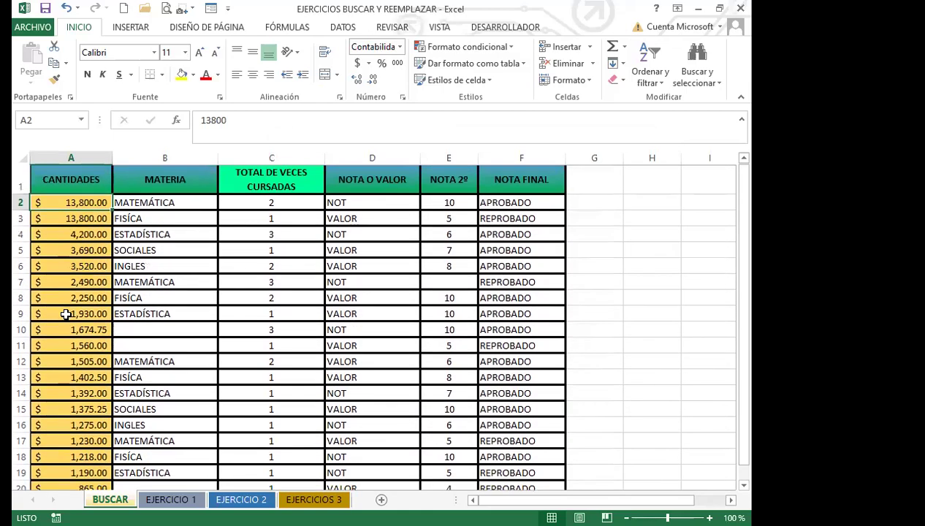
click(53, 219)
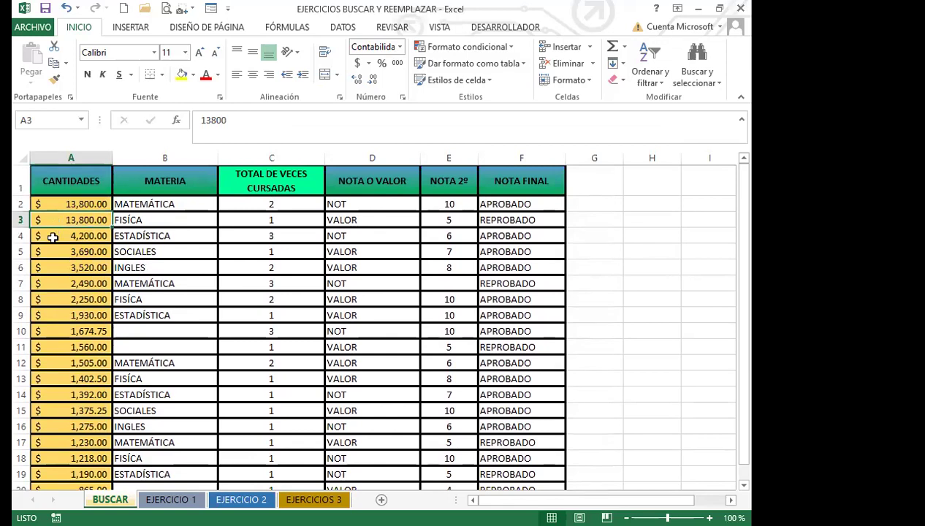
click(46, 250)
click(44, 284)
click(48, 299)
click(49, 315)
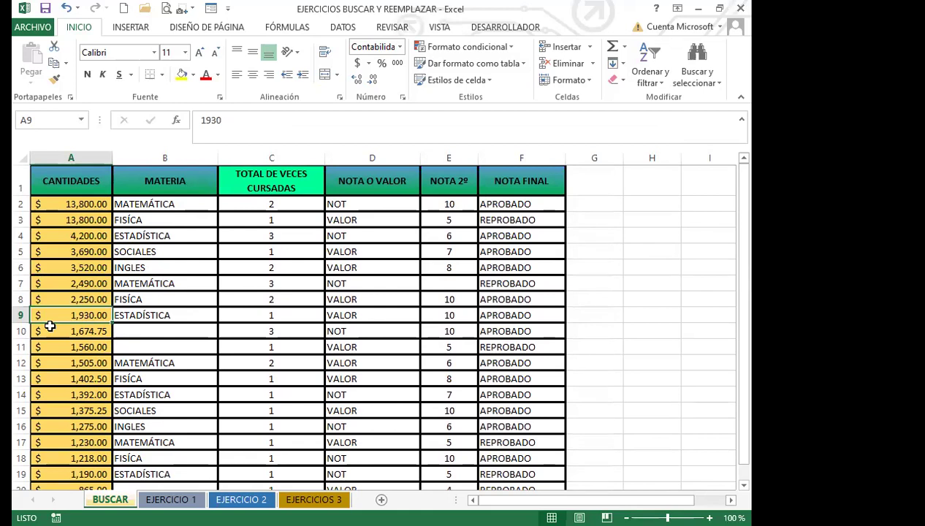
click(49, 333)
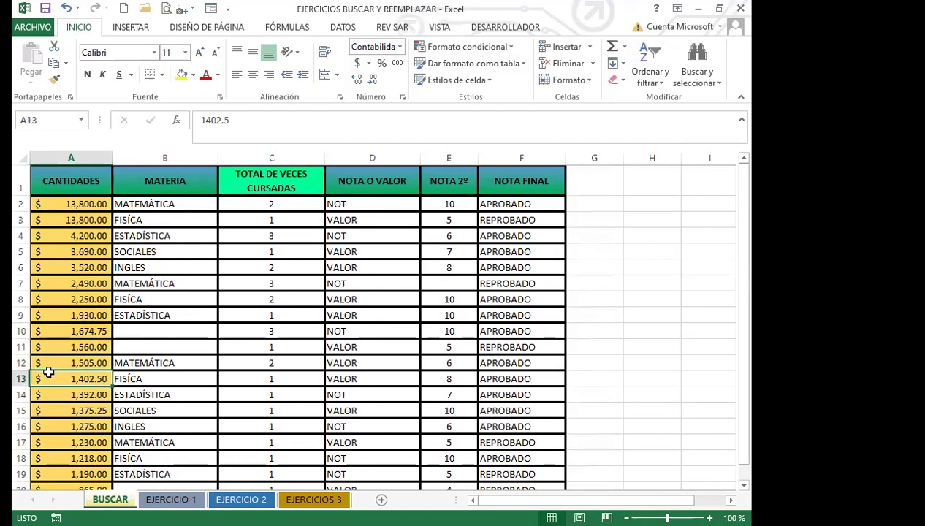
scroll(48, 373, down, 2)
scroll(51, 371, up, 2)
key(ctrl+b)
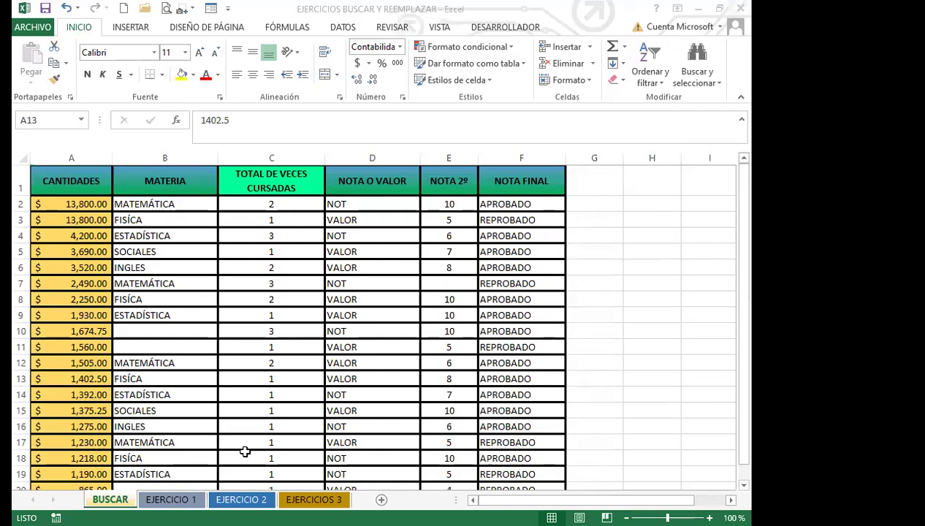
key(Escape)
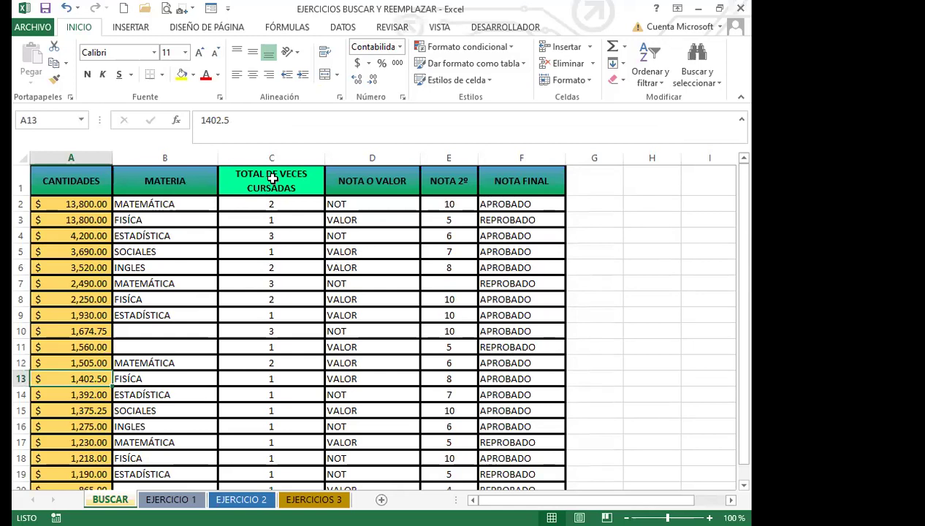
Compare the formatting of header cells B1, D1, E1 and F1 with C1, and review the whole header row A1:F1.
click(272, 178)
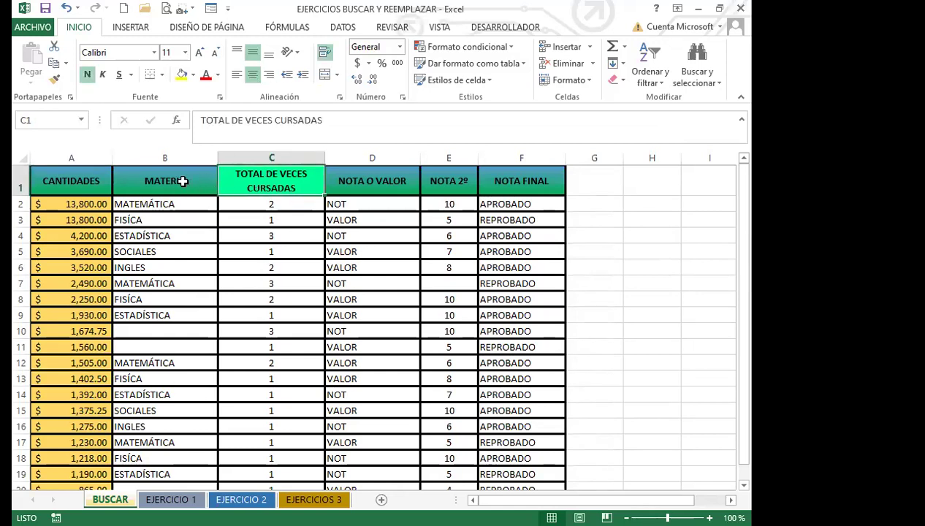
click(183, 181)
click(372, 180)
click(449, 181)
click(511, 180)
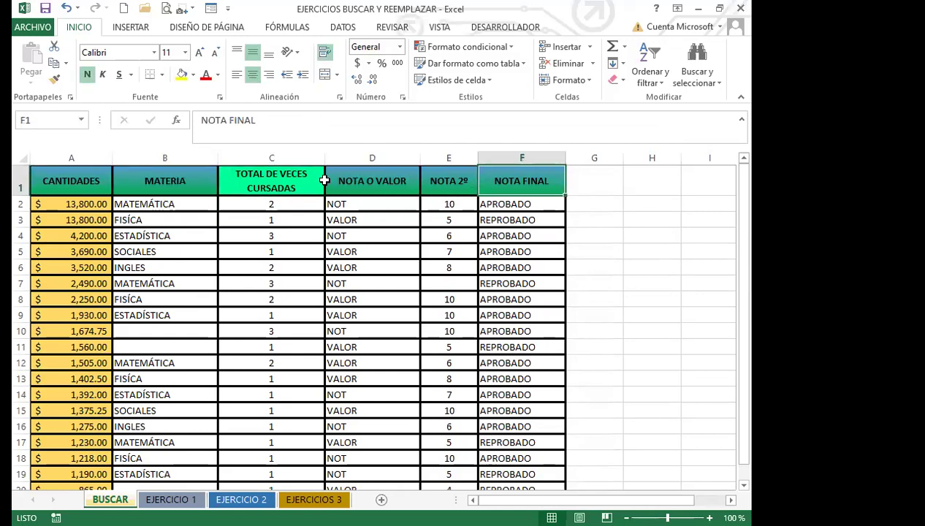
click(287, 179)
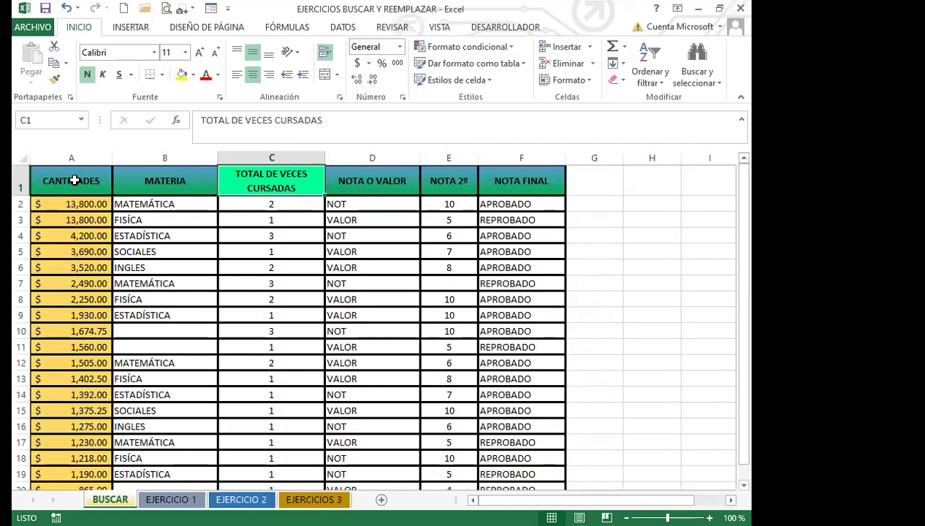
drag(73, 180, 480, 182)
drag(83, 178, 504, 179)
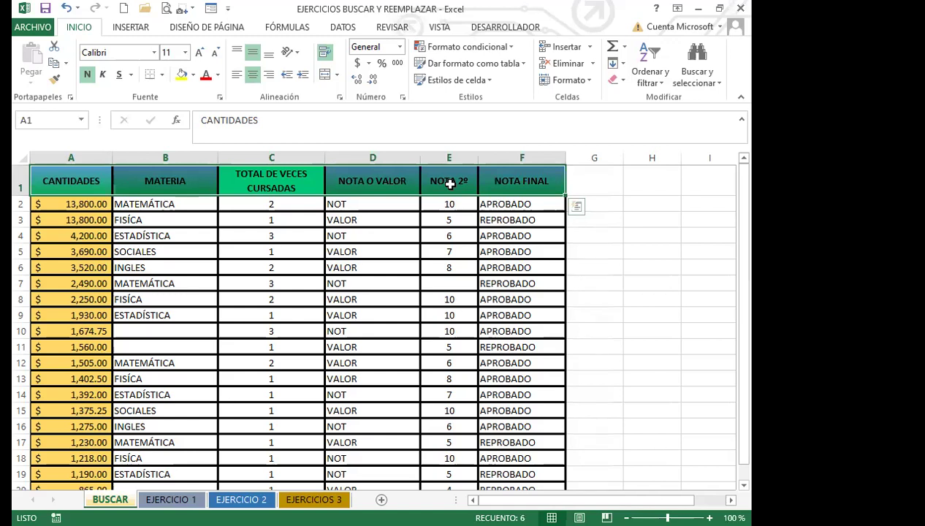
drag(180, 222, 190, 213)
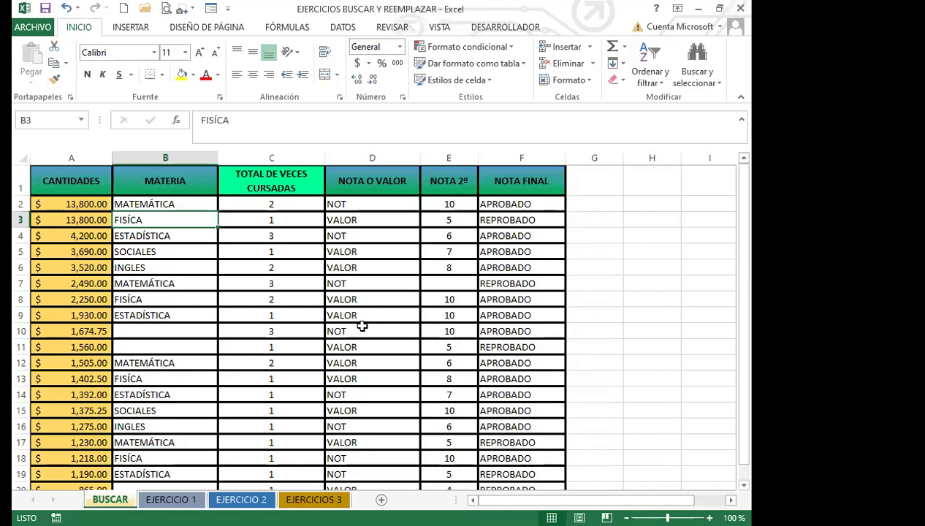
Open Find and Replace and clear both the search format and the replacement format.
key(ctrl+b)
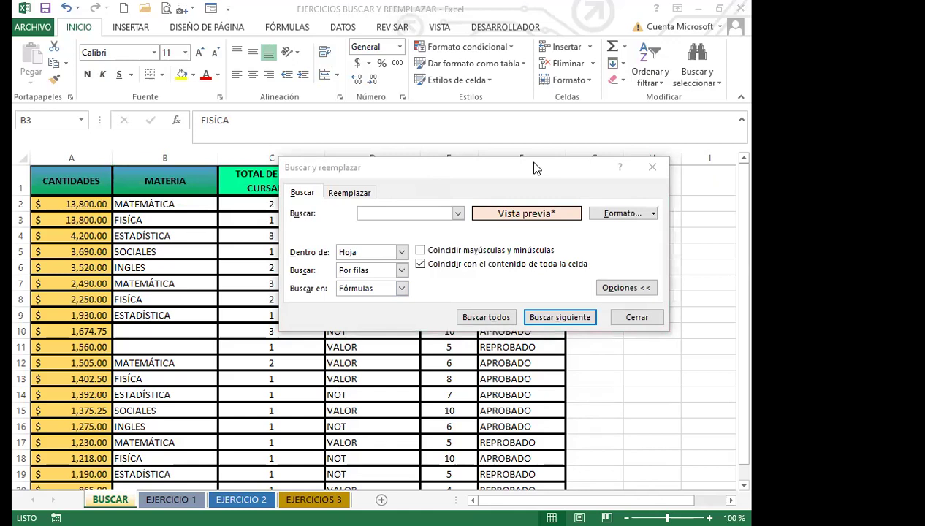
drag(534, 169, 611, 126)
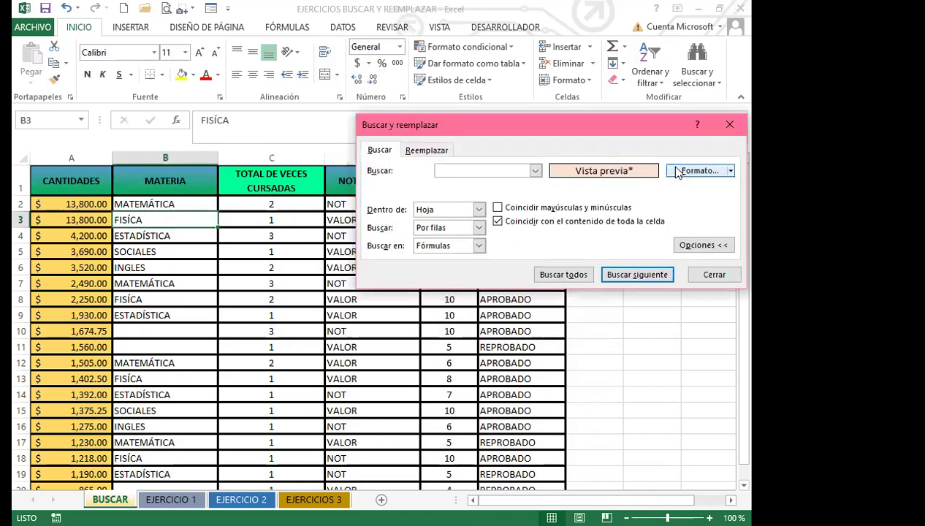
click(731, 171)
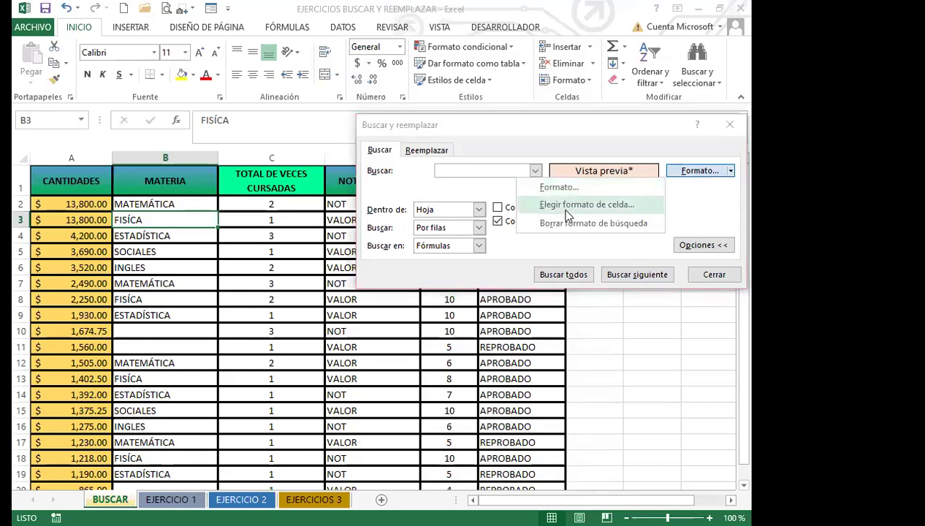
click(568, 223)
click(422, 151)
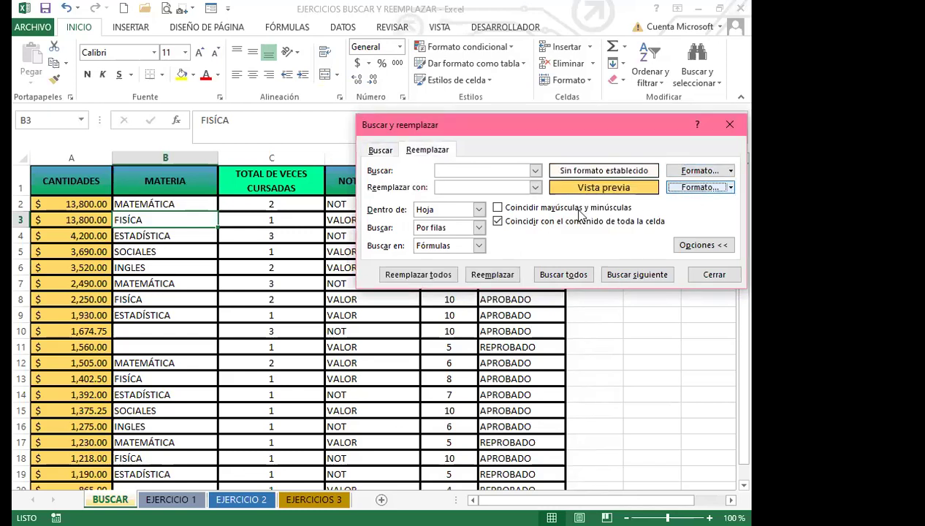
click(731, 187)
click(544, 236)
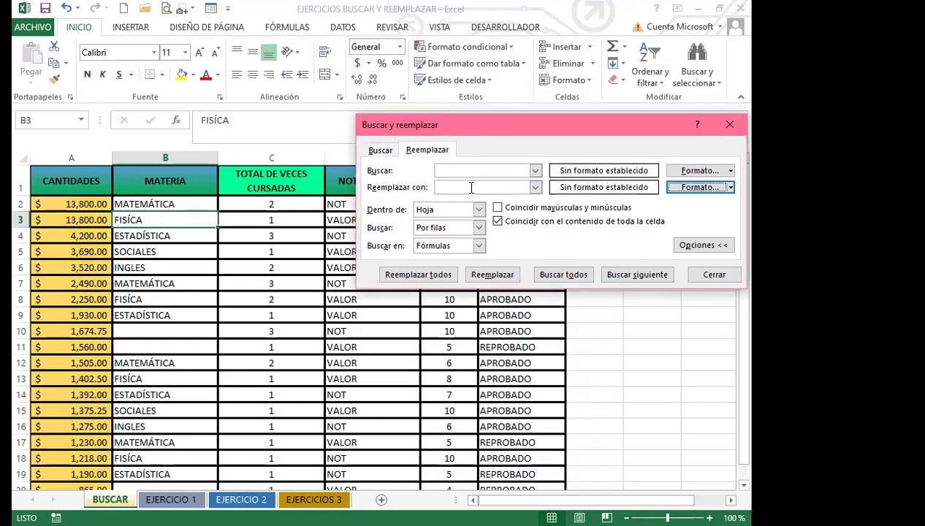
click(379, 151)
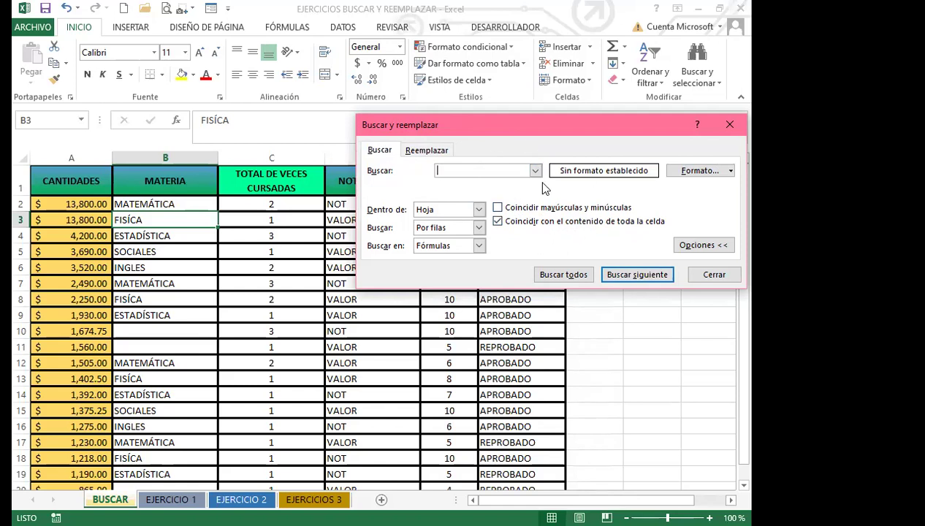
click(430, 151)
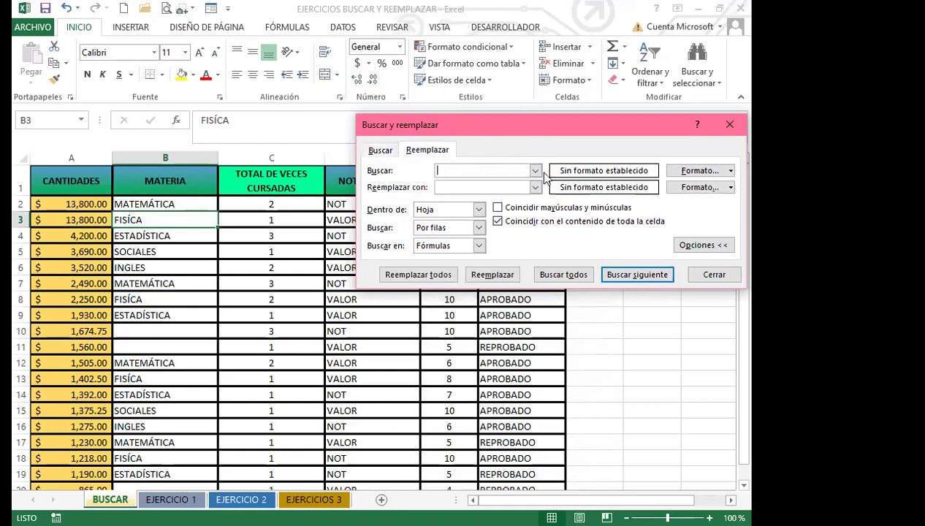
click(379, 151)
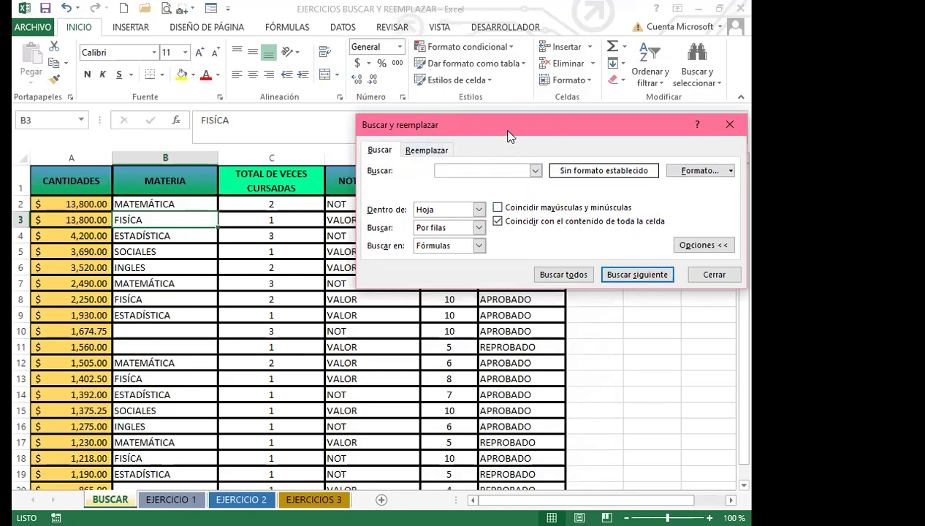
Find all cells containing NOT on the sheet and enlarge the results list to view every match.
text(NOT)
click(577, 276)
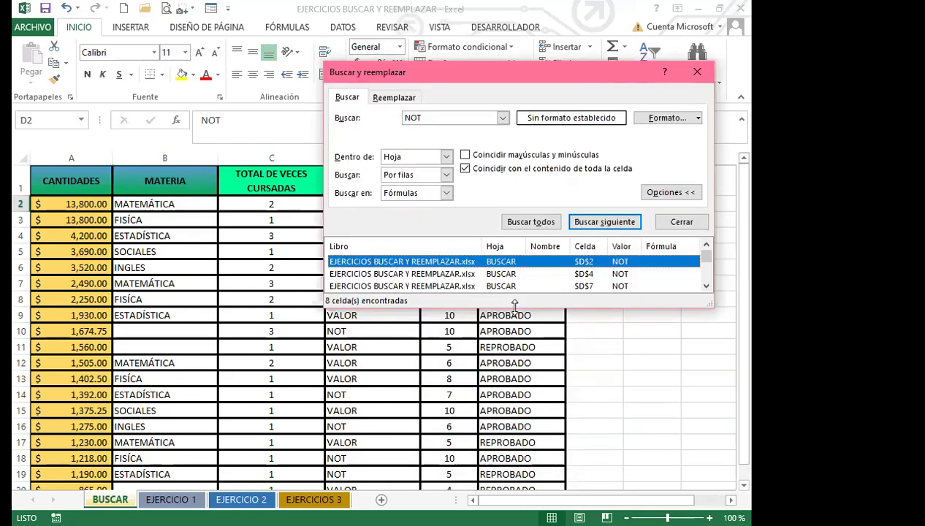
drag(515, 305, 514, 366)
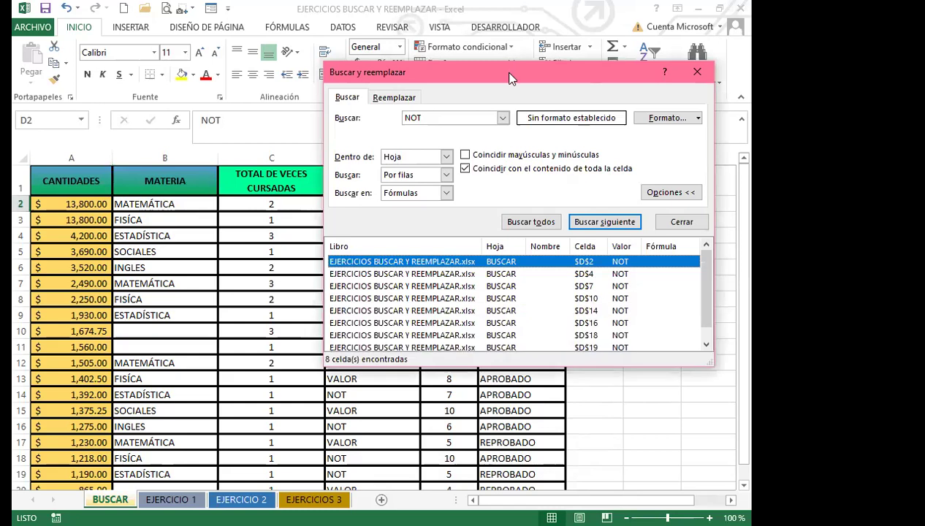
drag(516, 78, 618, 85)
Replace all NOT entries with NOTA, close Find and Replace, and check the NOTA O VALOR column.
click(495, 107)
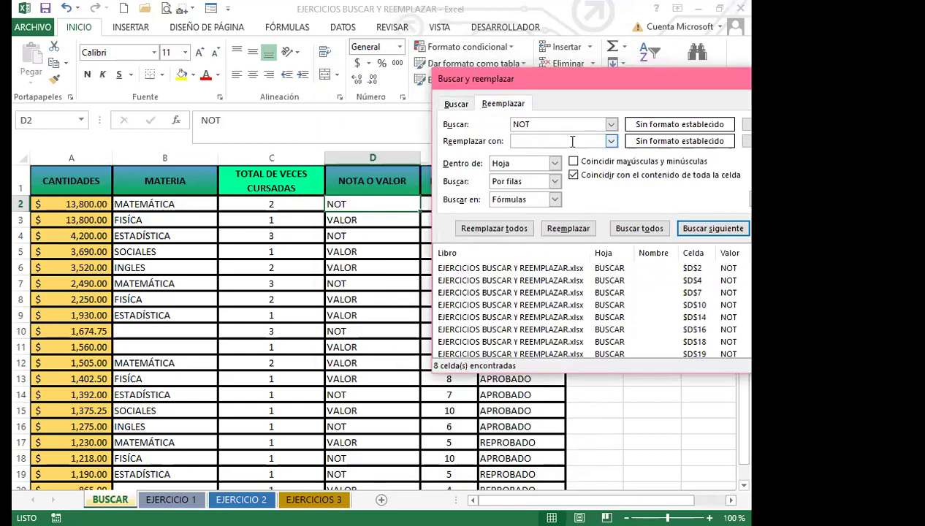
click(531, 142)
text(NOTA)
click(503, 233)
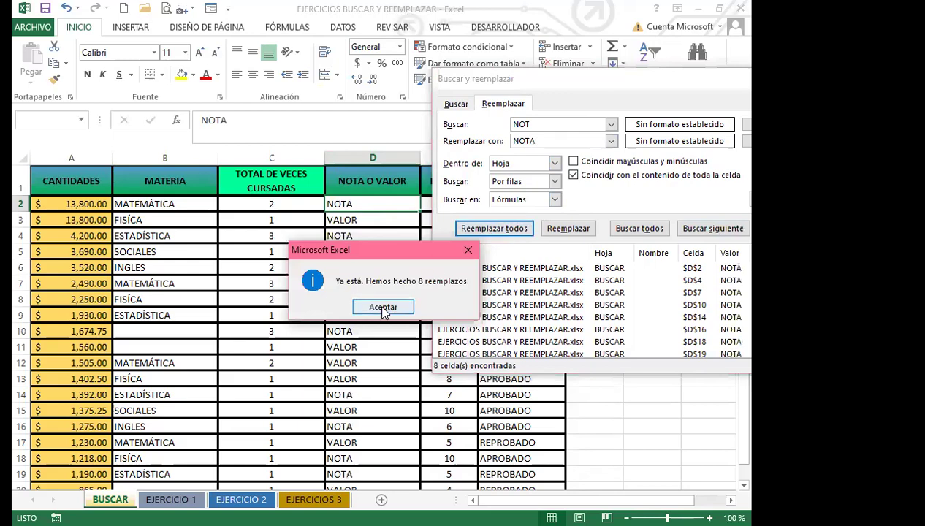
click(381, 307)
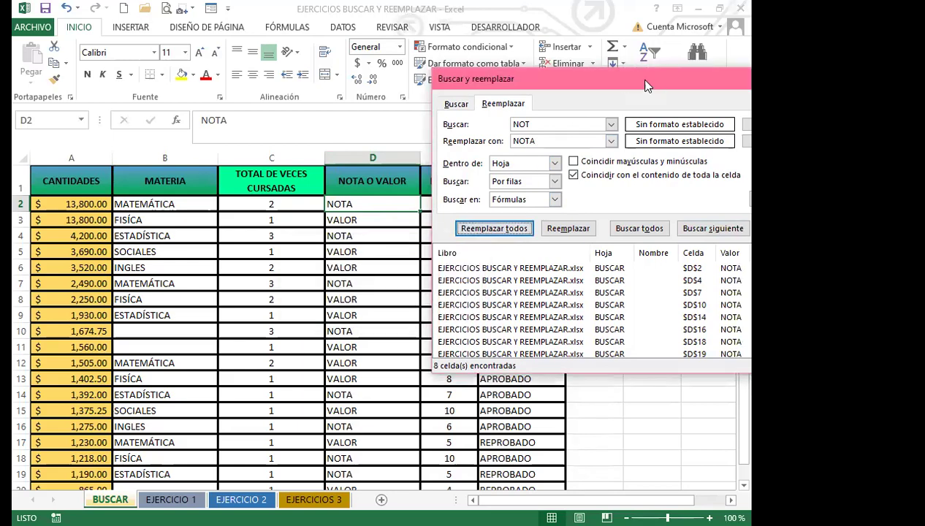
drag(646, 85, 538, 86)
click(695, 87)
click(367, 235)
scroll(354, 322, down, 1)
scroll(354, 322, down, 2)
scroll(361, 335, up, 3)
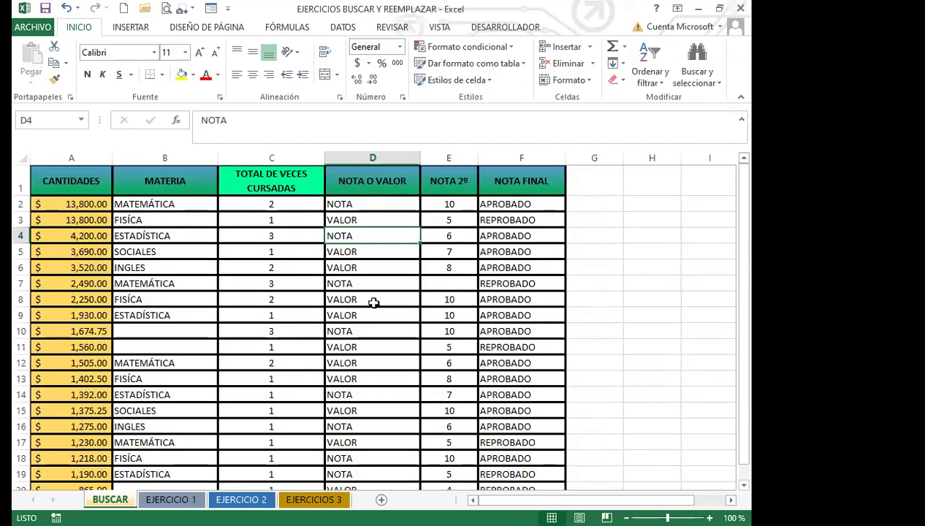
Find all cells matching "Matemática" on the sheet without case matching.
click(374, 296)
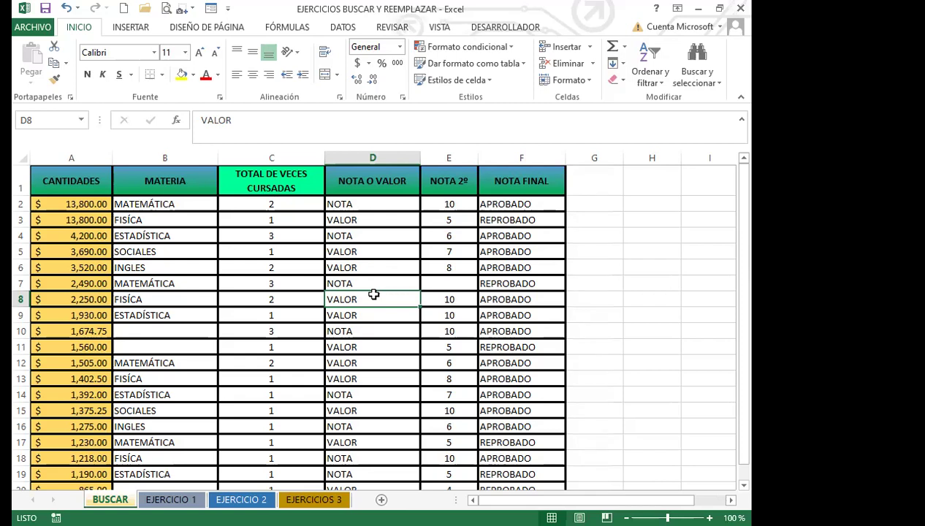
key(ctrl+b)
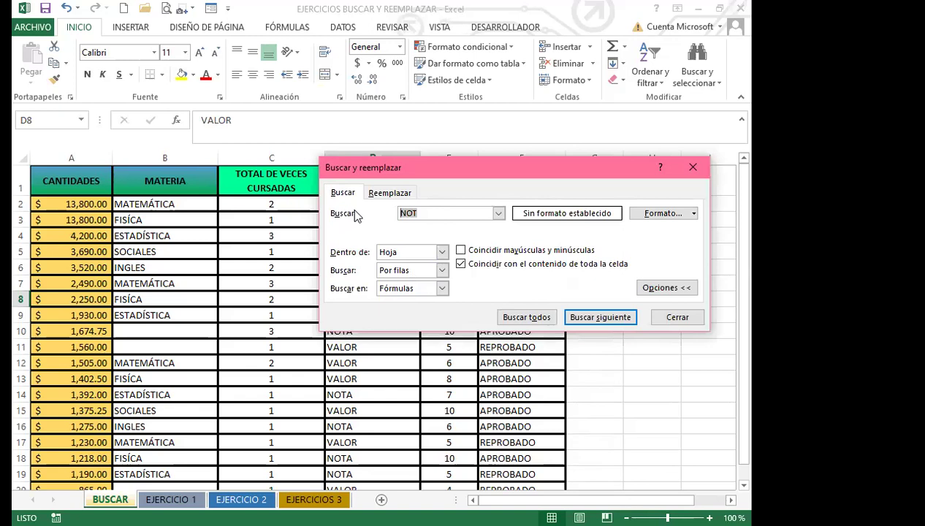
text(Matemática)
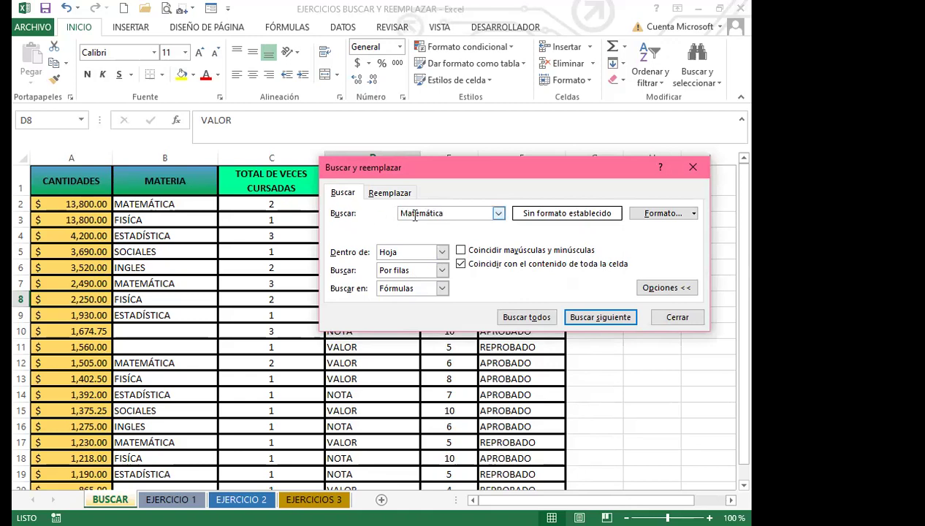
click(524, 319)
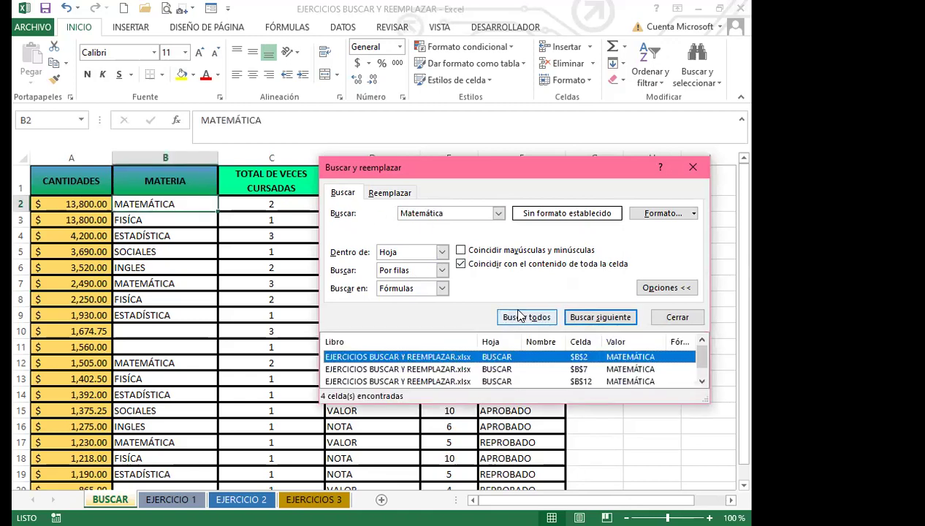
Change the search term to "mATEMÁTICA", find all matching cells and review the results list.
click(449, 212)
key(BackSpace)
key(BackSpace)
key(BackSpace)
key(BackSpace)
key(BackSpace)
key(BackSpace)
key(BackSpace)
key(BackSpace)
key(BackSpace)
key(BackSpace)
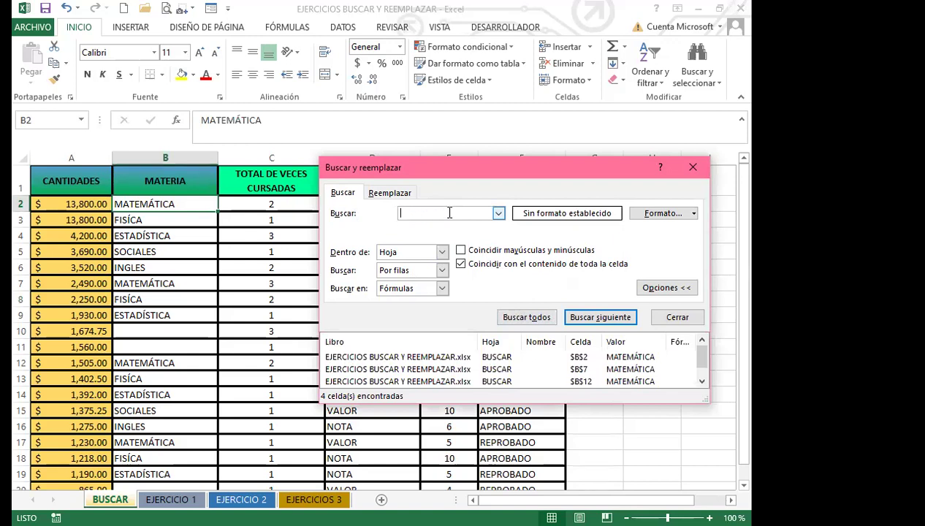
text(mATEMÁTICA)
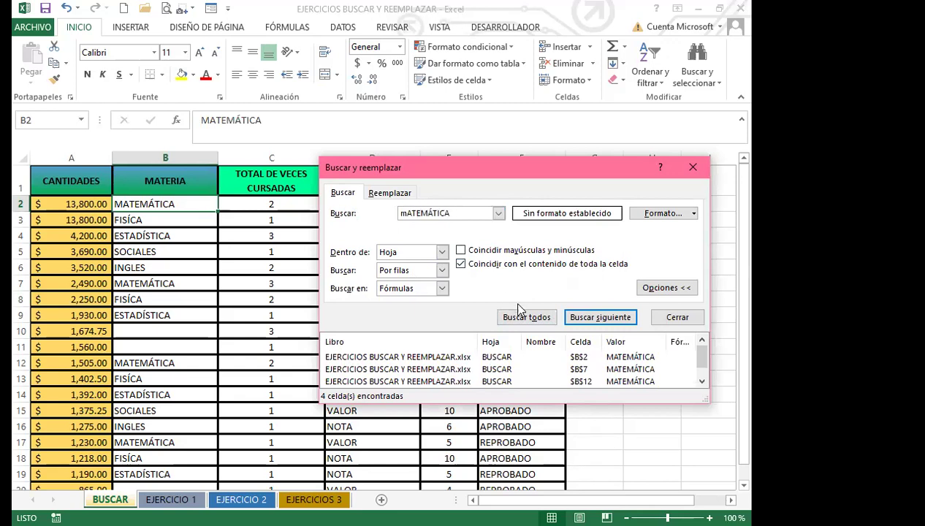
click(536, 319)
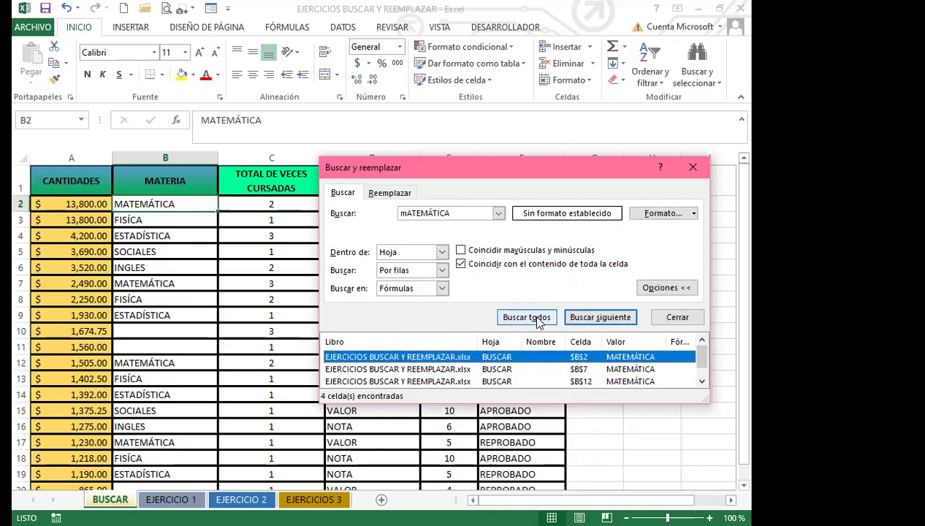
scroll(502, 377, down, 1)
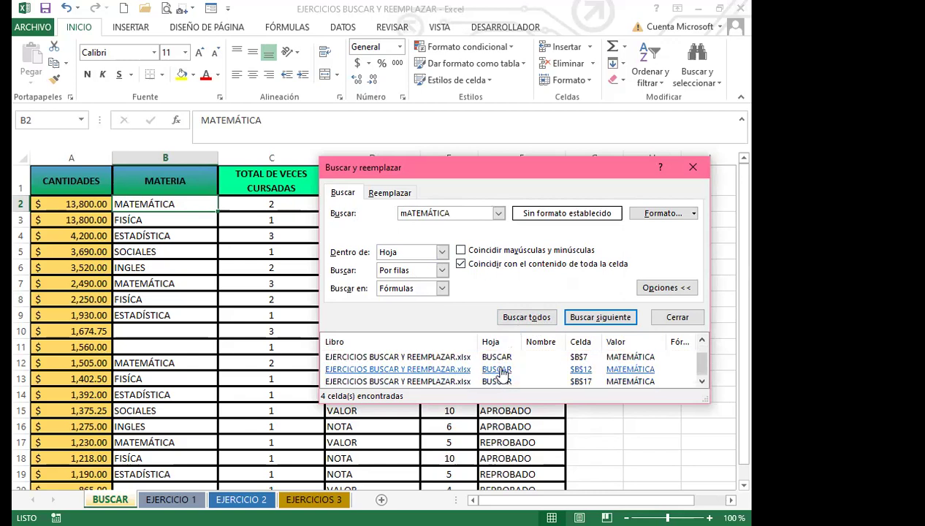
scroll(497, 371, up, 1)
Clear the search term and close Find and Replace.
drag(452, 213, 372, 212)
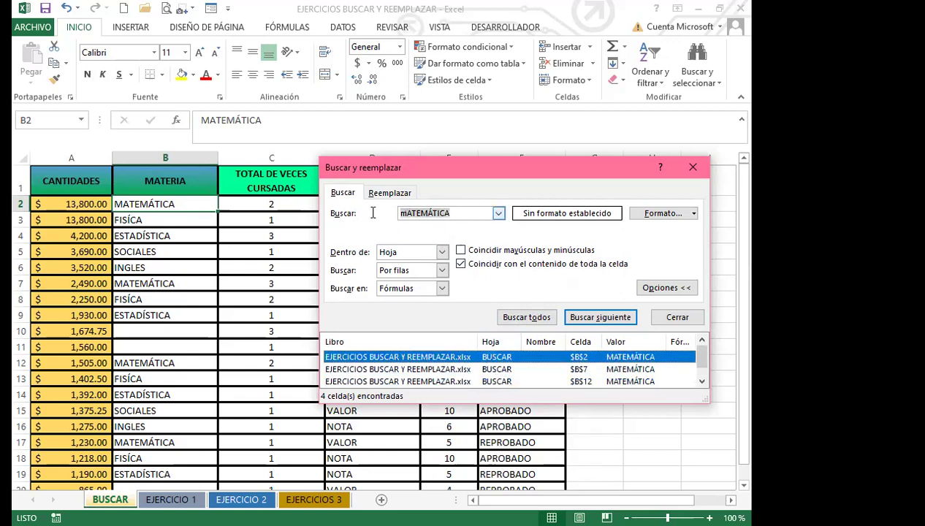
key(BackSpace)
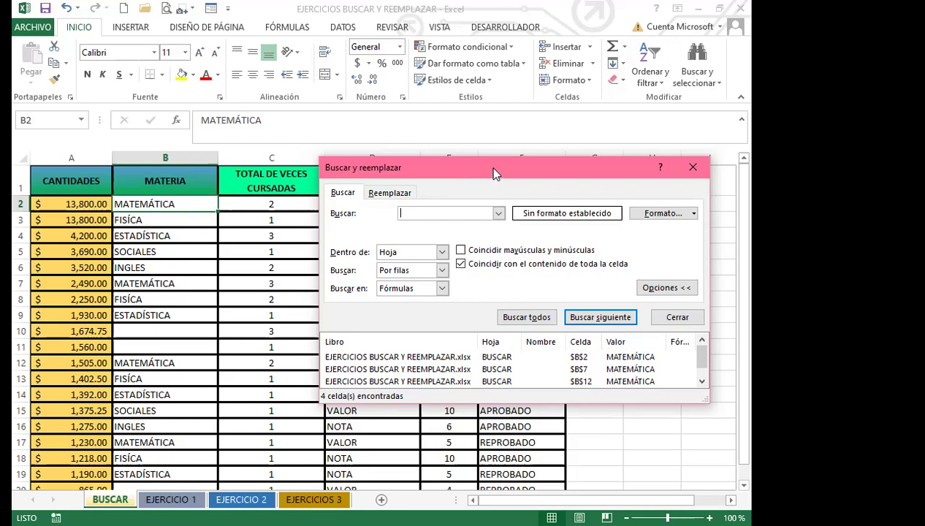
drag(495, 173, 494, 114)
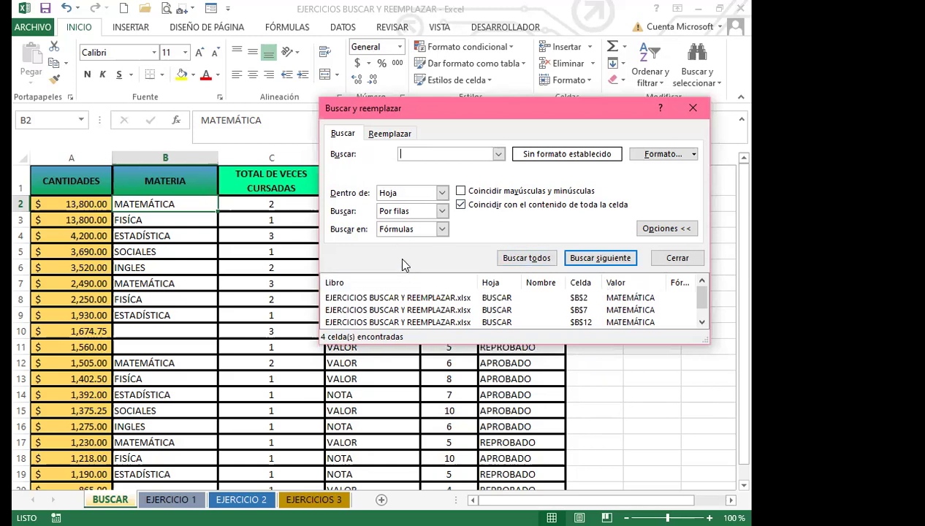
click(693, 109)
Examine the table for blank cells in the MATERIA and NOTA 2º columns down to the last row.
scroll(161, 376, down, 2)
click(144, 378)
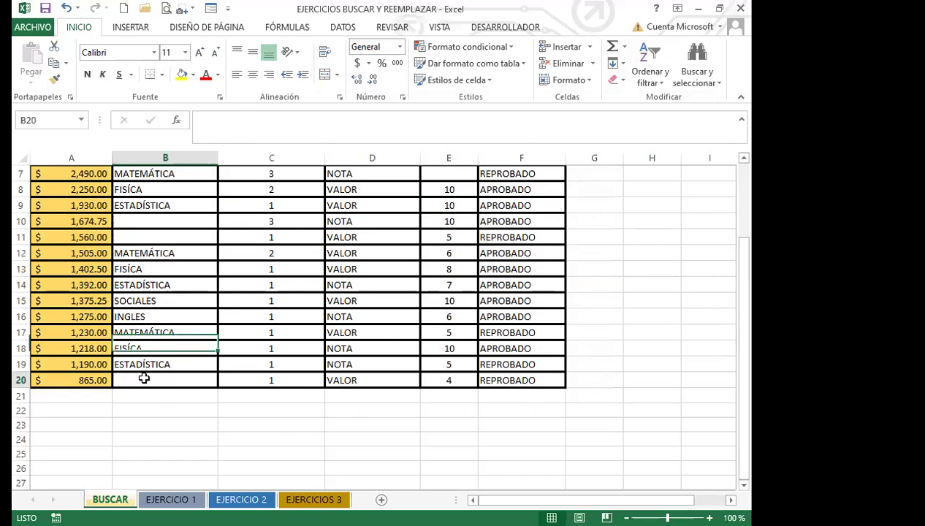
scroll(176, 291, up, 1)
click(174, 268)
click(170, 290)
scroll(198, 278, up, 1)
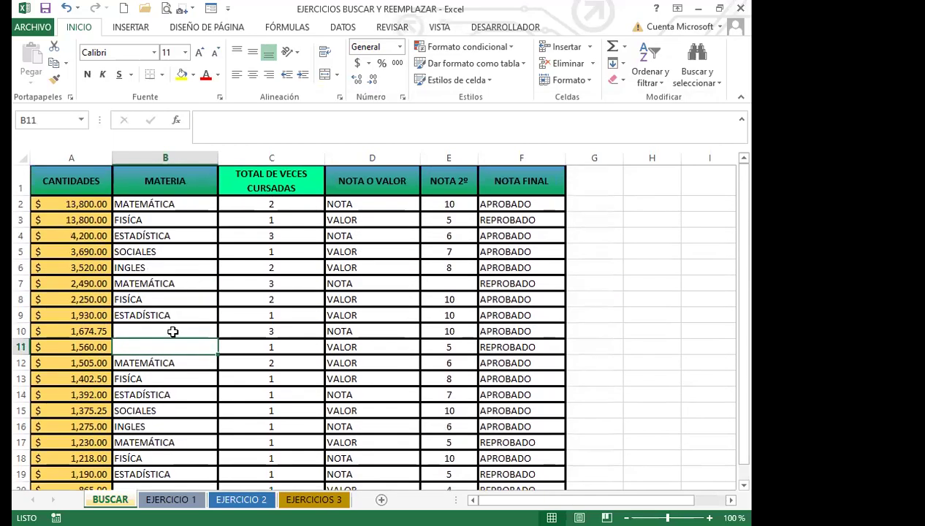
scroll(173, 332, down, 2)
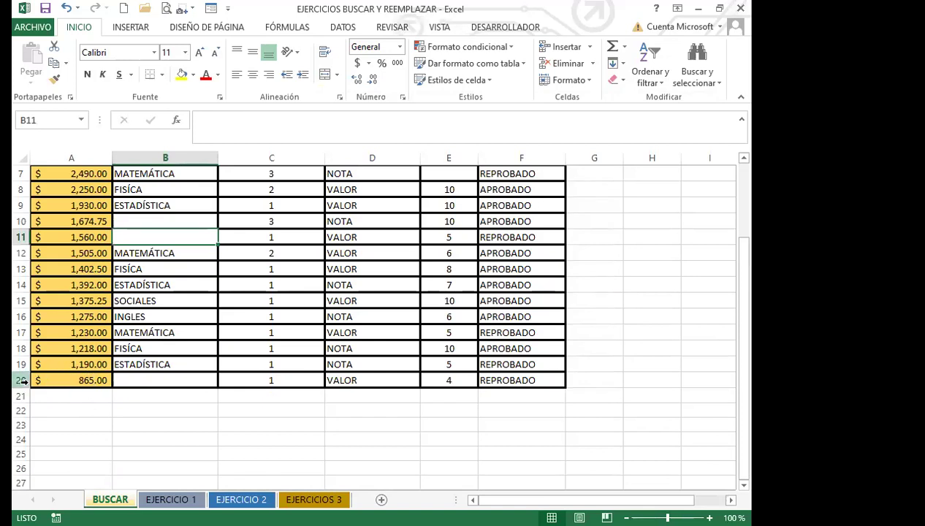
scroll(172, 269, up, 2)
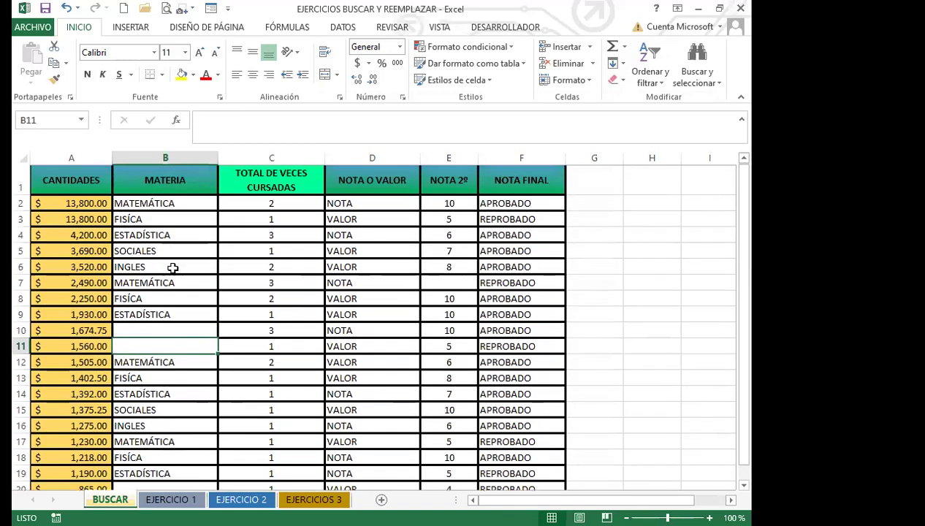
scroll(192, 343, down, 1)
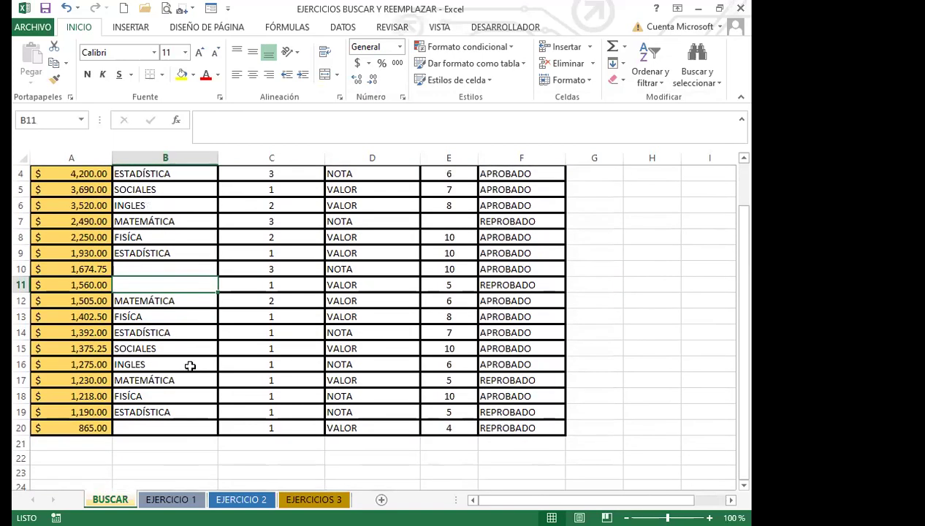
click(173, 268)
click(178, 285)
scroll(431, 322, up, 1)
click(446, 283)
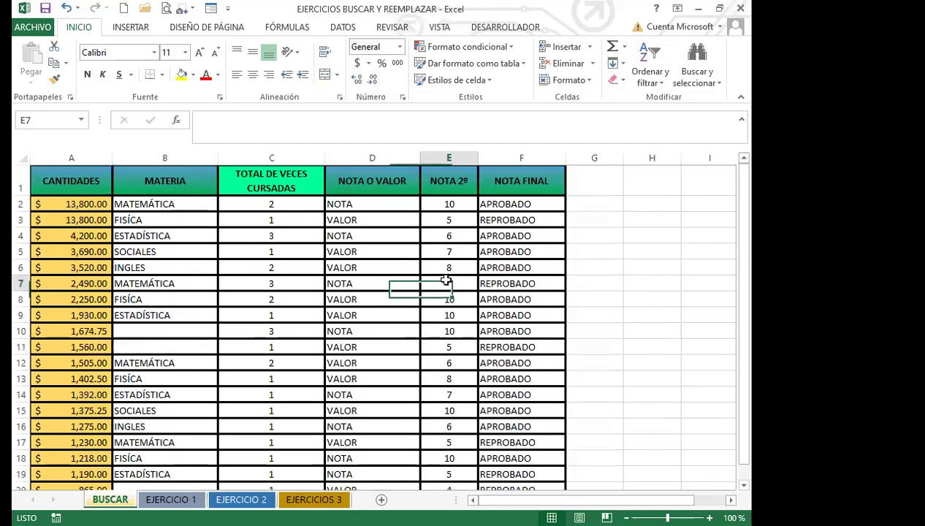
scroll(168, 327, down, 2)
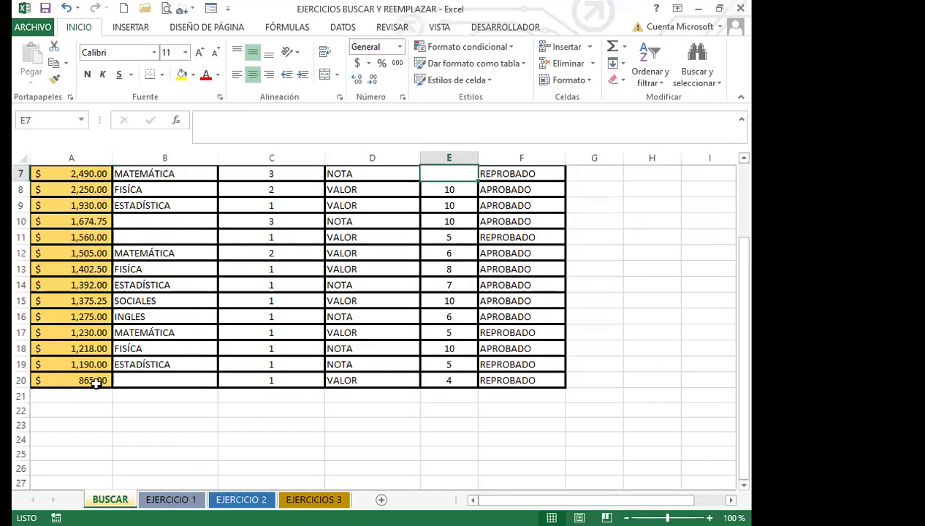
scroll(179, 333, up, 2)
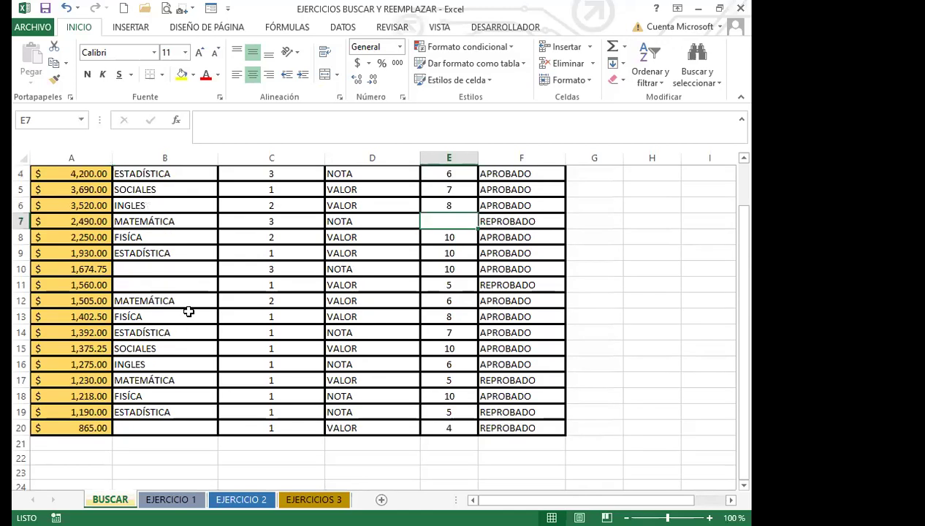
click(186, 329)
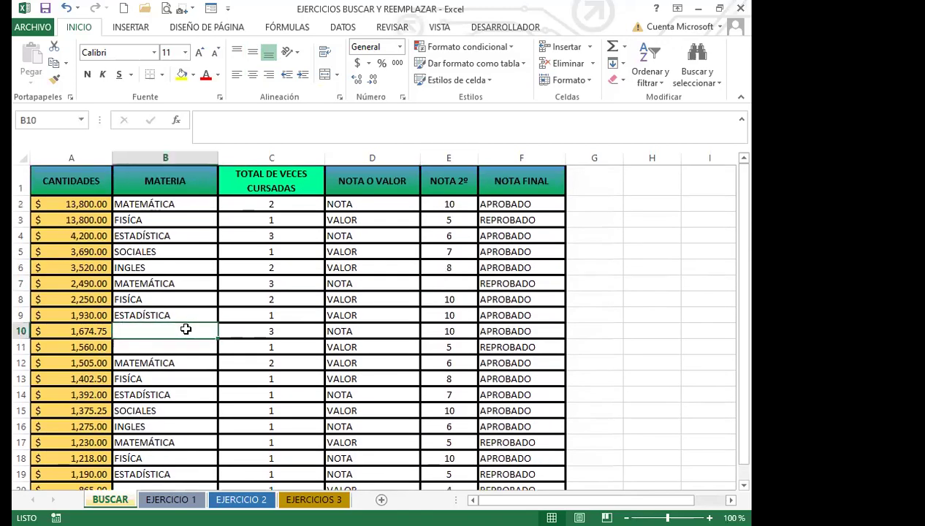
key(ctrl+b)
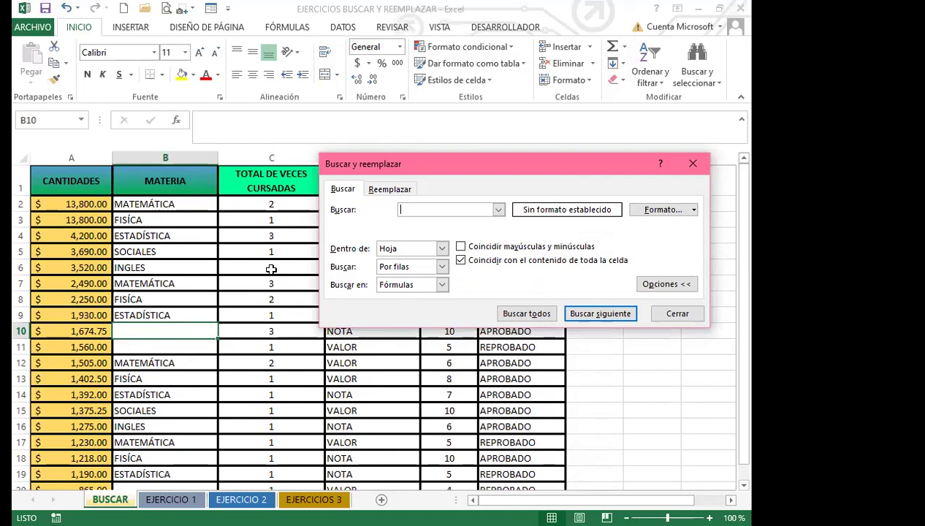
click(693, 163)
scroll(41, 378, down, 3)
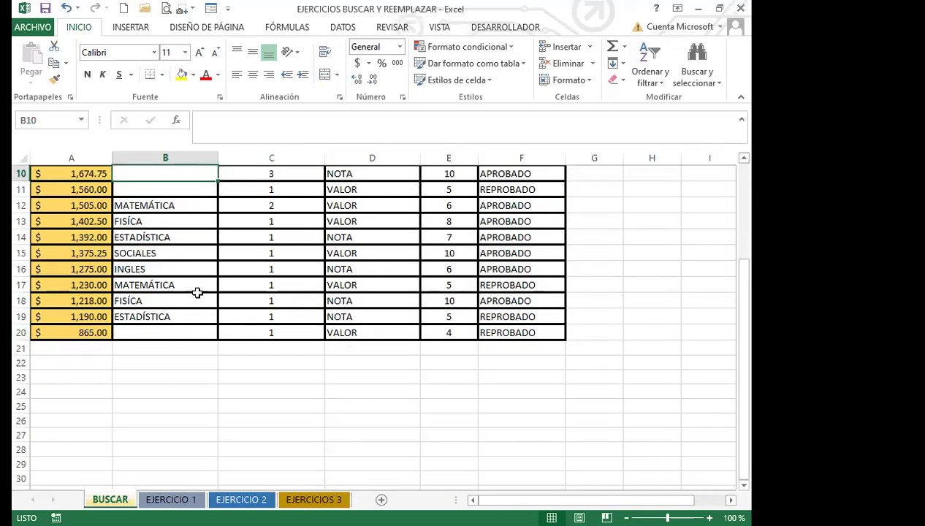
scroll(183, 326, up, 3)
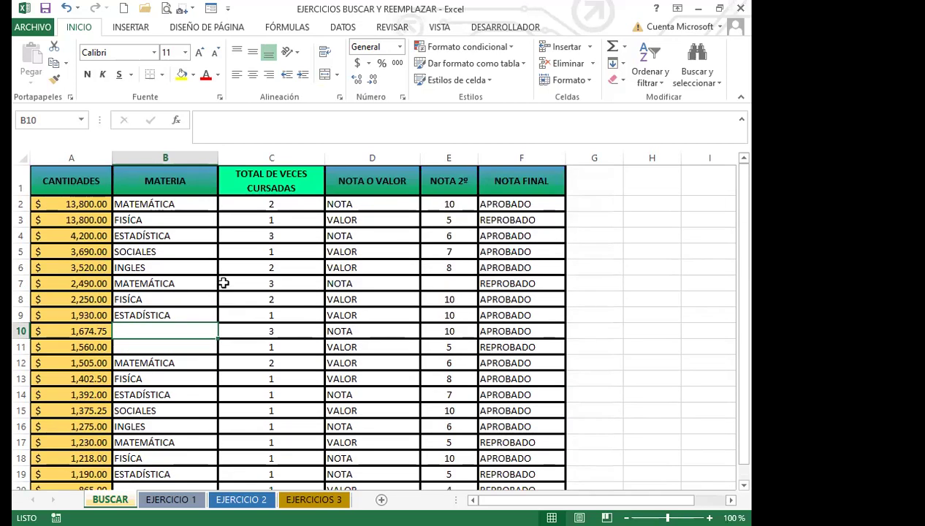
Find all blank cells on the BUSCAR sheet using an empty search term and select every match in the results.
key(ctrl+b)
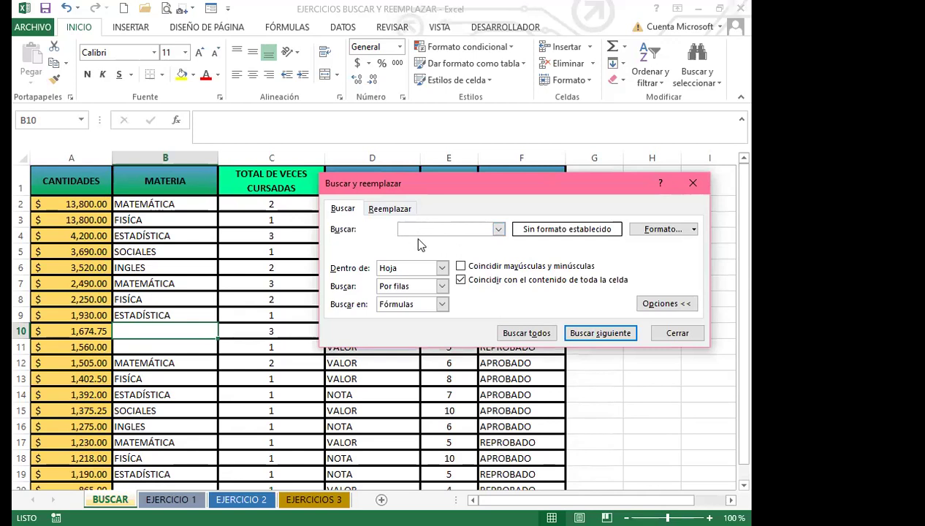
click(523, 334)
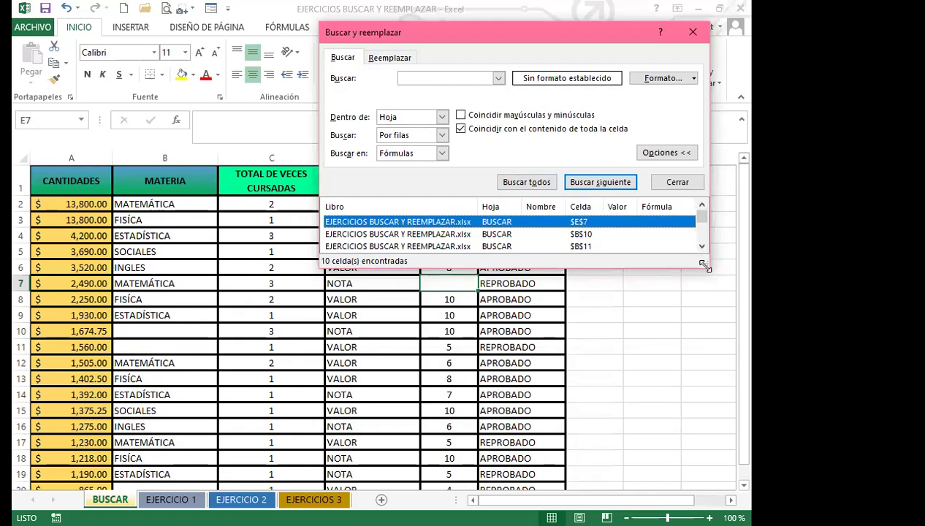
drag(707, 268, 719, 380)
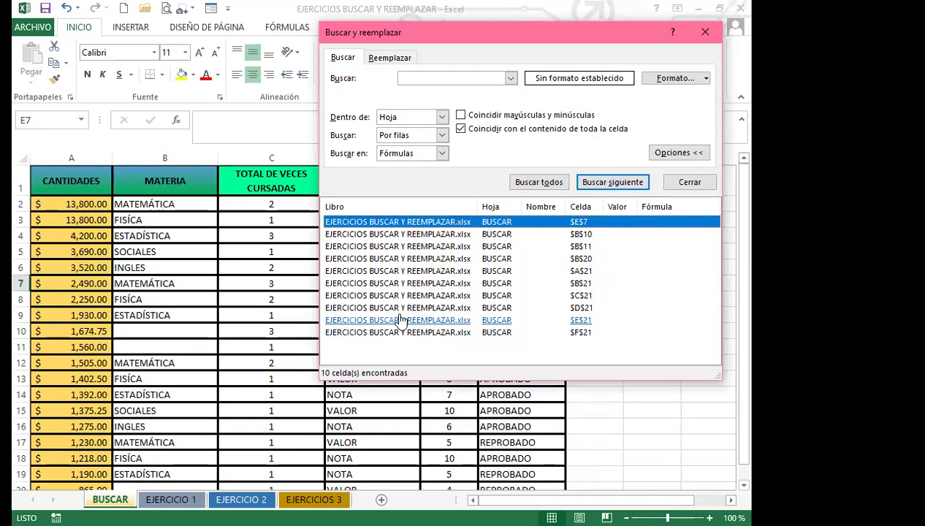
key(ctrl+e)
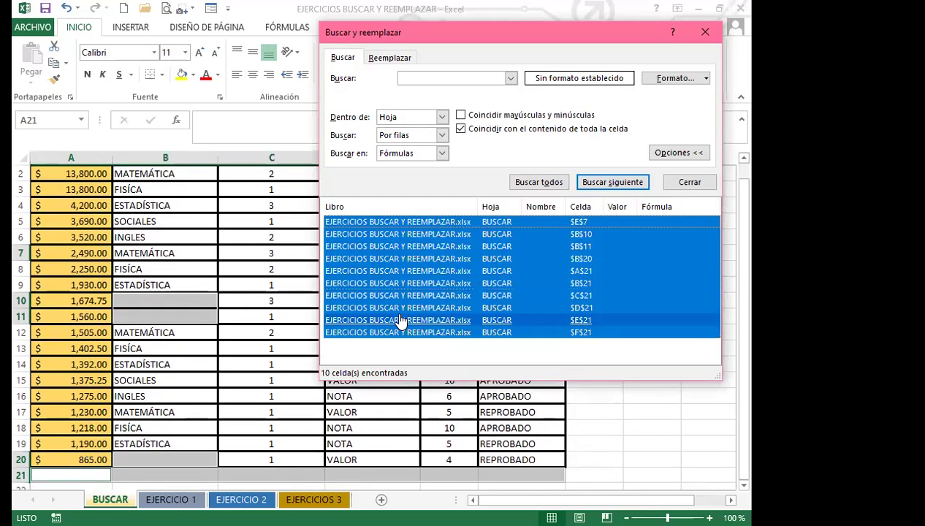
click(706, 32)
Fill all the selected blank cells at once with NO VALOR and check the filled cells in the table.
scroll(250, 347, down, 3)
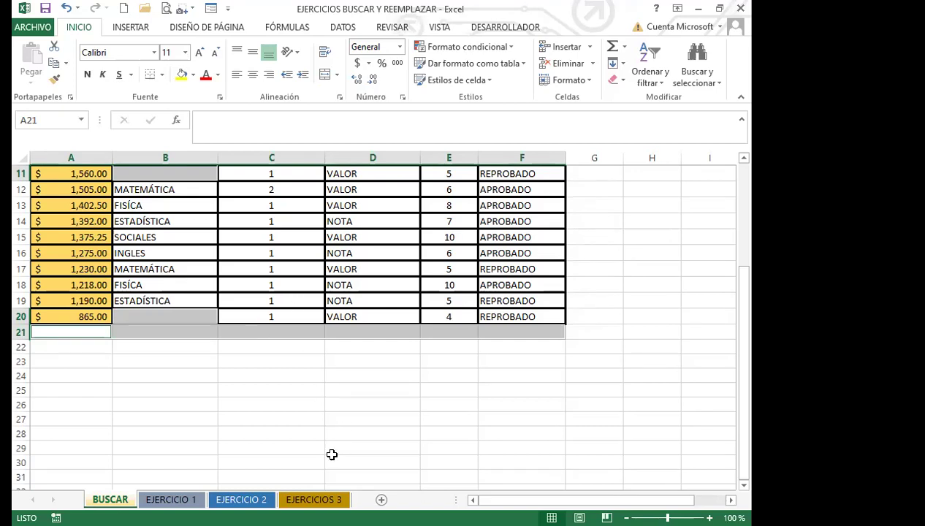
key(ctrl+b)
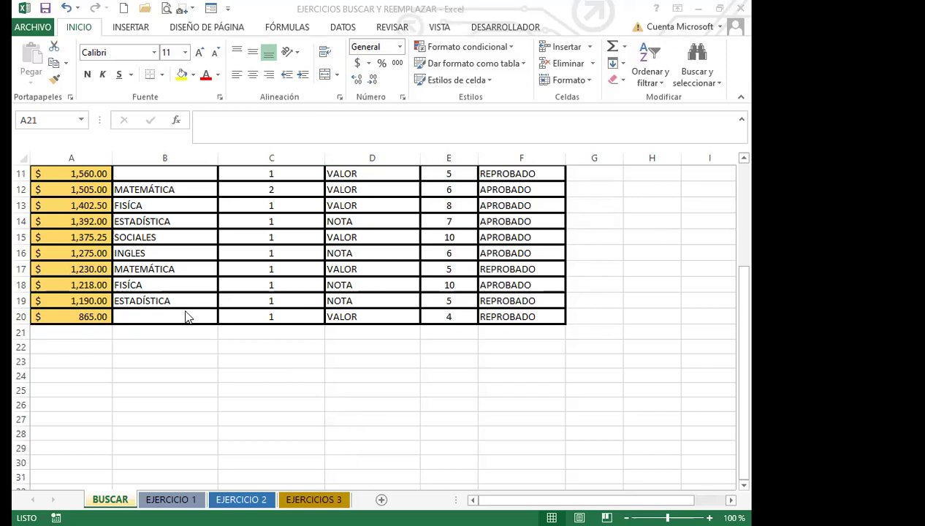
key(Escape)
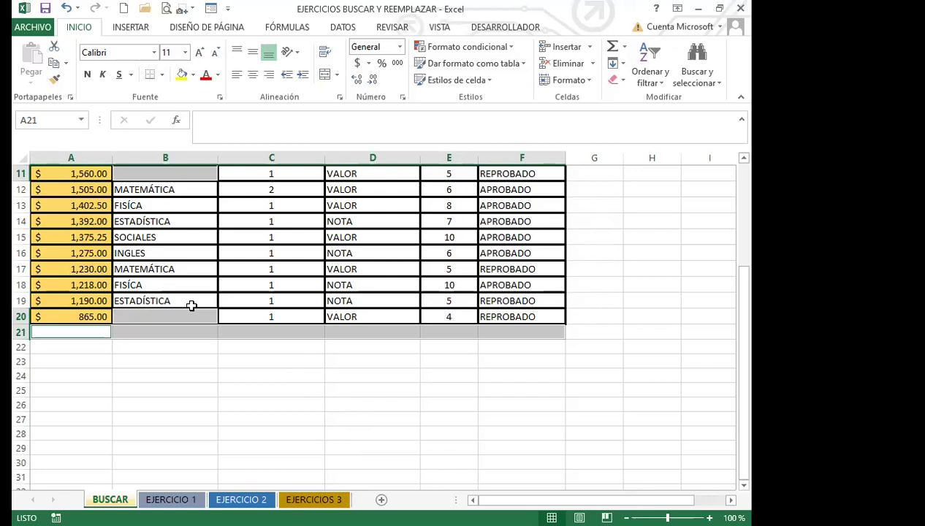
text(NO V)
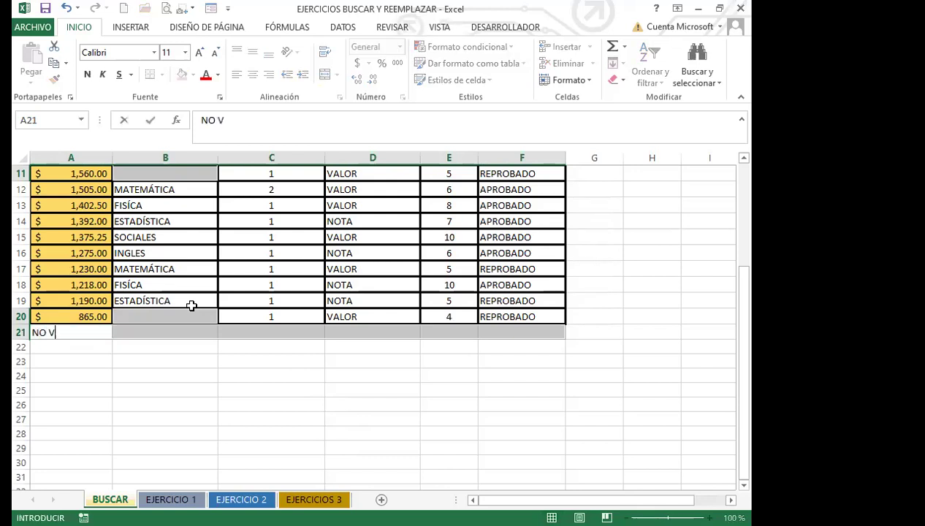
text(ALOR)
key(ctrl+Return)
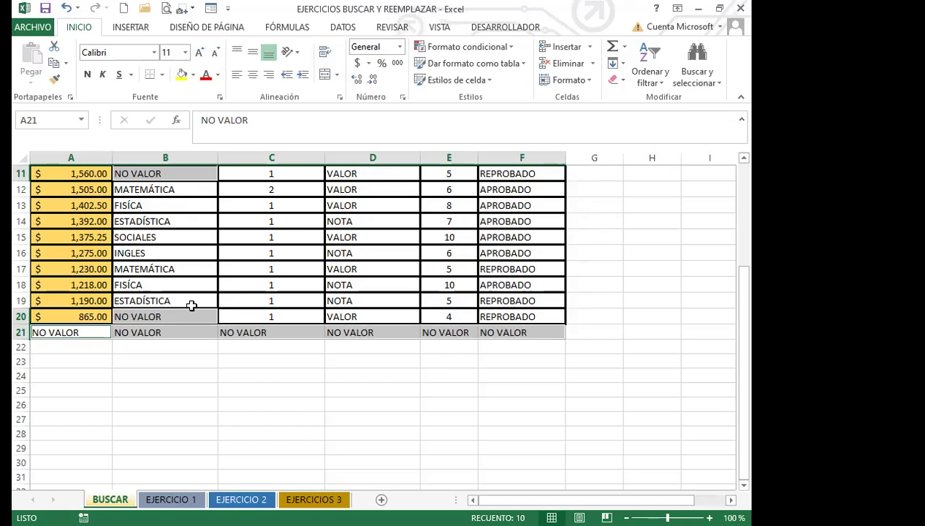
scroll(194, 292, up, 3)
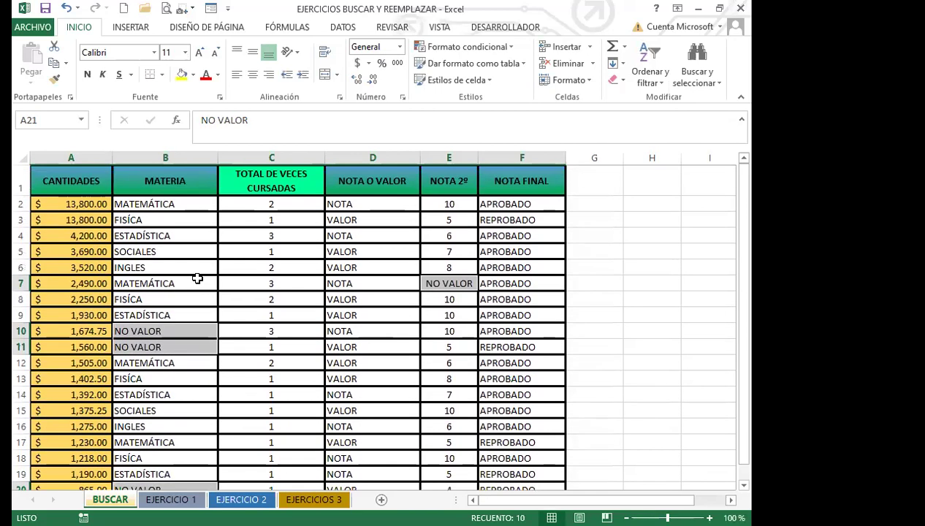
scroll(197, 279, down, 2)
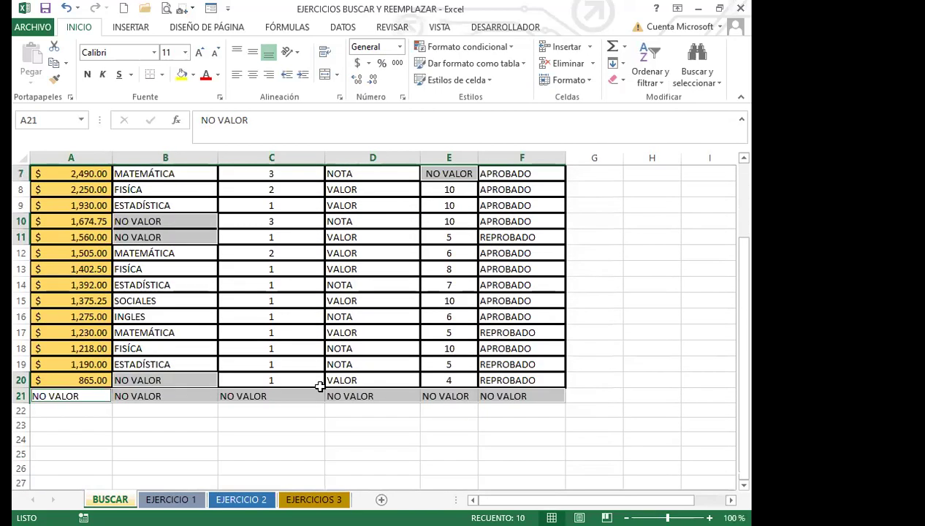
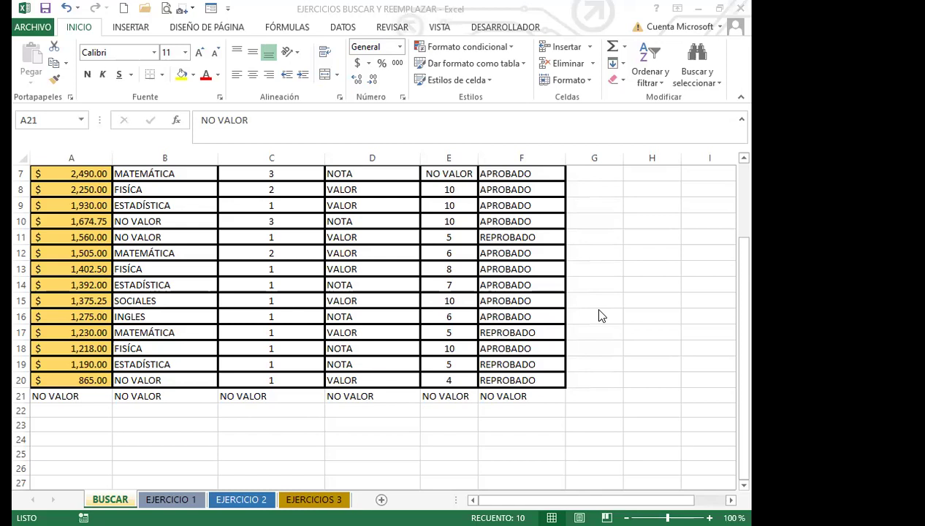
Open the replace options of Find and Replace and clear the replacement text.
key(ctrl+a)
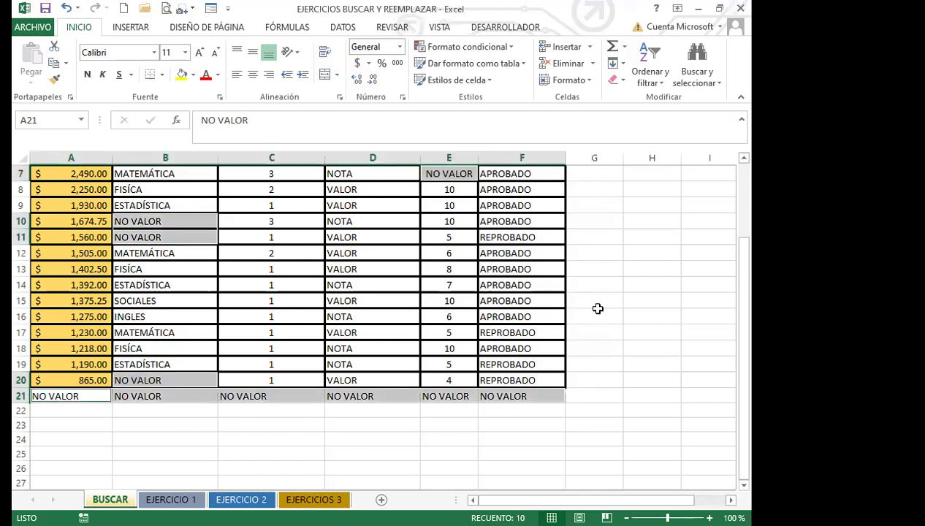
key(ctrl+b)
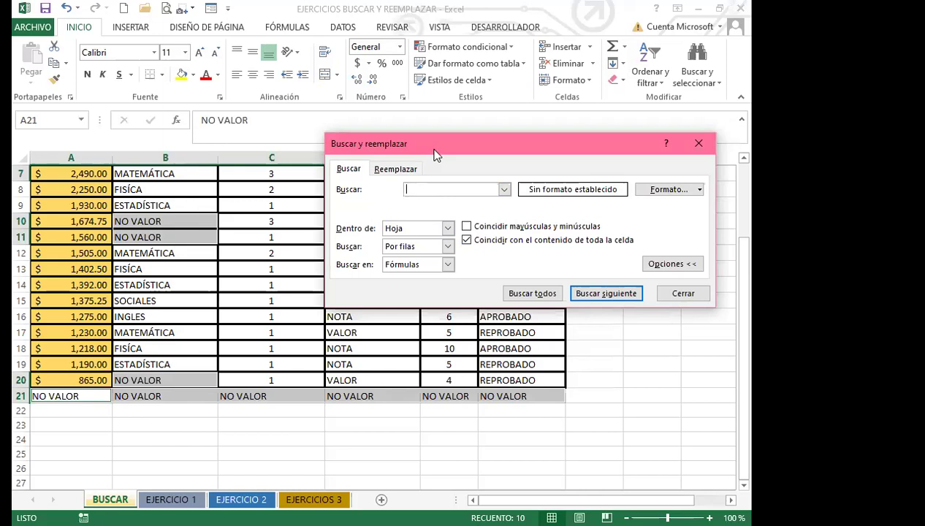
click(392, 169)
drag(459, 208, 377, 208)
key(BackSpace)
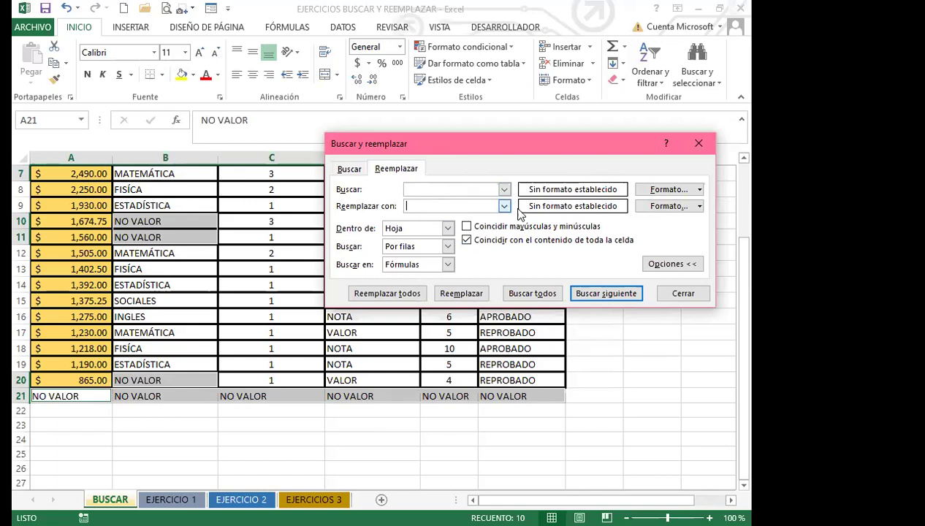
Set the replacement format to a light gold thin horizontal stripe pattern fill and try replacing all with an empty search term.
click(699, 206)
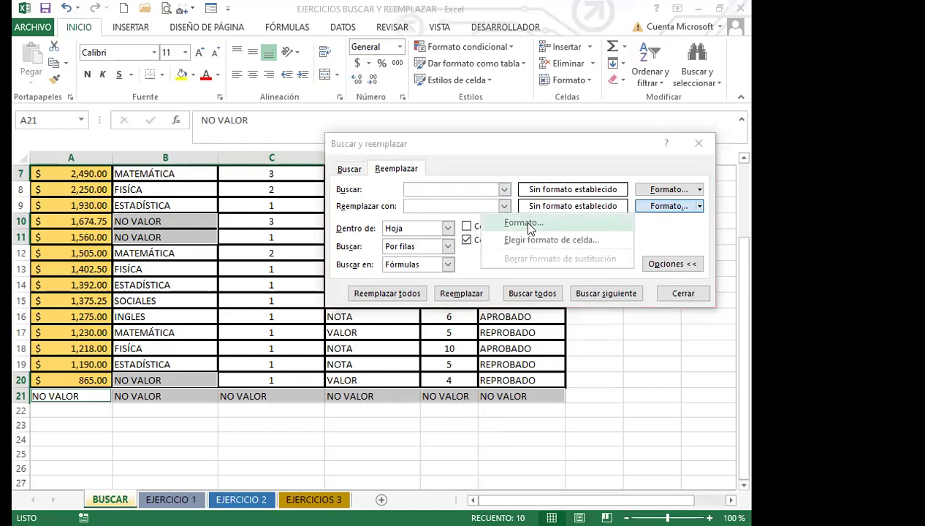
click(530, 224)
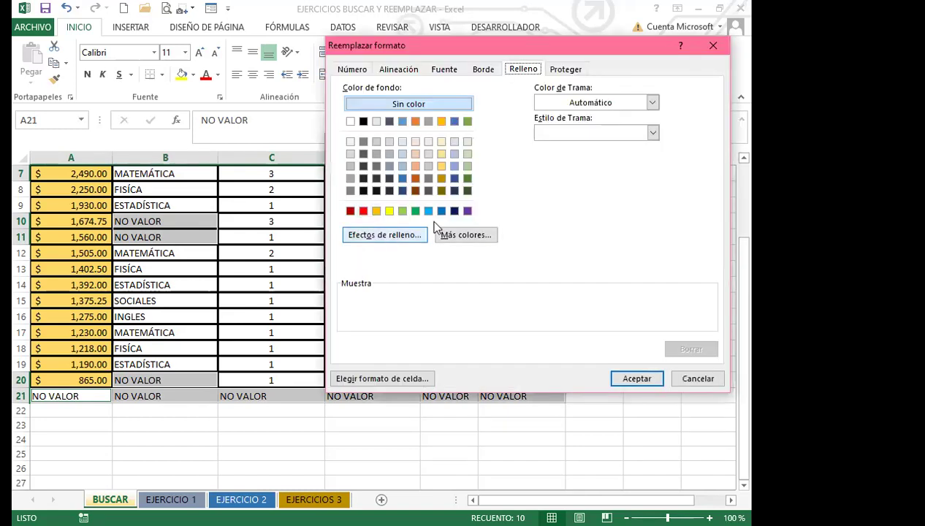
click(618, 106)
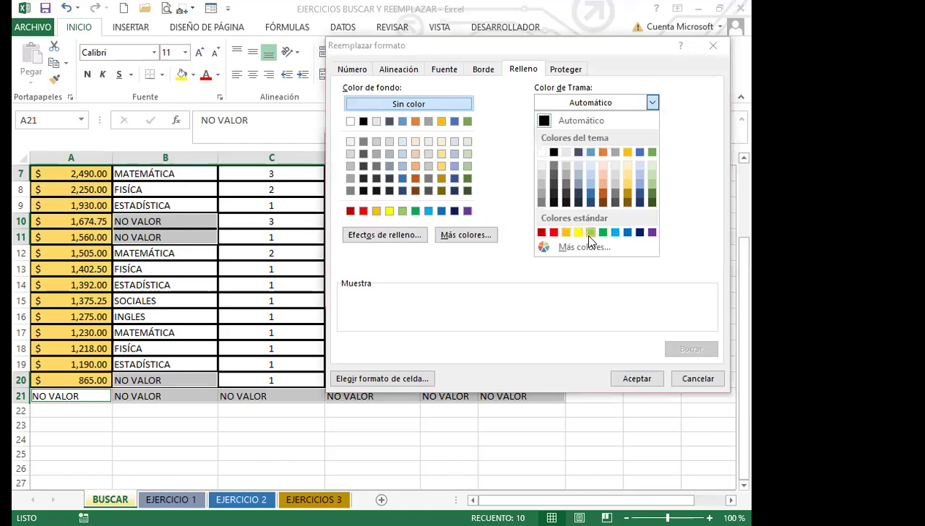
click(623, 179)
click(653, 132)
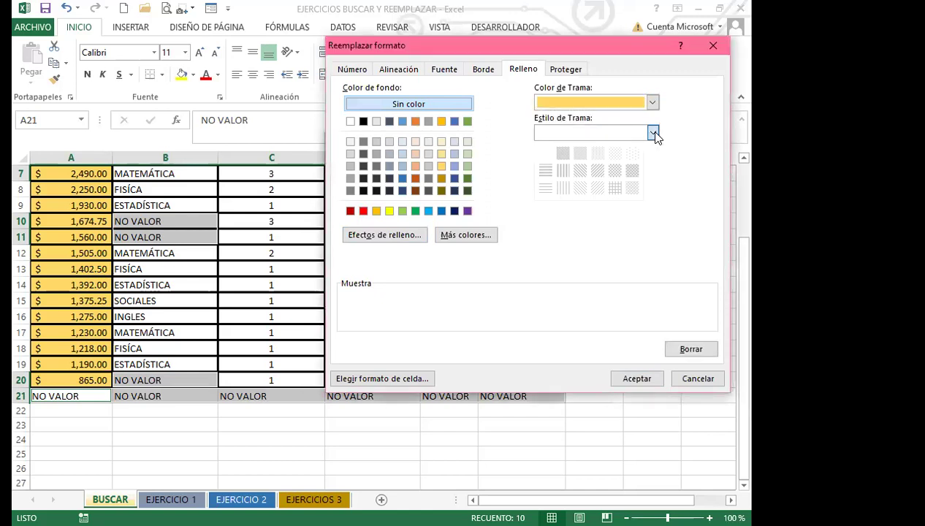
click(545, 188)
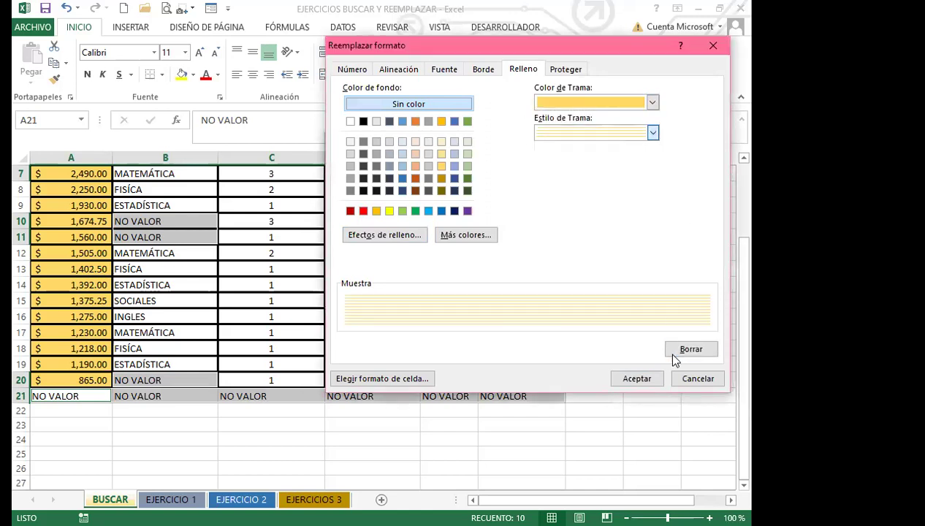
click(637, 381)
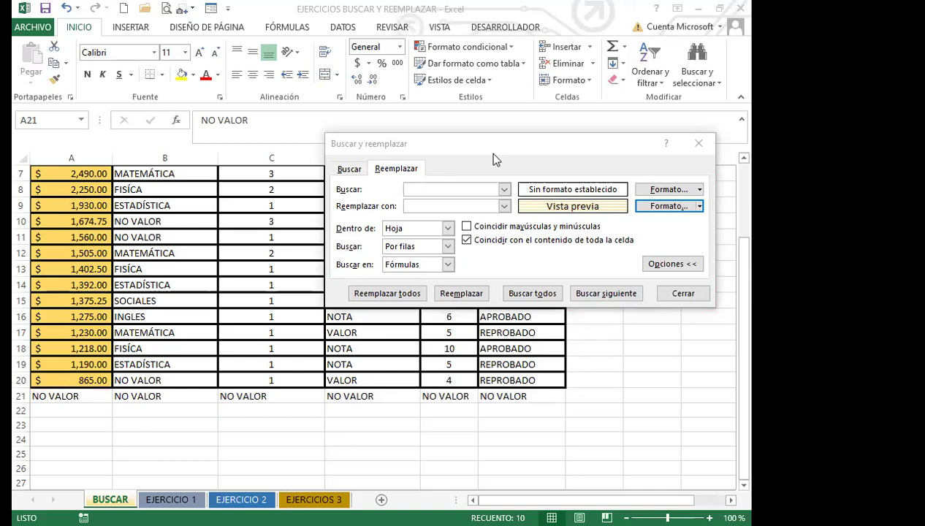
click(386, 297)
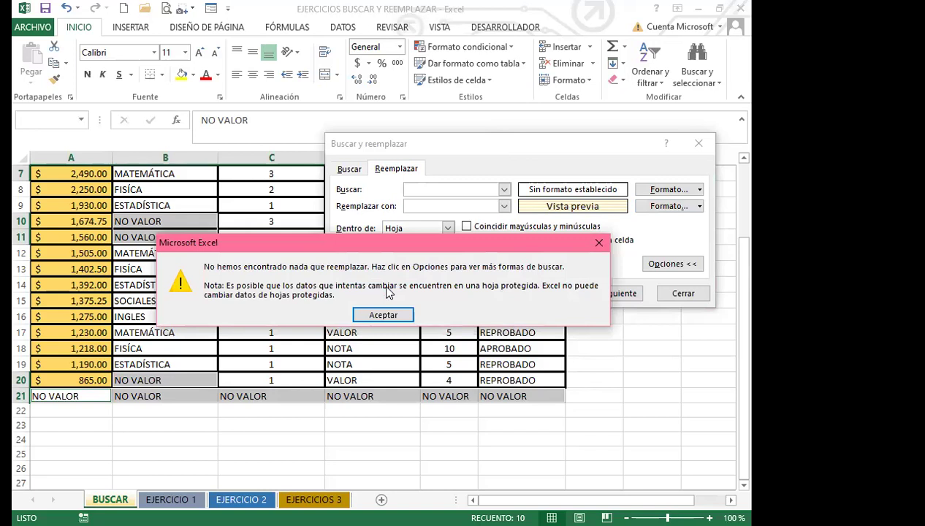
click(598, 245)
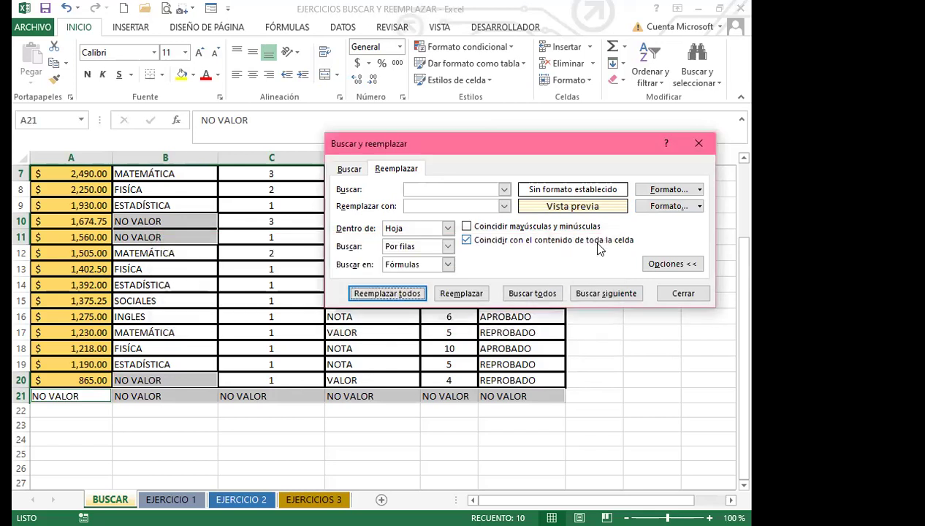
Set the search term to NO VALOR and find all matching cells on the sheet.
click(348, 169)
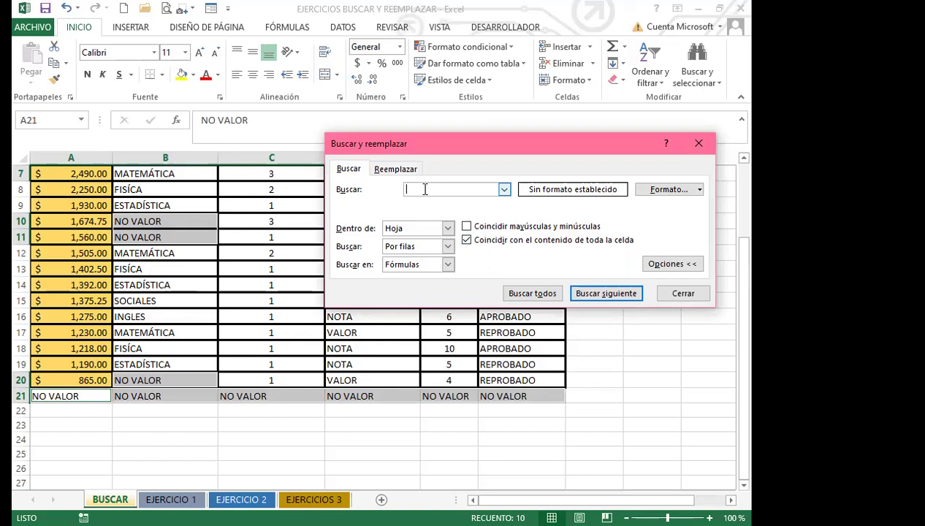
text(M)
key(BackSpace)
text(NO V)
key(BackSpace)
key(BackSpace)
text(VALOR)
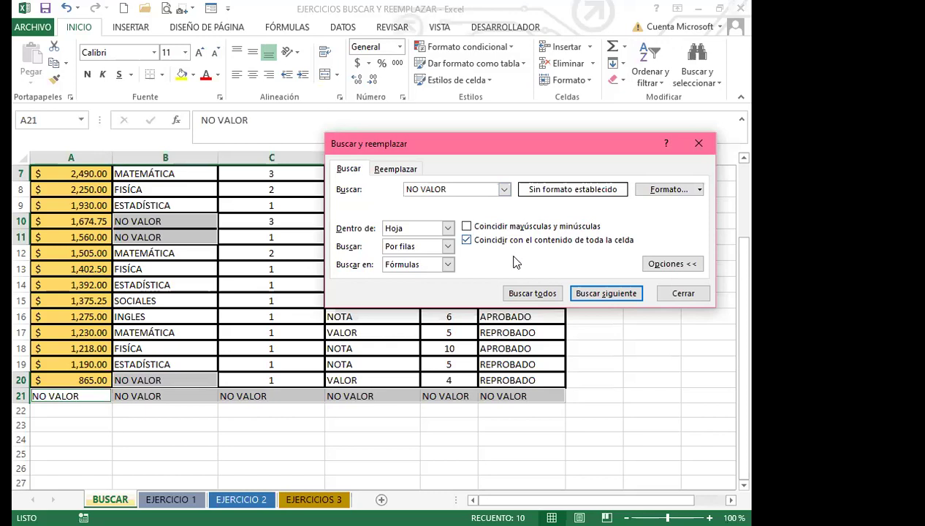
click(530, 293)
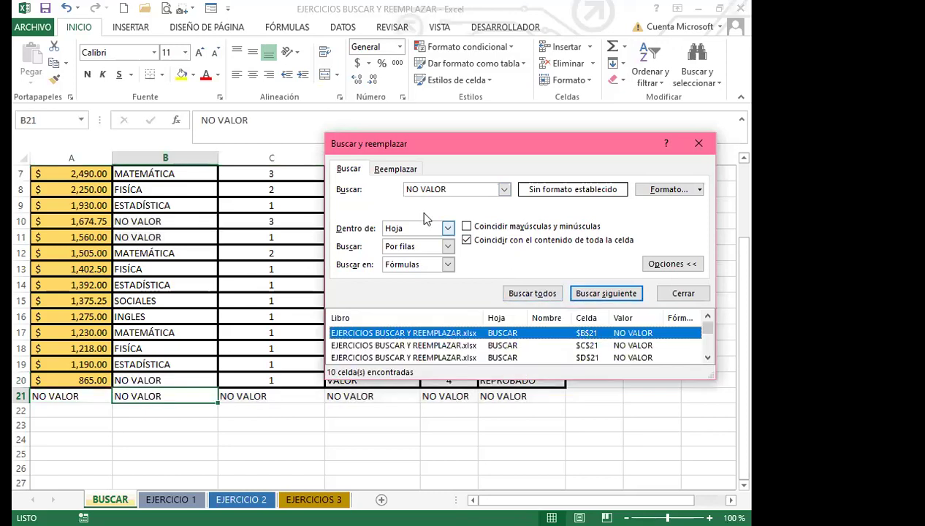
Apply the striped replacement format to all NO VALOR cells, leaving the replacement text empty, and close Find and Replace.
click(396, 169)
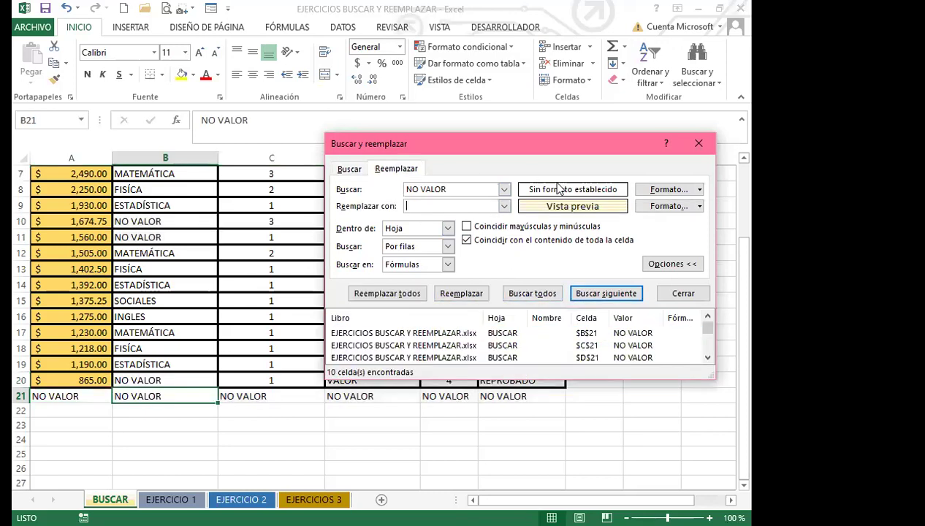
click(394, 296)
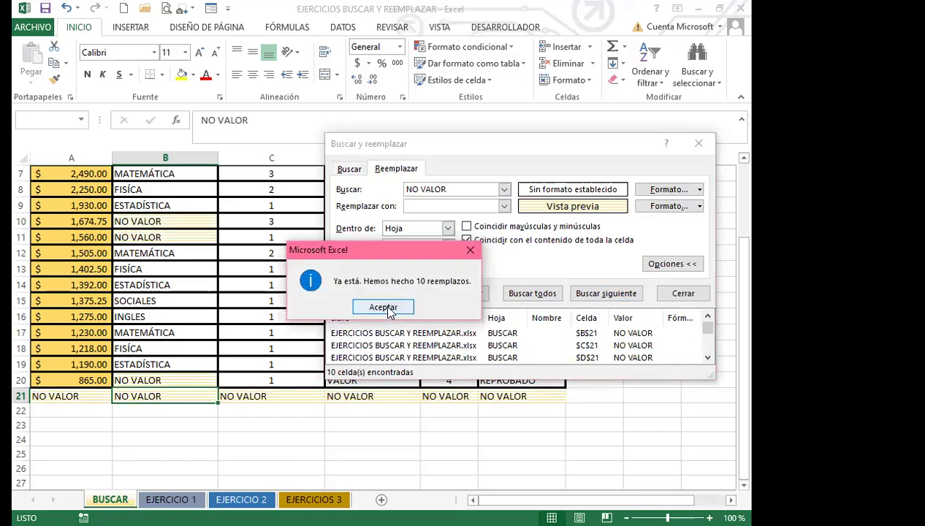
click(388, 309)
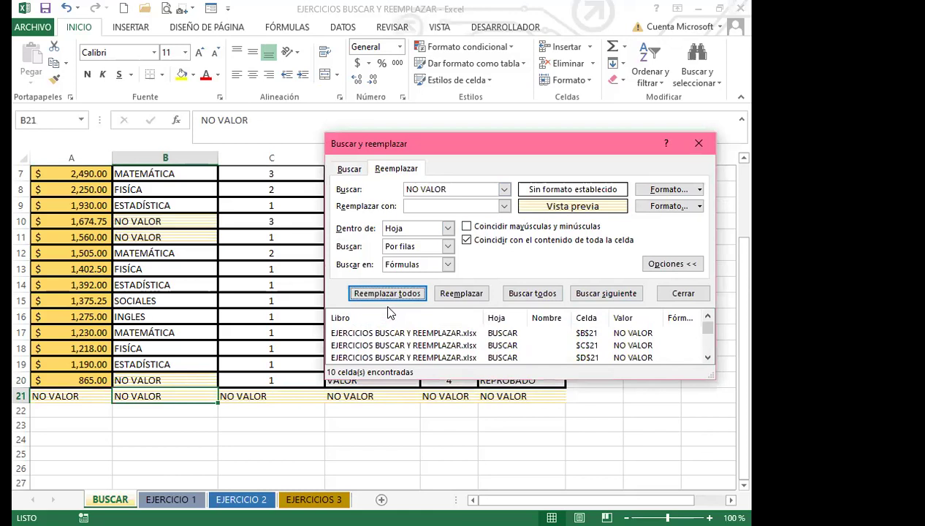
click(700, 145)
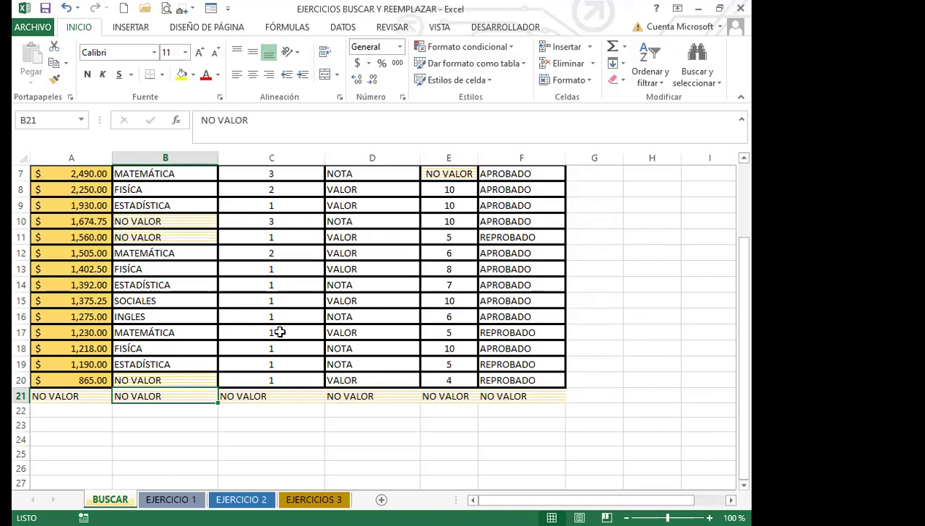
scroll(280, 332, up, 2)
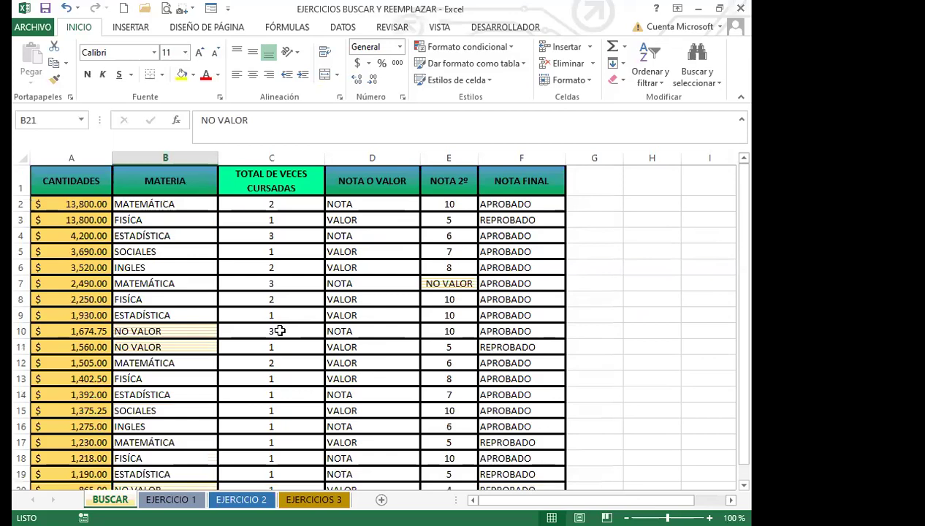
scroll(280, 331, down, 1)
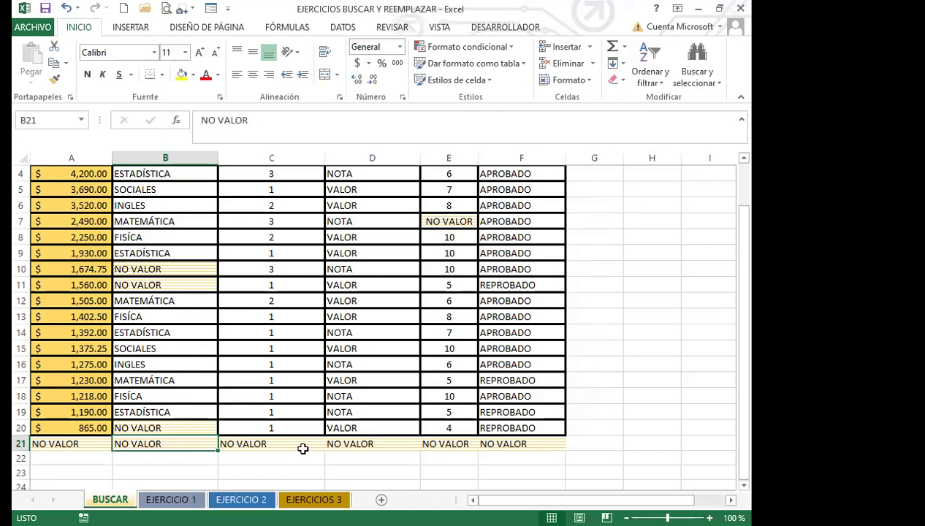
key(ctrl+b)
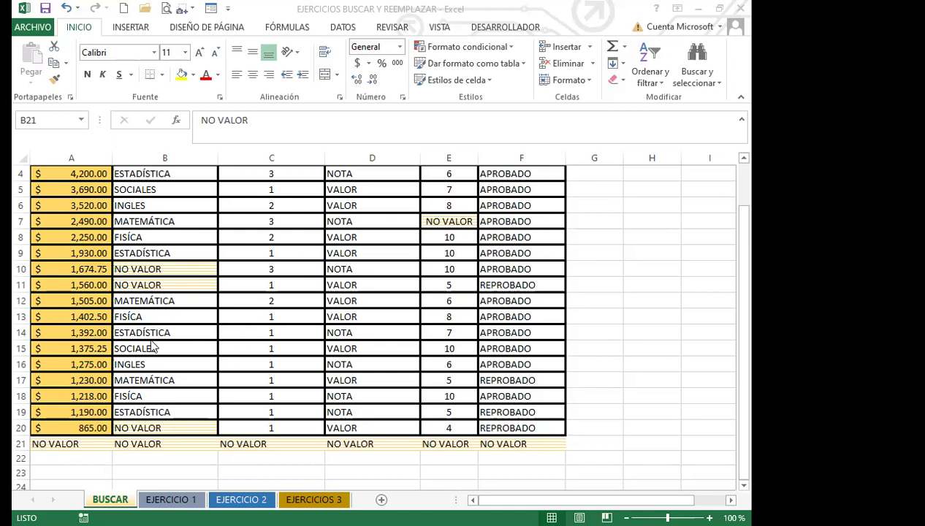
click(186, 284)
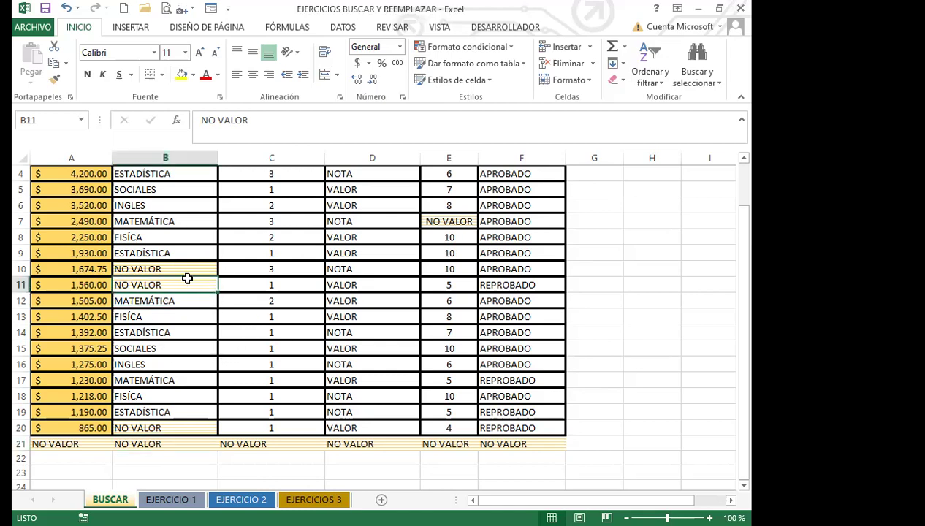
scroll(187, 279, up, 1)
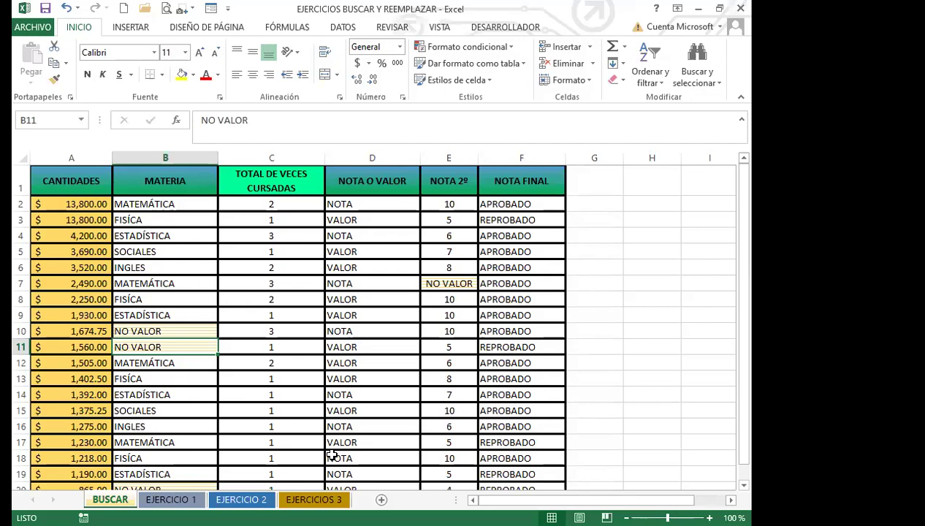
key(ctrl+b)
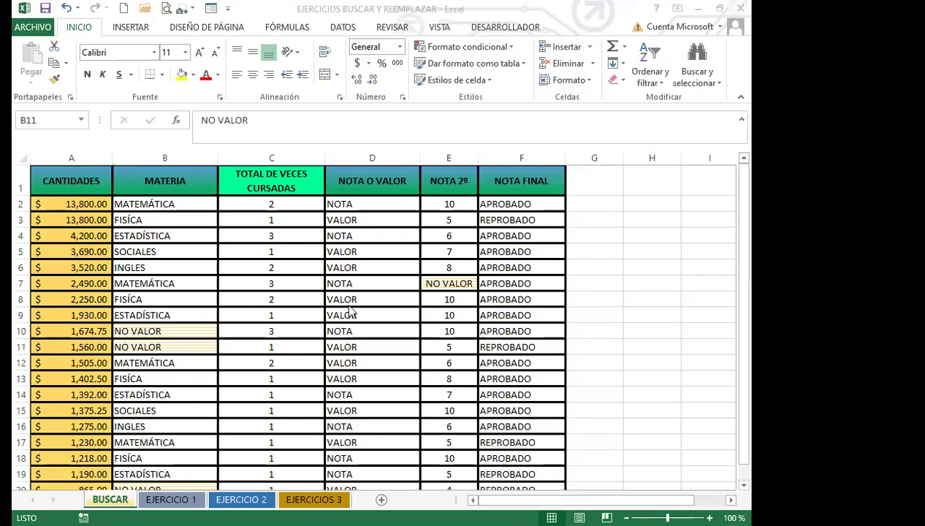
key(Escape)
click(358, 348)
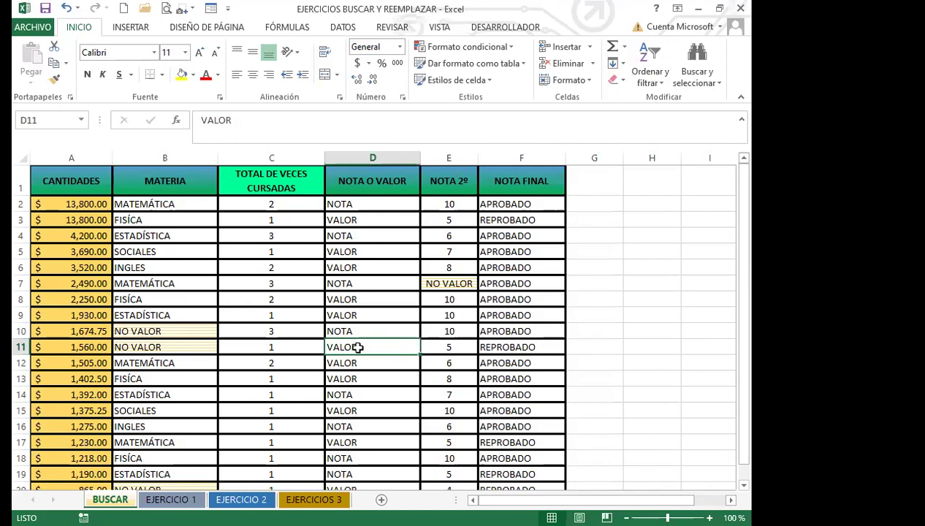
Open Find and Replace and try finding all cells on the sheet that contain APROBADO, looking in formulas.
key(ctrl+b)
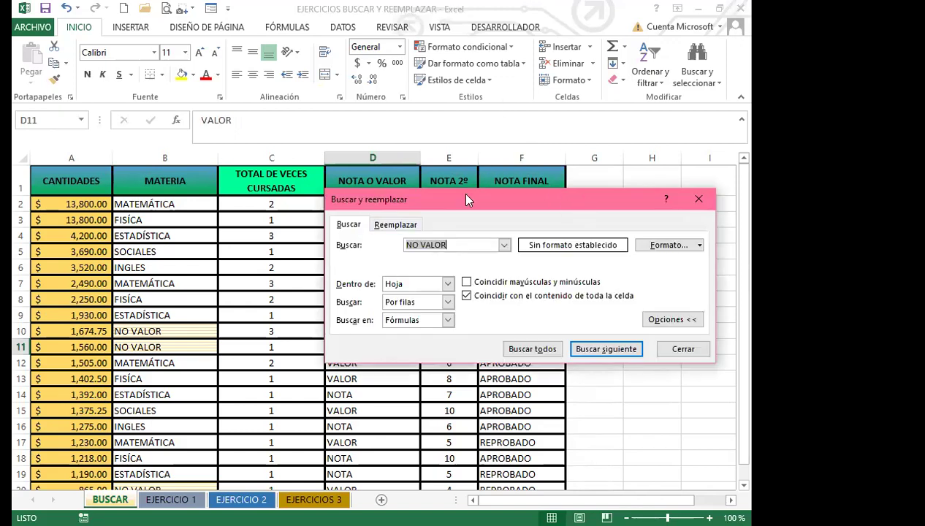
drag(468, 201, 226, 161)
text(APROBADO)
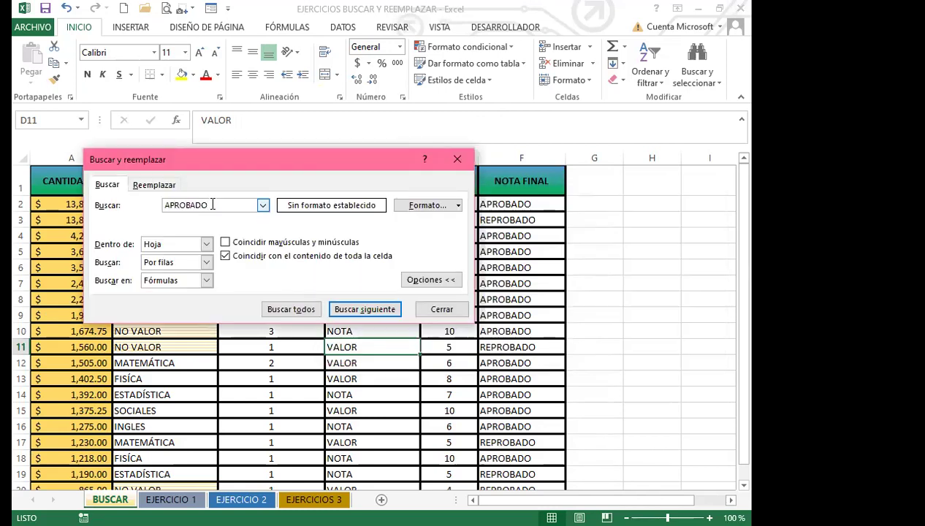
click(302, 311)
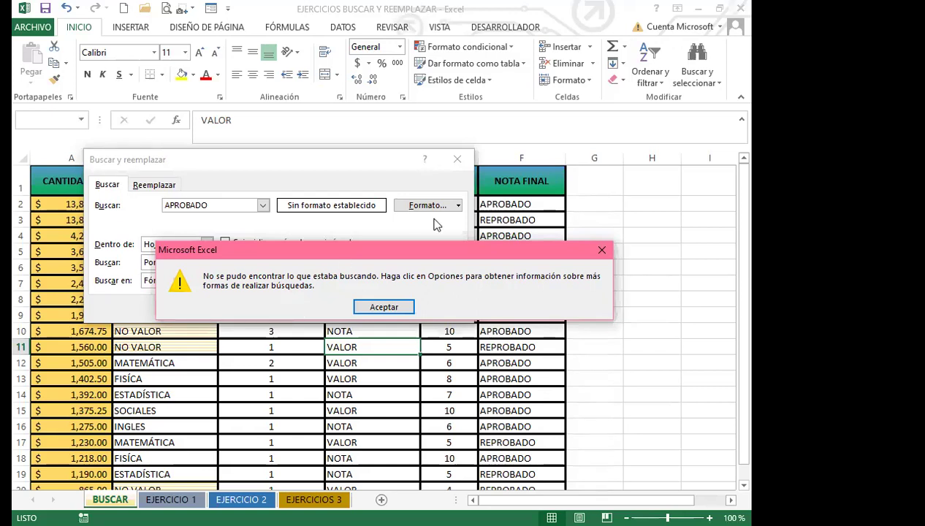
key(Return)
Set the search order to by columns and retry finding all APROBADO cells.
click(206, 262)
click(169, 286)
click(289, 309)
click(600, 251)
Turn on case matching, retry finding all APROBADO cells and close Find and Replace.
click(226, 243)
click(286, 312)
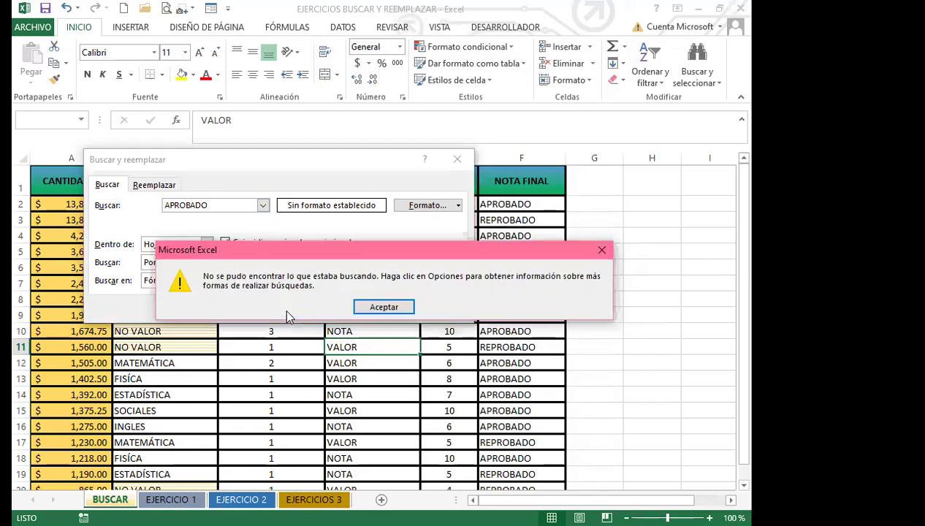
click(602, 248)
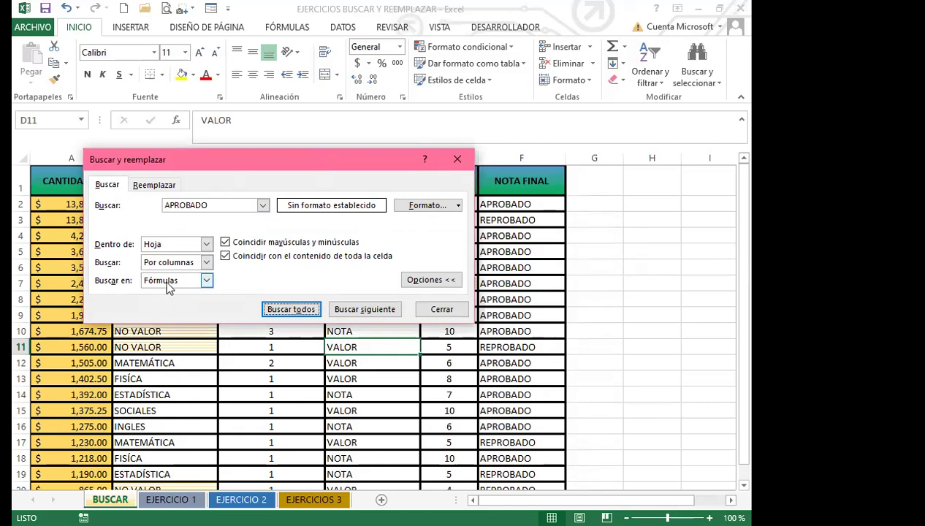
click(288, 311)
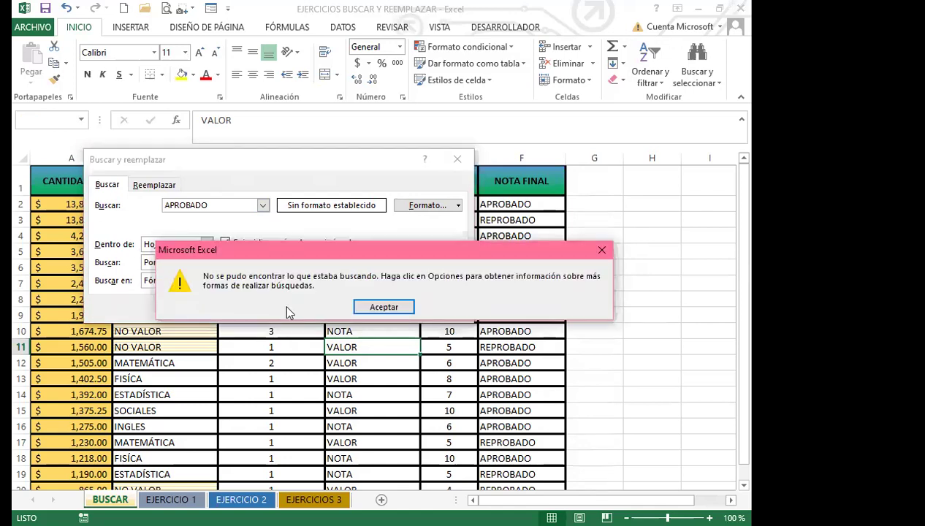
click(605, 250)
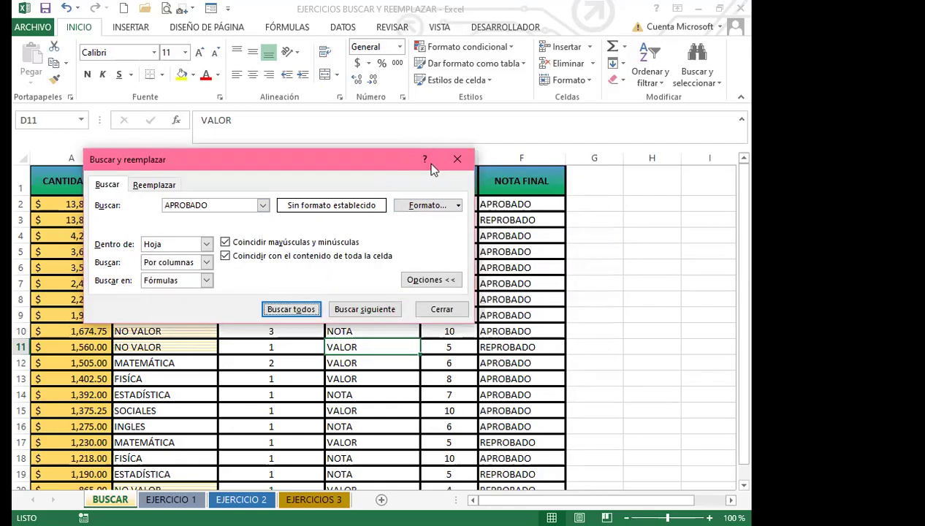
click(456, 160)
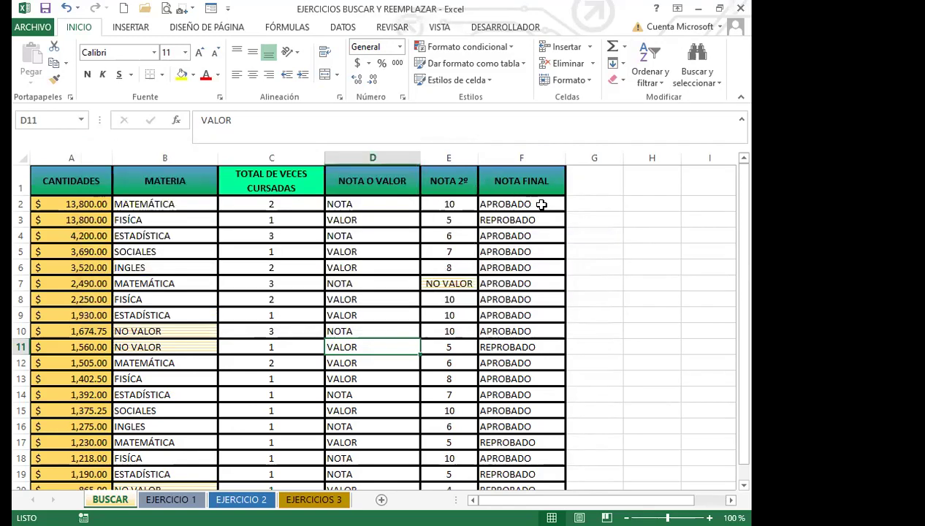
Inspect the formula in cell F2 and repeat the find-all search for APROBADO with the same options.
click(541, 205)
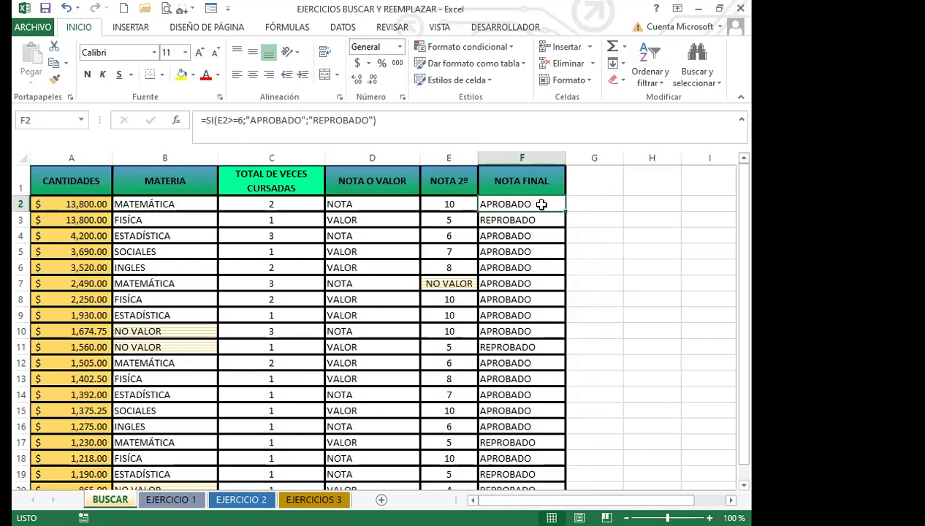
click(319, 265)
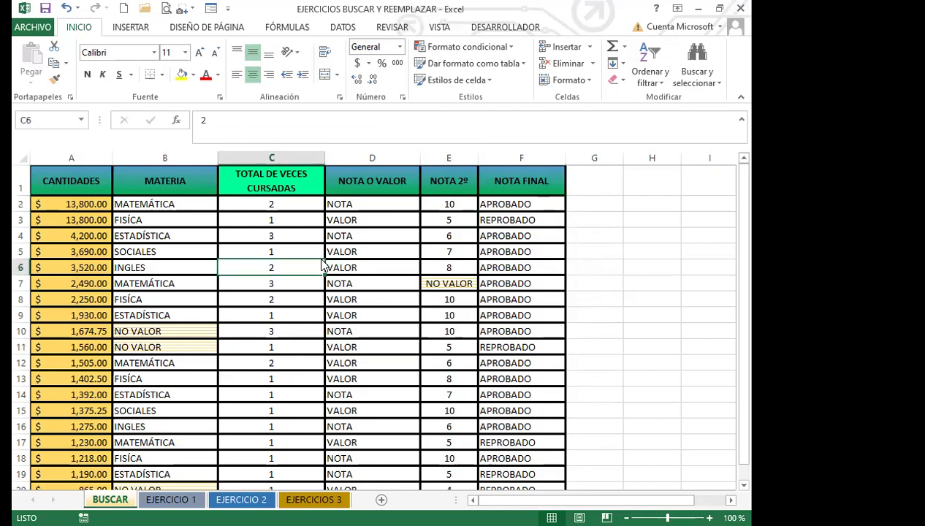
key(ctrl+b)
click(299, 329)
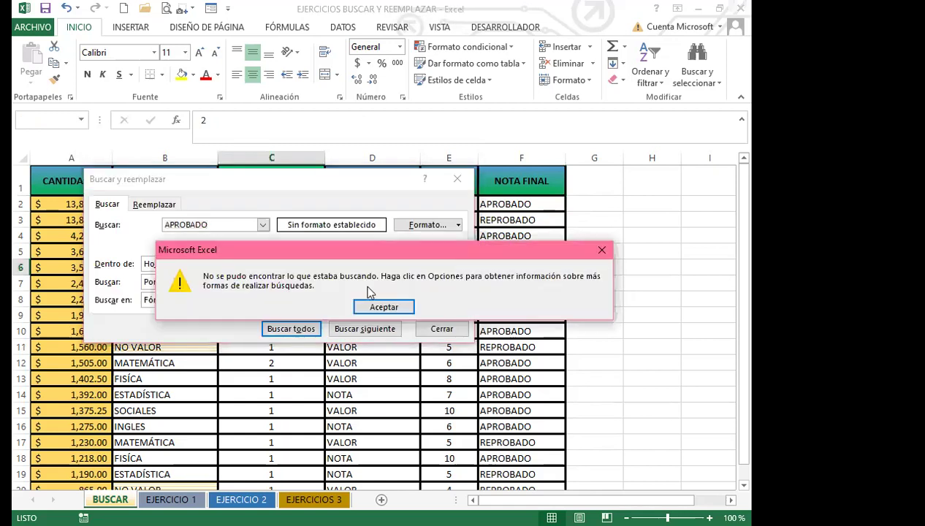
click(601, 250)
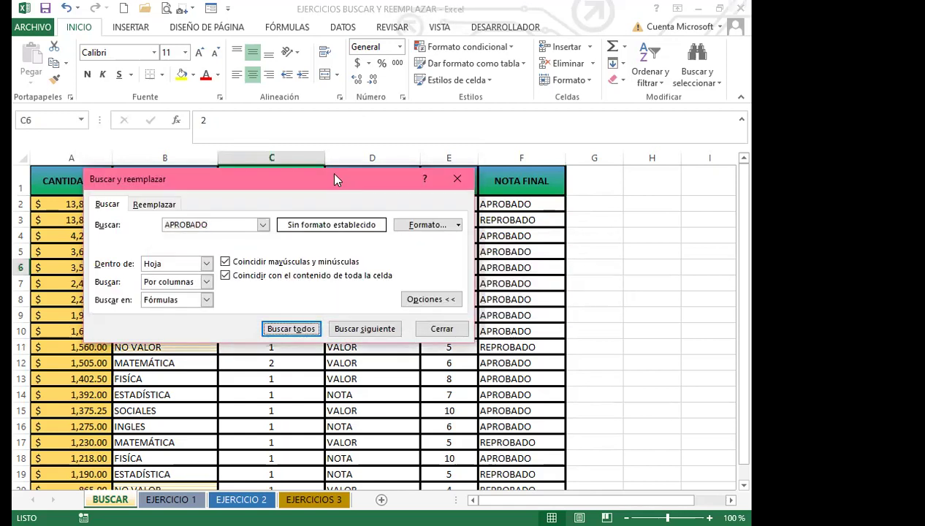
Set the search to look in Valores instead of Fórmulas and find all APROBADO cells.
drag(335, 180, 313, 135)
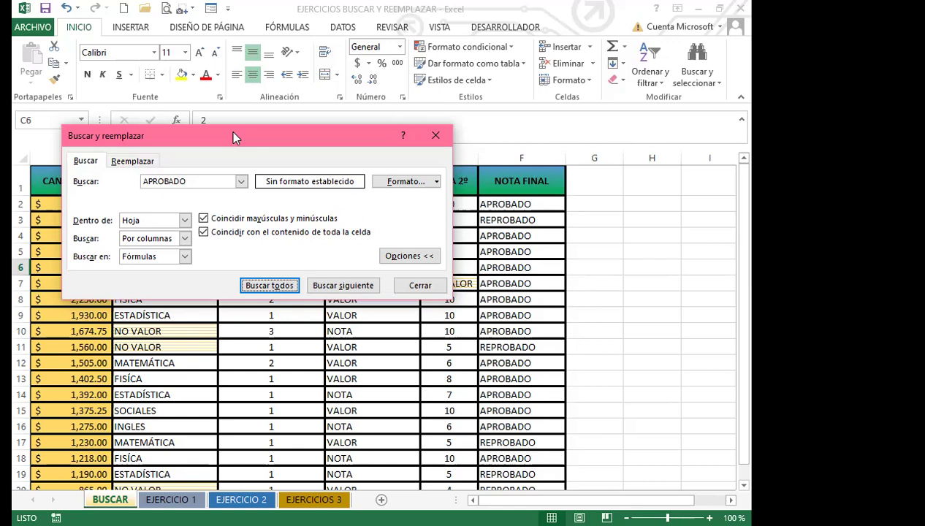
click(185, 257)
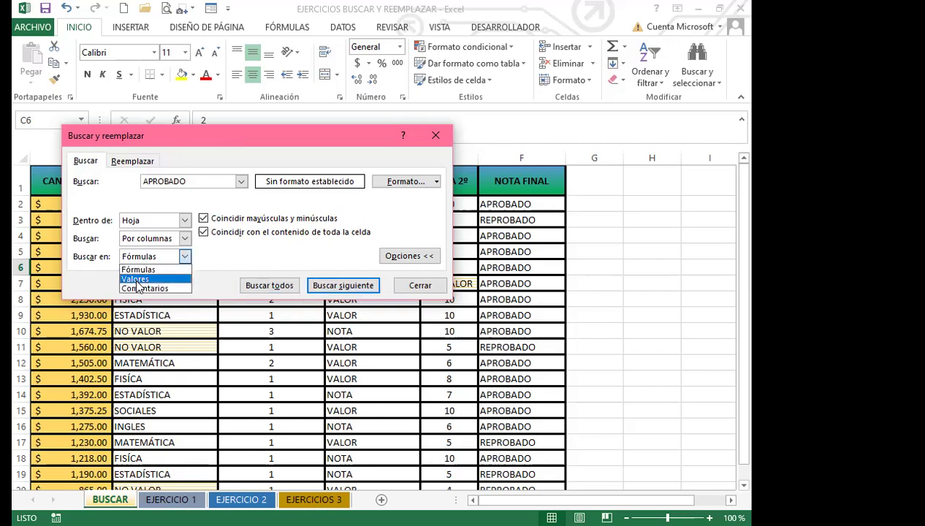
click(138, 279)
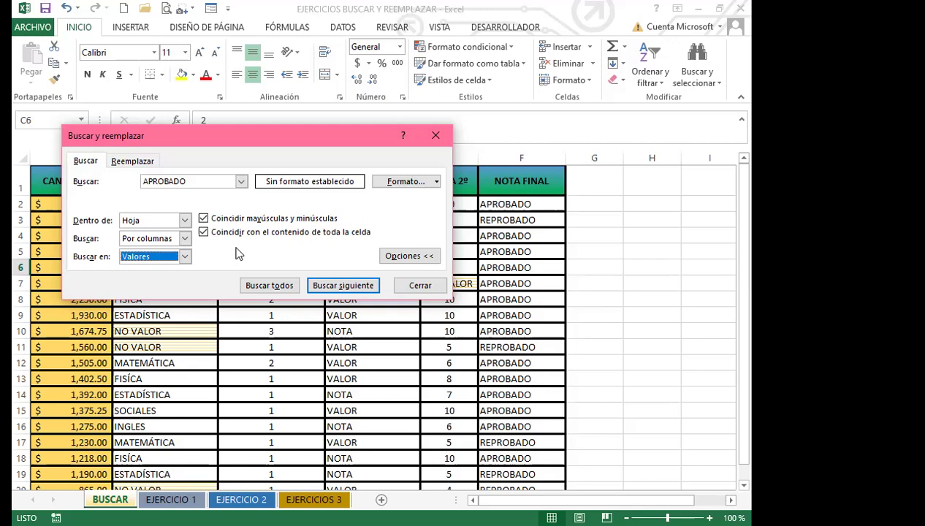
click(260, 284)
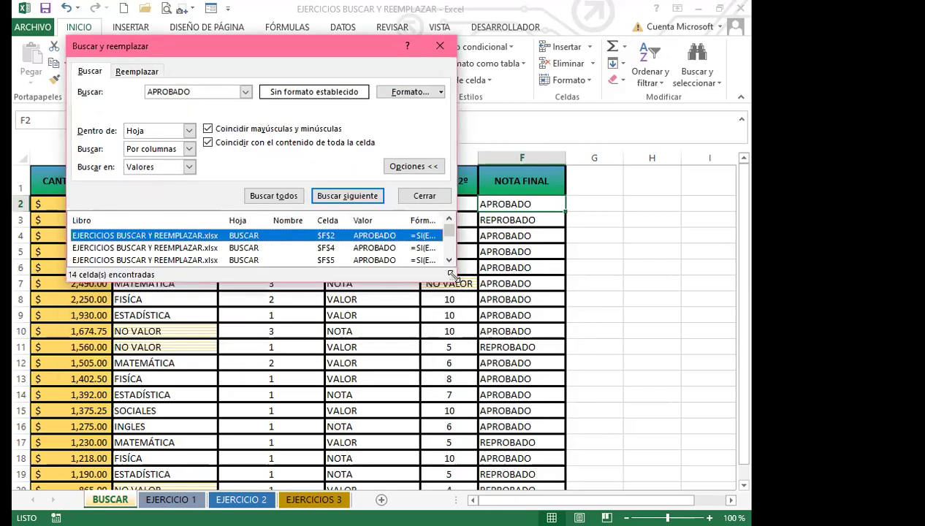
Enlarge the results list to show the full formulas, select all found APROBADO cells and close Find and Replace.
drag(451, 275, 440, 447)
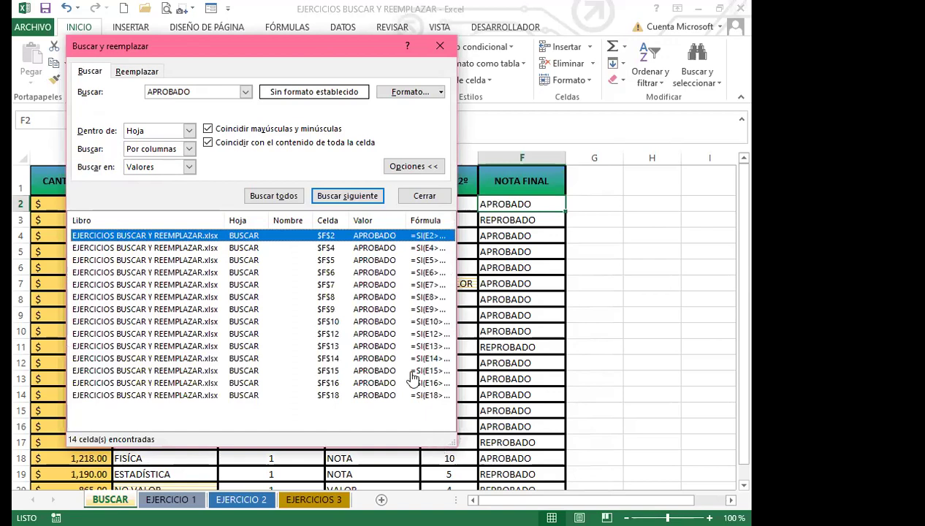
click(451, 272)
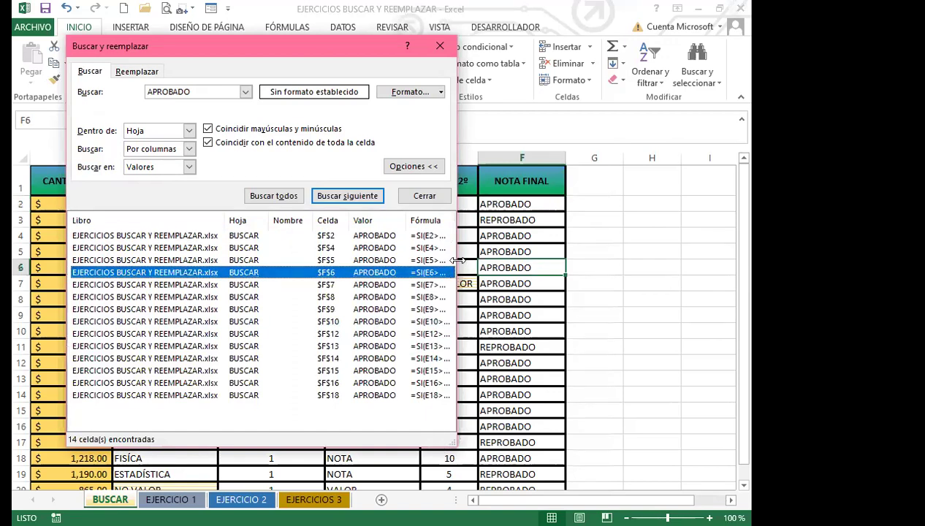
drag(458, 260, 634, 260)
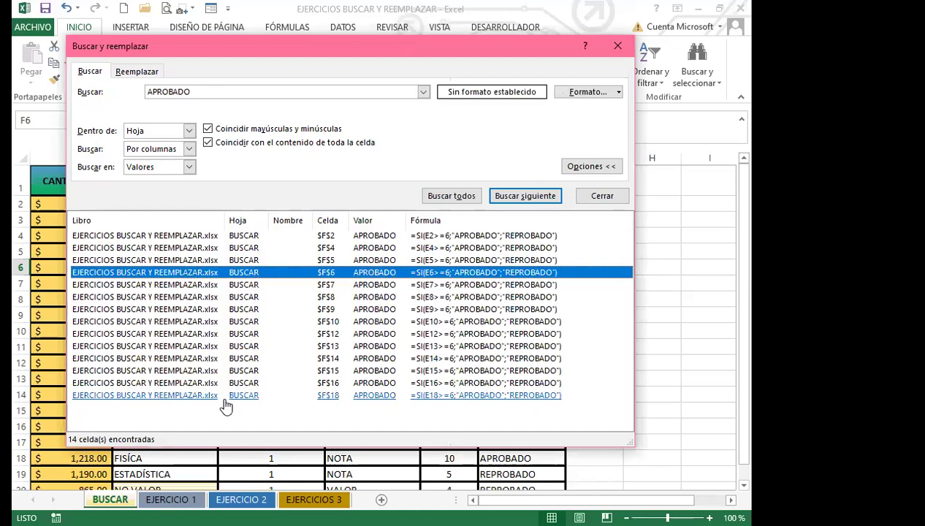
key(ctrl+a)
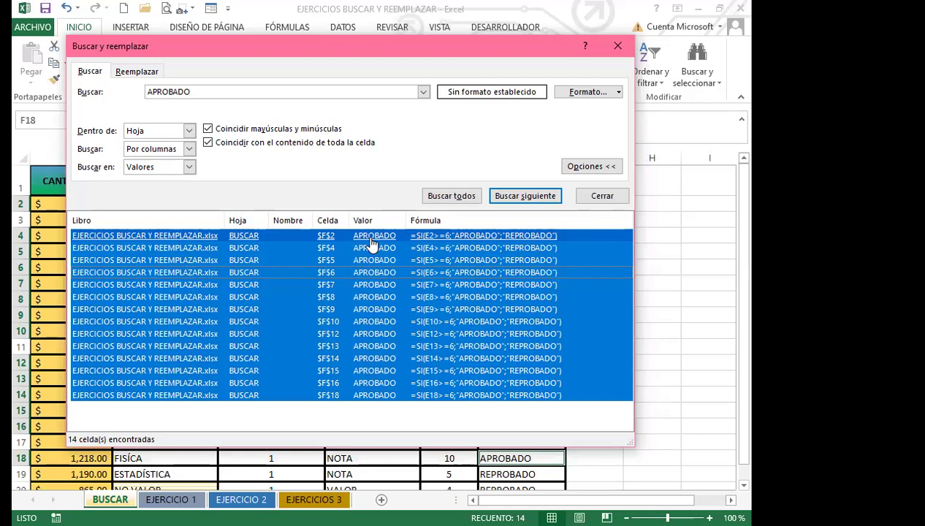
click(618, 47)
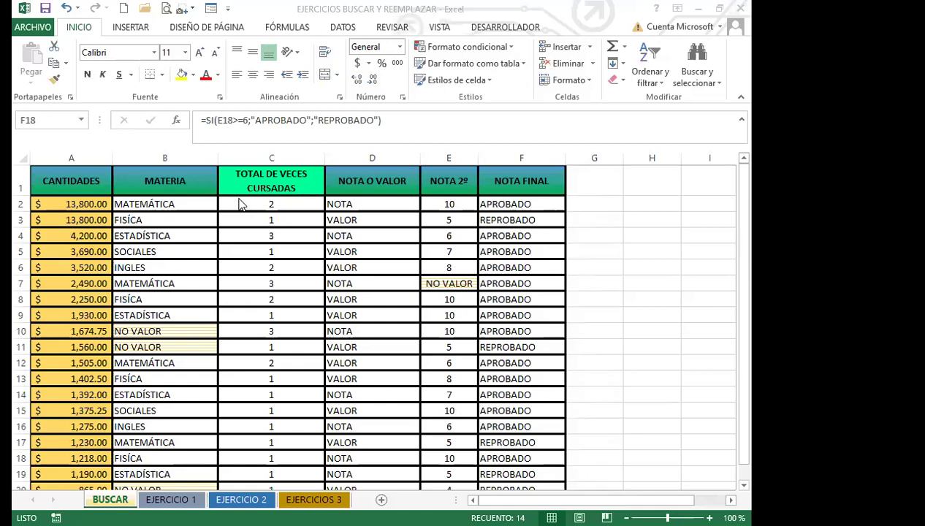
Examine the SI formula in cell F2 in edit mode and leave it without editing.
click(533, 206)
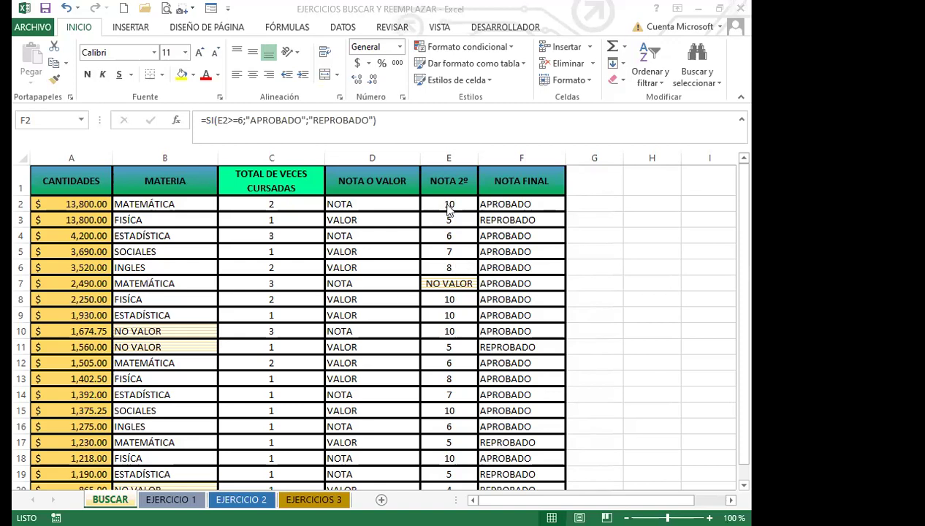
key(F2)
key(Escape)
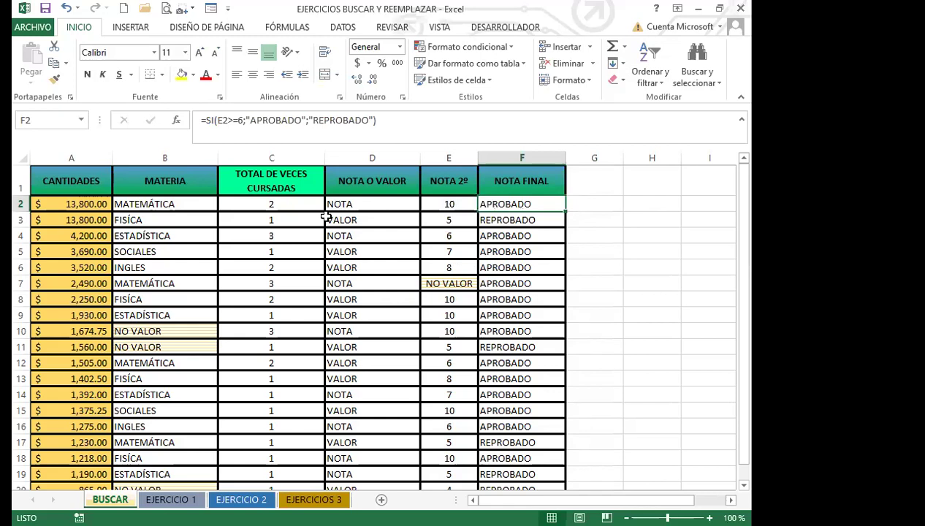
click(343, 218)
click(268, 220)
click(170, 232)
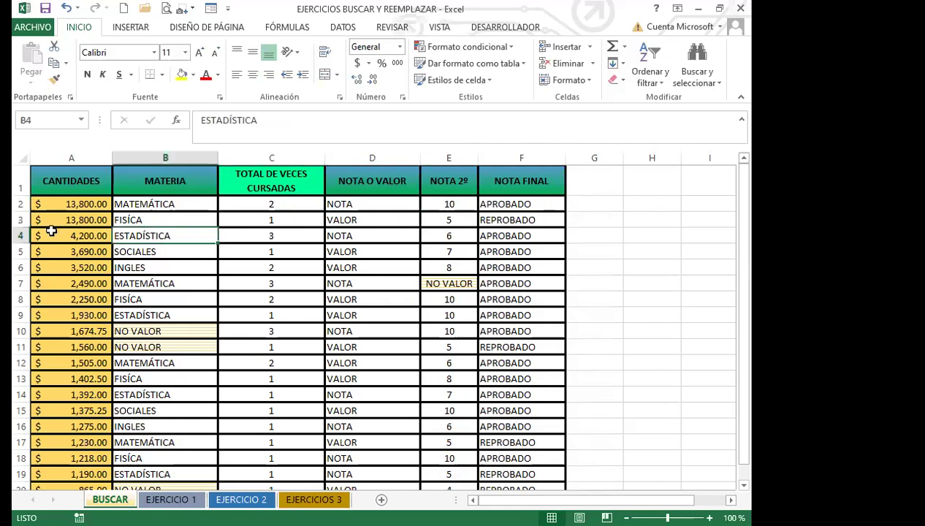
click(67, 236)
click(188, 233)
click(240, 338)
click(182, 329)
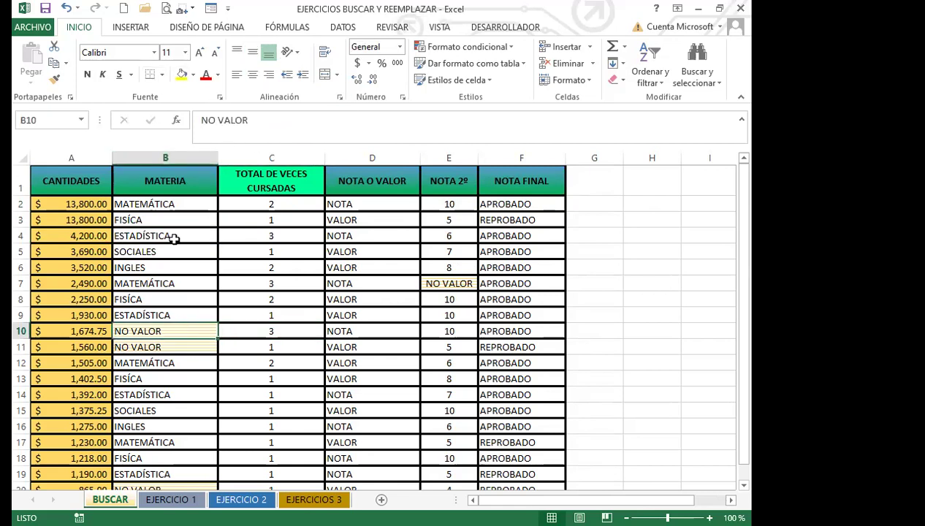
click(177, 183)
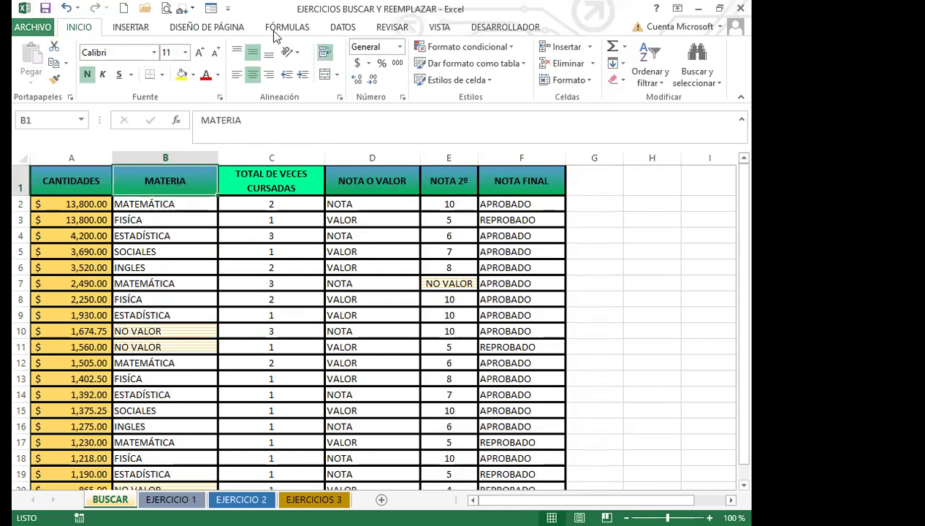
click(179, 271)
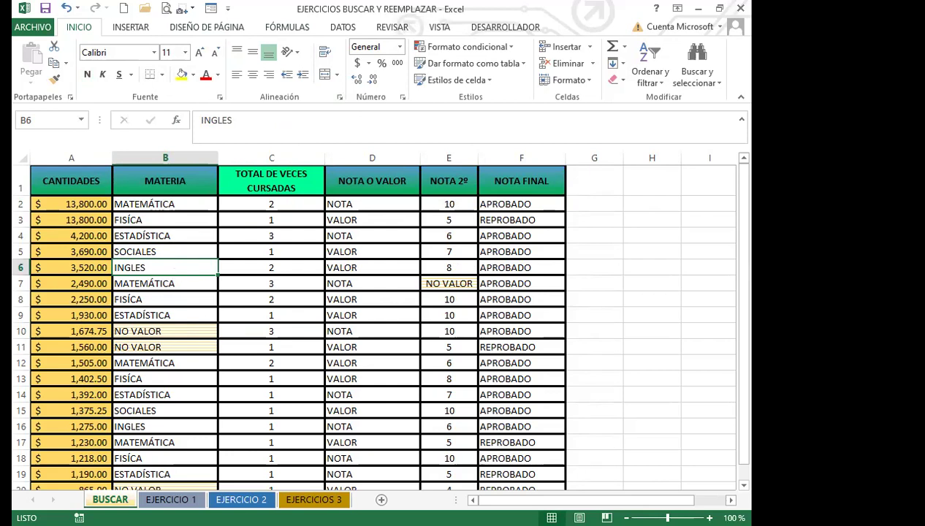
key(ctrl+b)
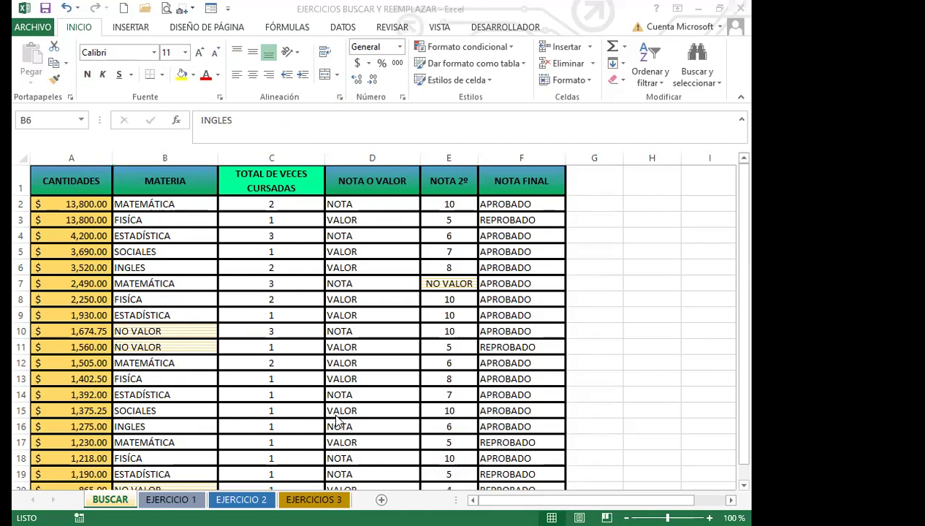
click(243, 343)
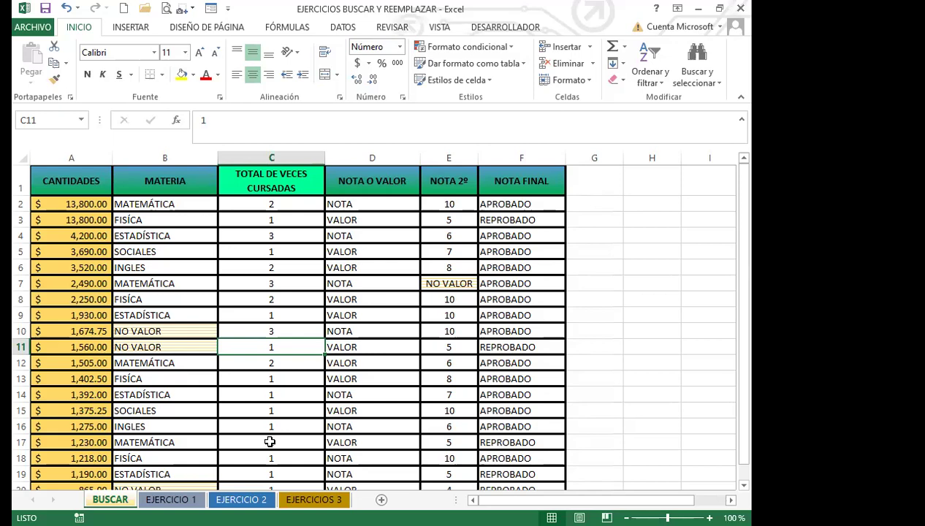
Look over the end of the BUSCAR table and the EJERCICIO 1, EJERCICIO 2 and EJERCICIOS 3 sheets, ending on EJERCICIO 1.
key(ctrl+b)
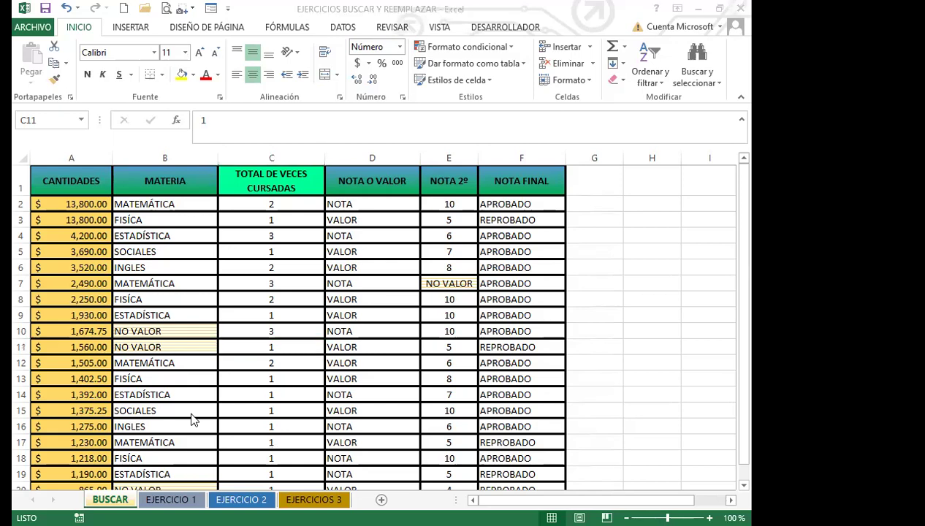
key(Escape)
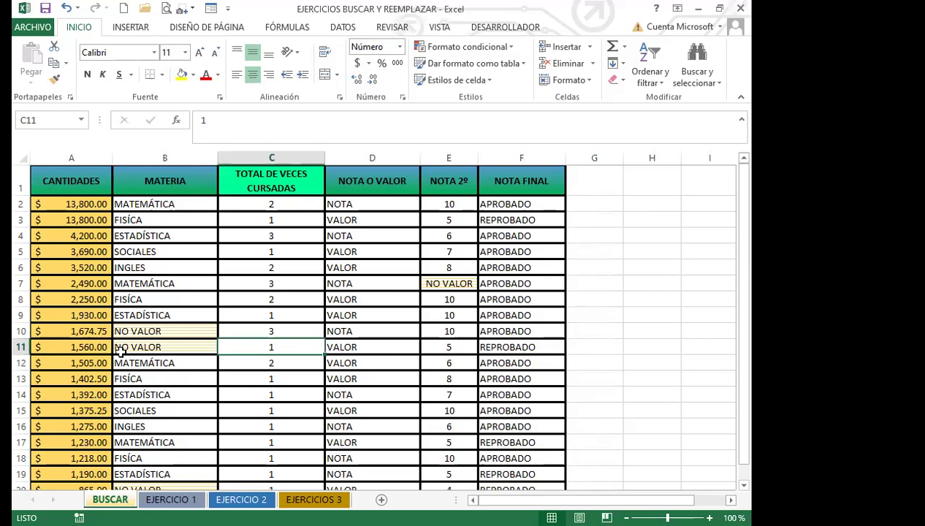
scroll(124, 351, down, 4)
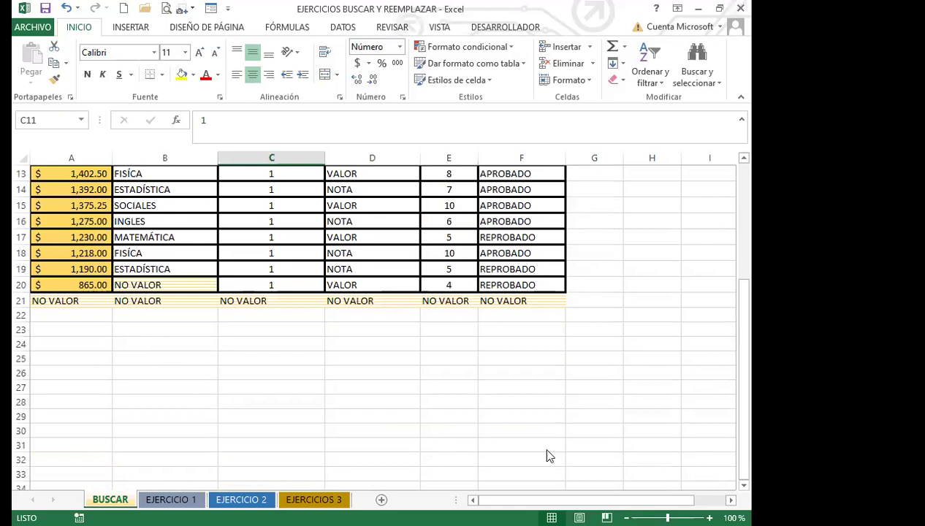
key(ctrl+Page_Down)
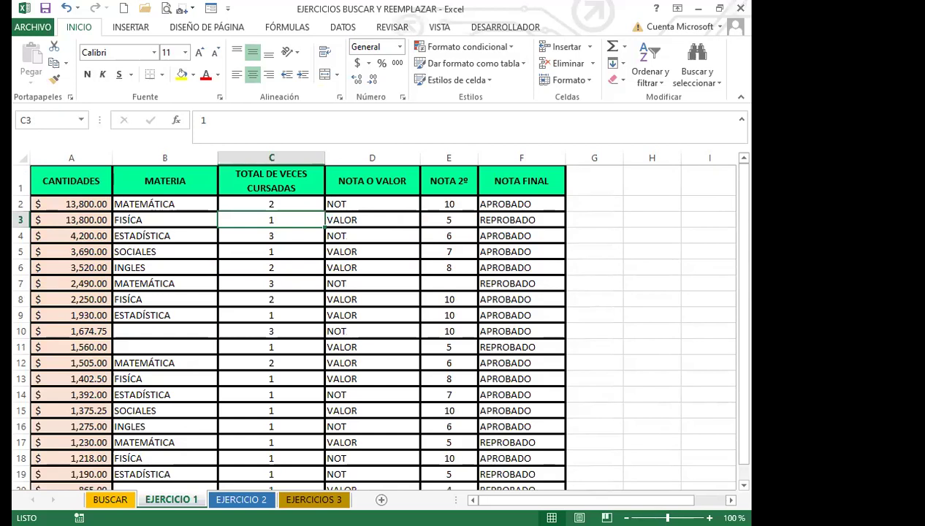
click(241, 499)
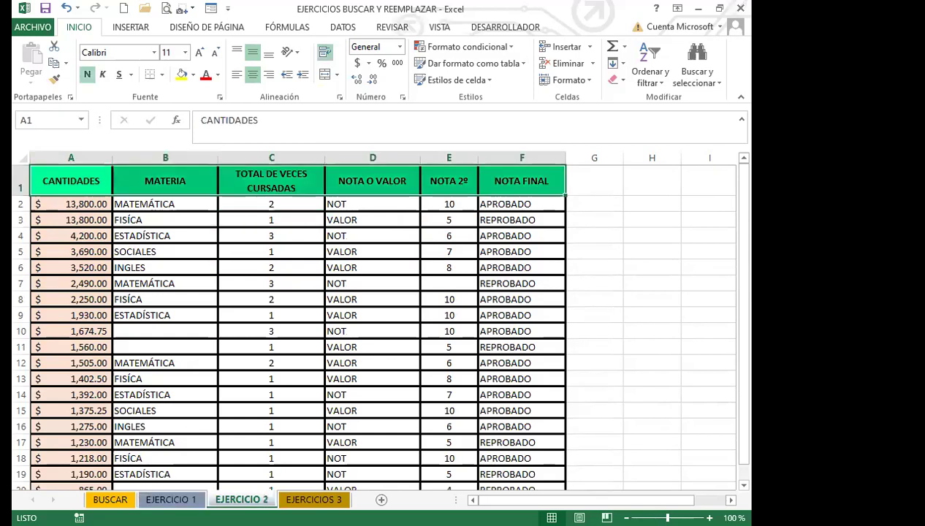
click(305, 499)
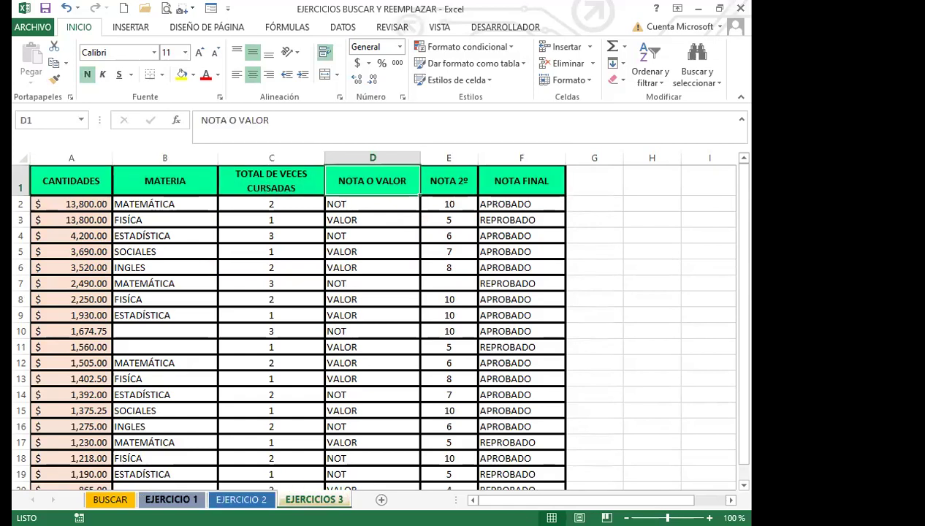
key(ctrl+Page_Up)
key(ctrl+Page_Up)
key(ctrl+Page_Down)
key(ctrl+Page_Up)
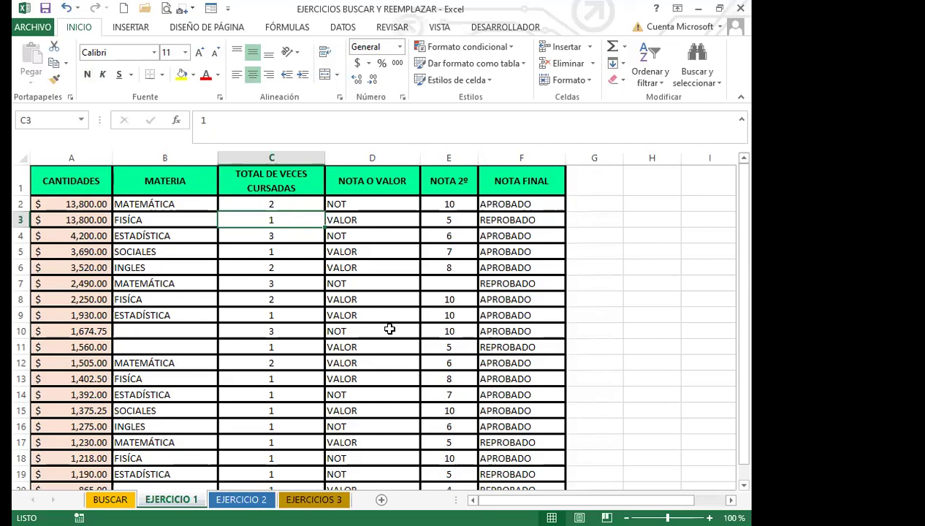
Set up a search for NOT across the whole workbook (Libro) in place of the previous search term.
key(ctrl+b)
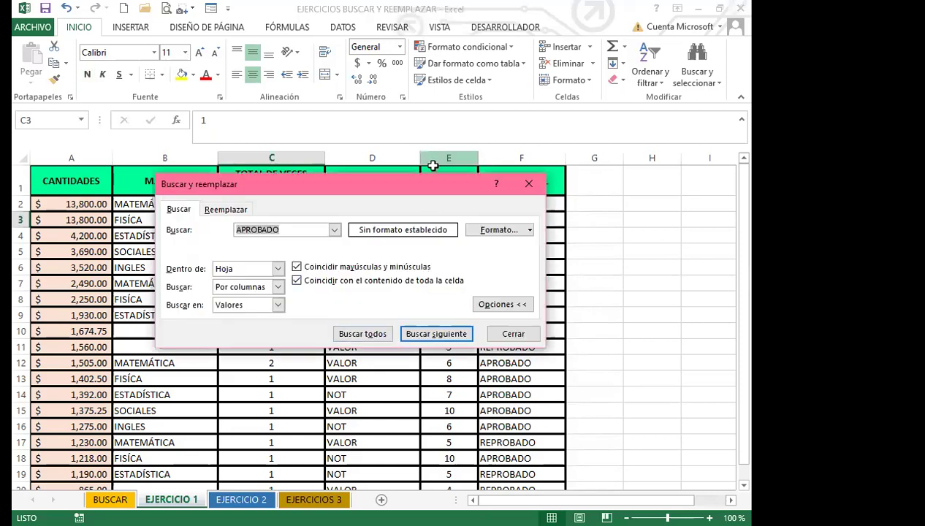
drag(410, 187, 666, 168)
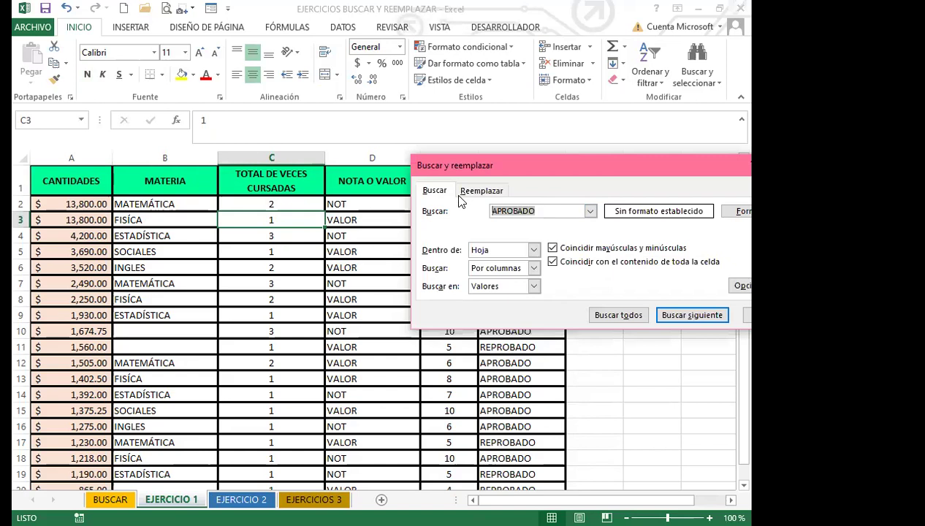
key(BackSpace)
click(431, 190)
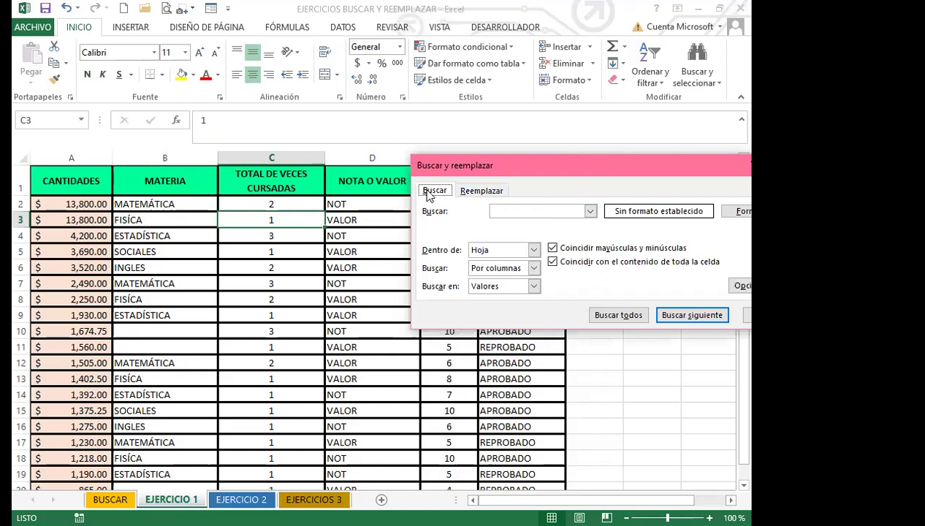
click(512, 212)
text(NOT)
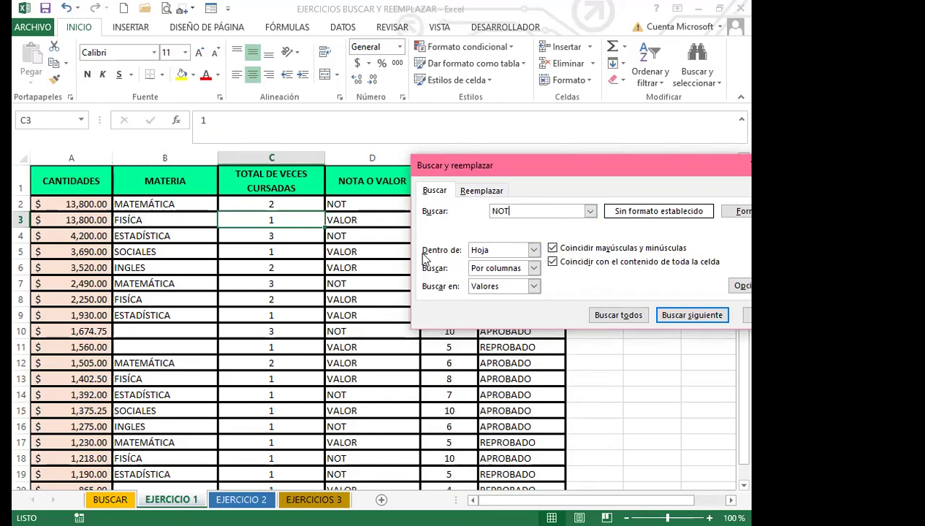
click(535, 251)
click(488, 270)
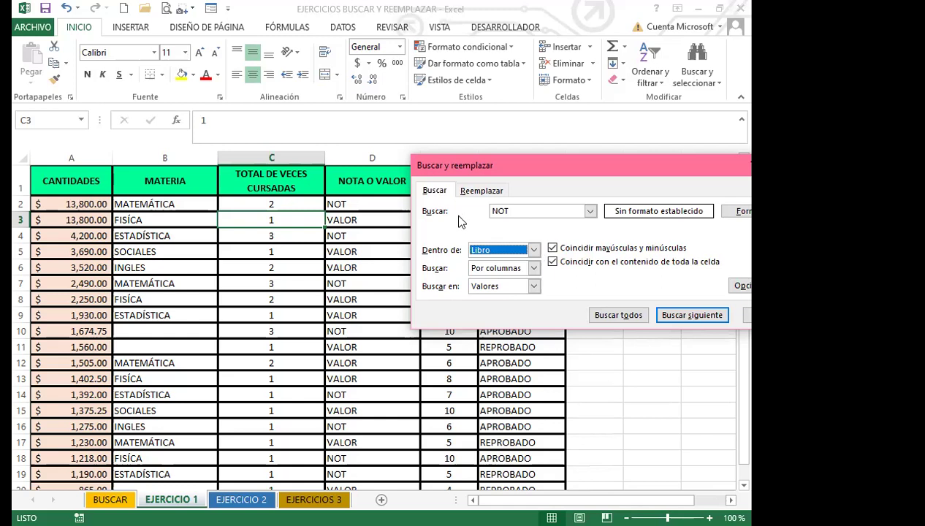
Set the search to look in Fórmulas and find all NOT cells in the workbook.
click(504, 291)
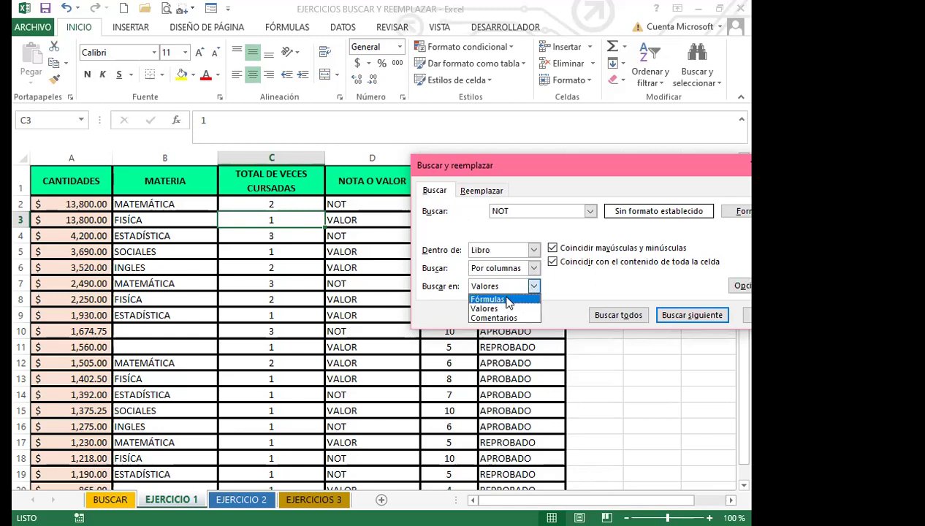
click(507, 300)
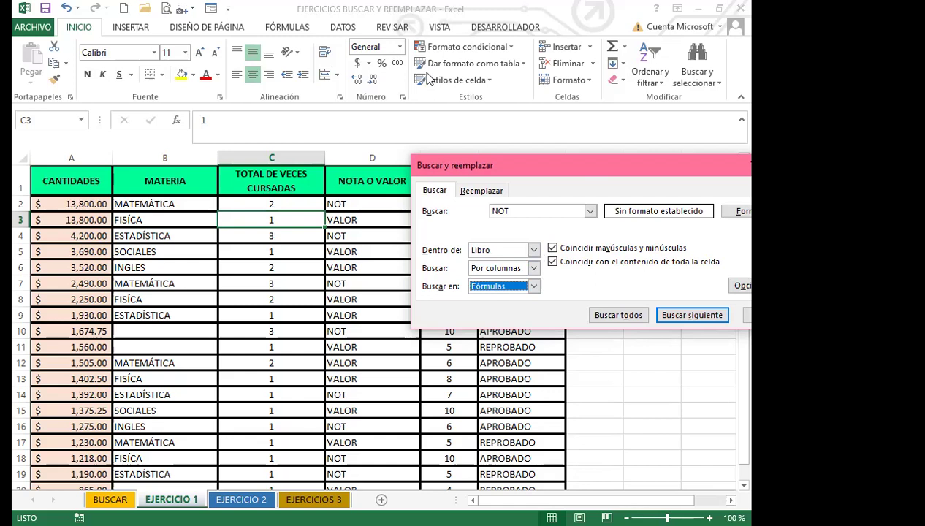
drag(555, 165, 537, 189)
click(601, 339)
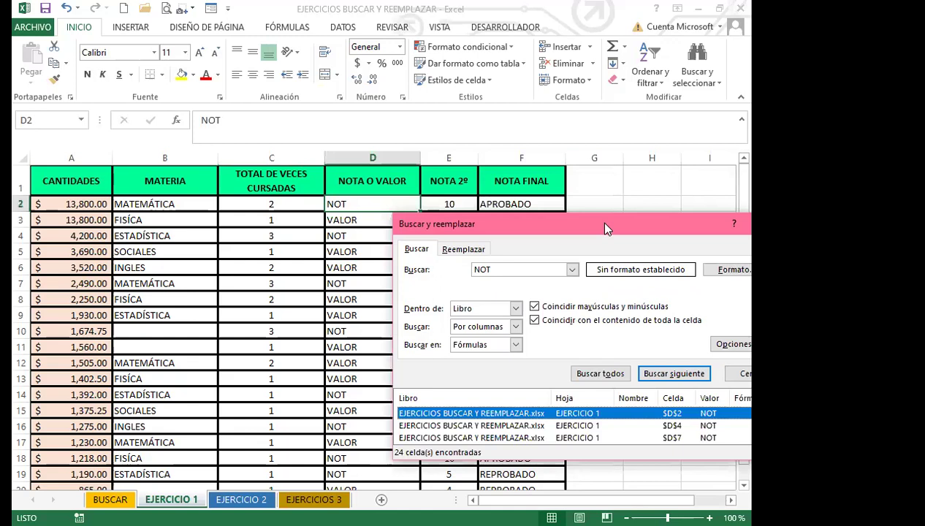
Enlarge the results list and review the NOT cells found on each exercise sheet.
drag(605, 229, 480, 105)
drag(652, 334, 672, 463)
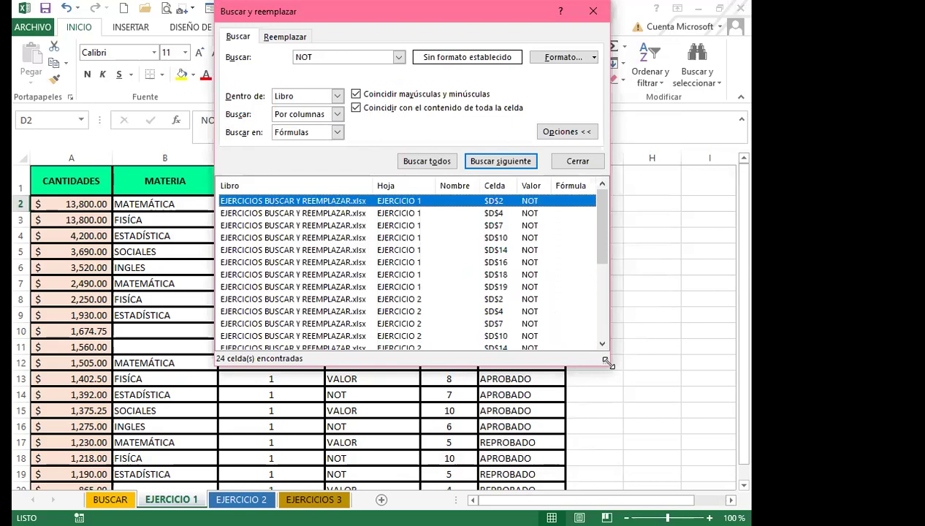
drag(609, 363, 640, 474)
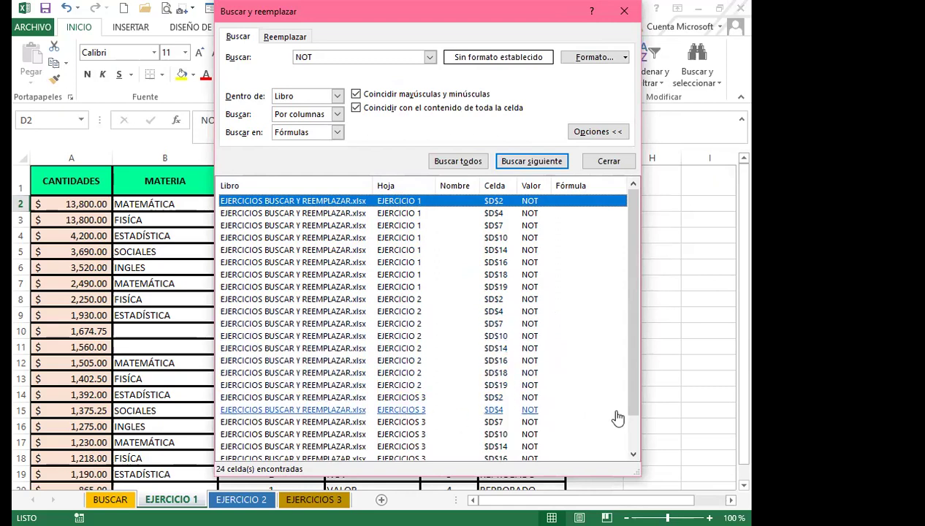
scroll(635, 407, down, 1)
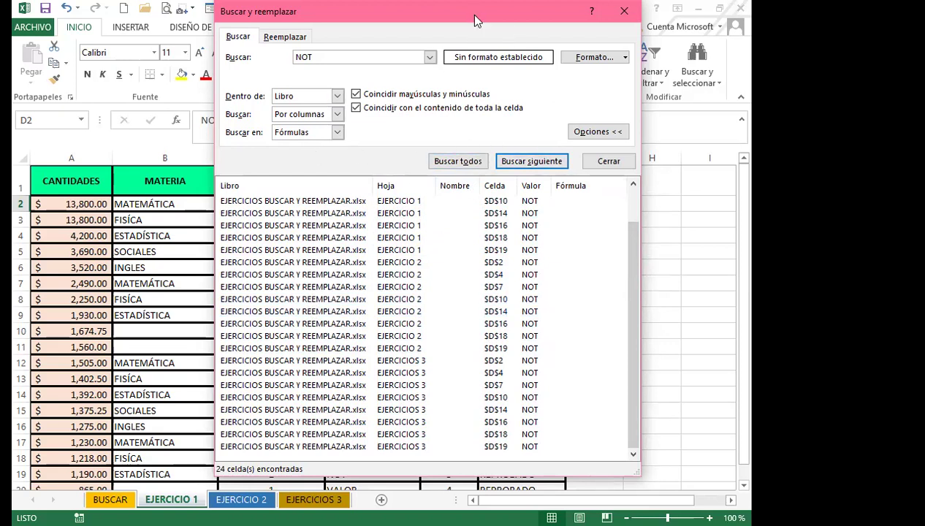
Clear the leftover replacement format and set NOTA as the replacement text for NOT.
drag(474, 20, 518, 94)
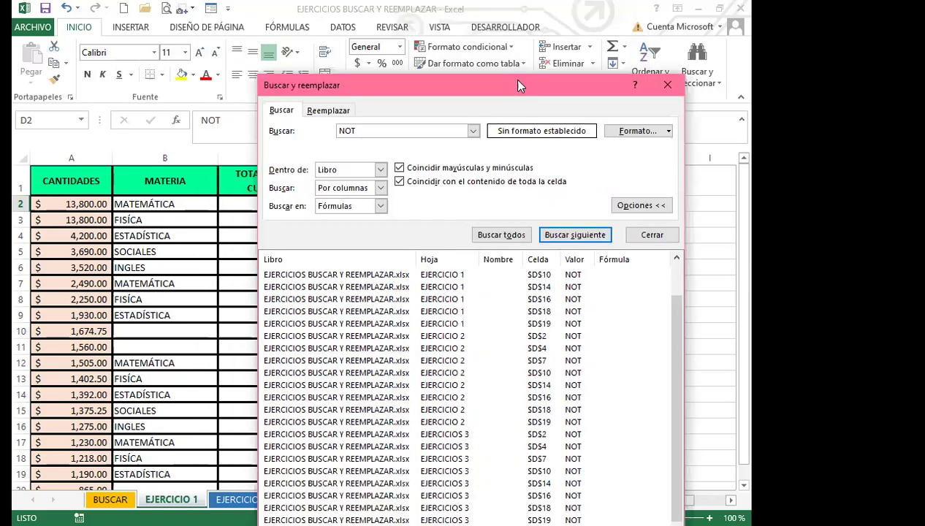
click(342, 113)
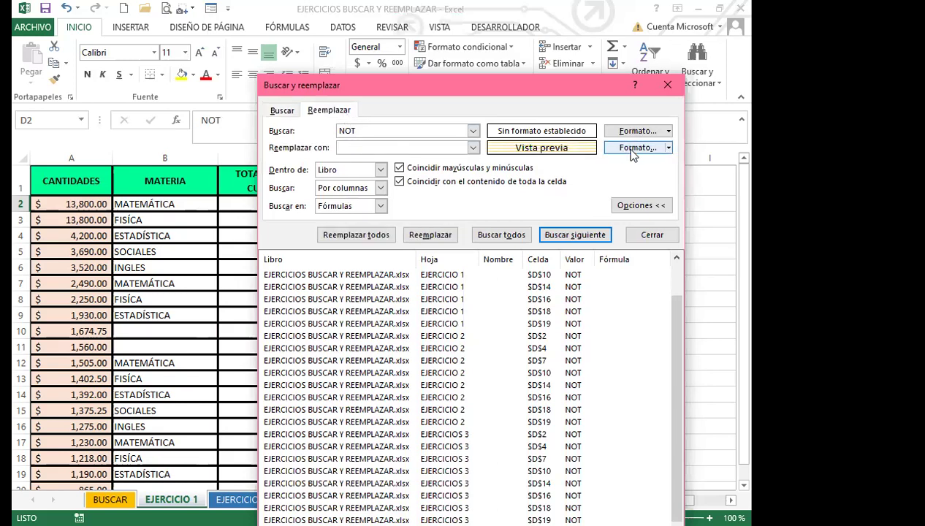
click(669, 149)
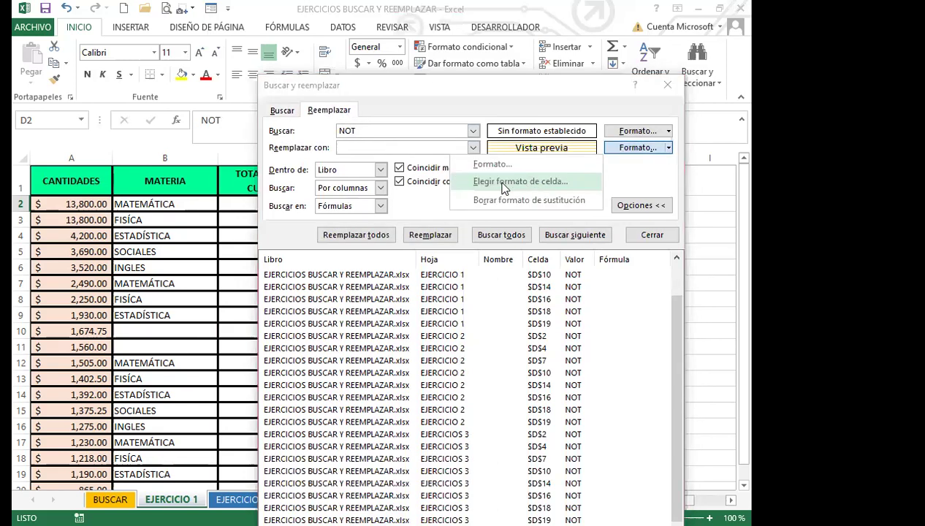
click(496, 197)
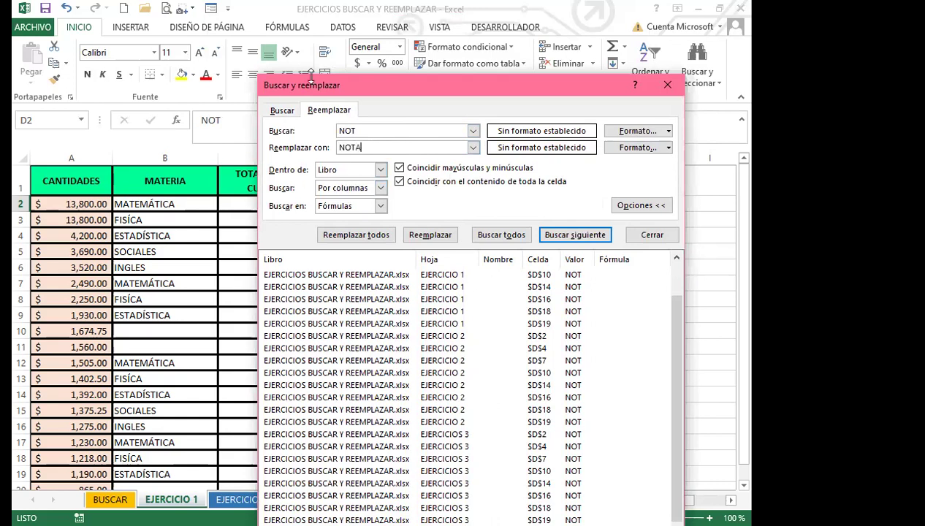
Replace all NOT entries with NOTA throughout the workbook and close Find and Replace.
click(355, 236)
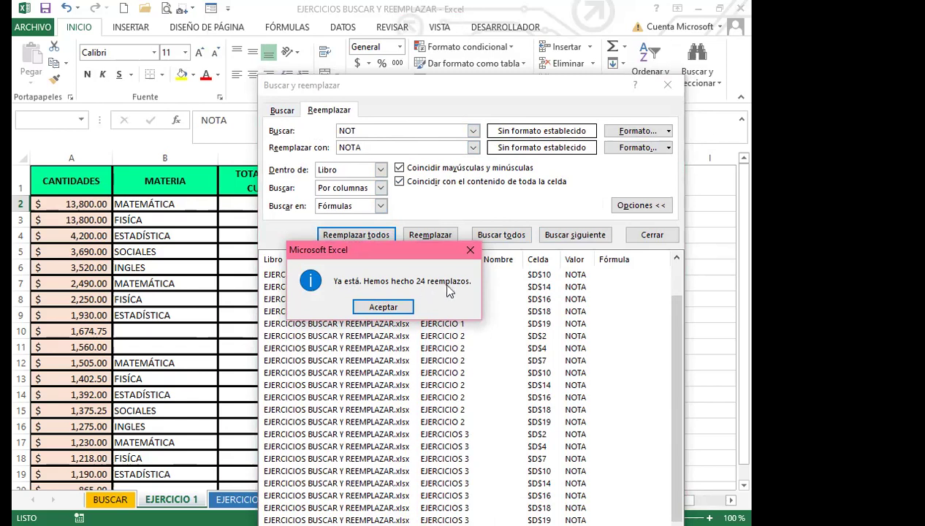
click(380, 307)
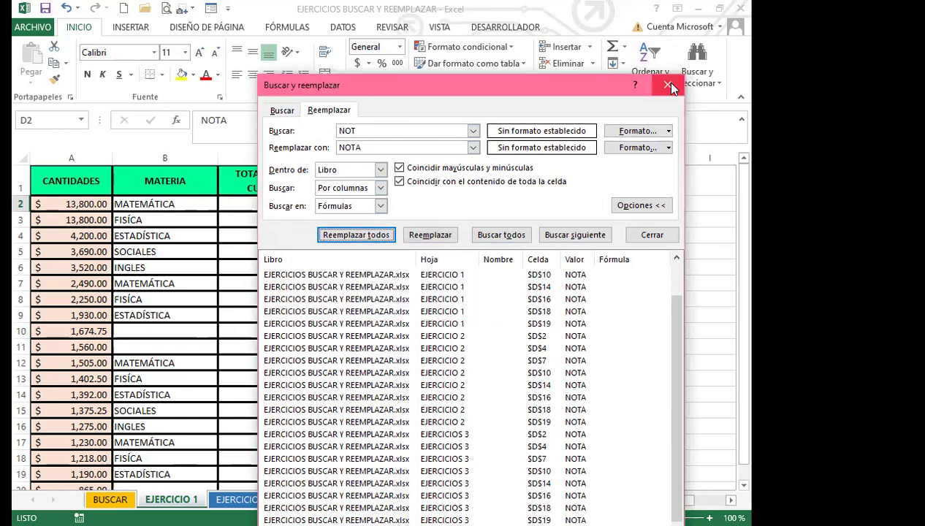
click(667, 84)
Check the NOTA O VALOR column on EJERCICIO 1, EJERCICIO 2 and EJERCICIOS 3, then return to EJERCICIO 1.
click(365, 238)
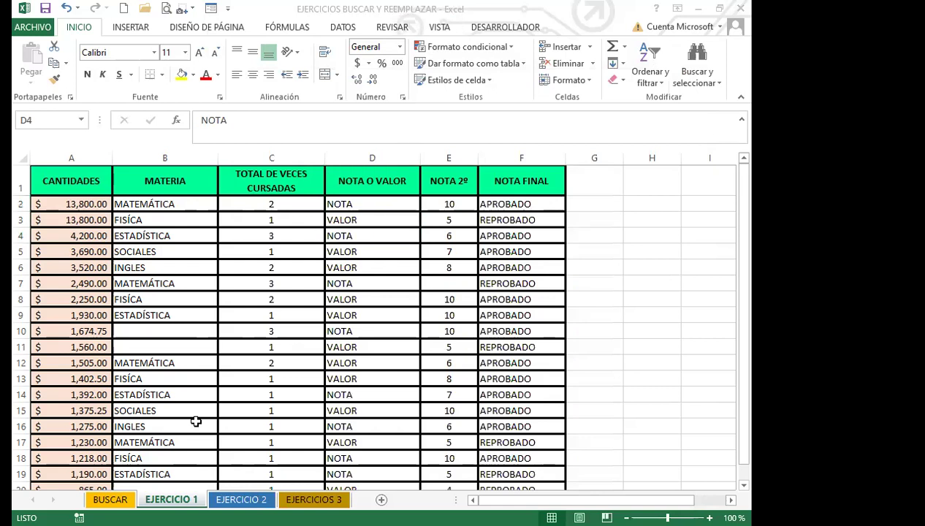
key(ctrl+Page_Down)
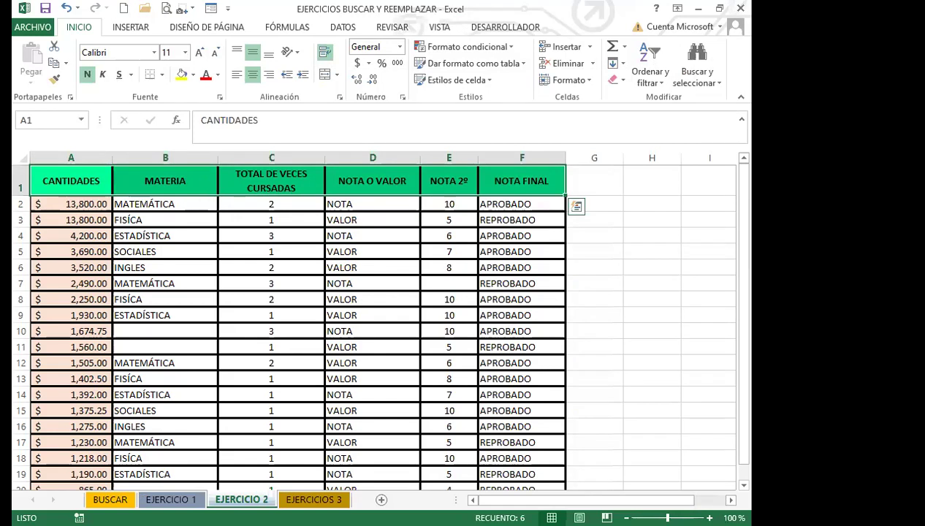
key(ctrl+Page_Down)
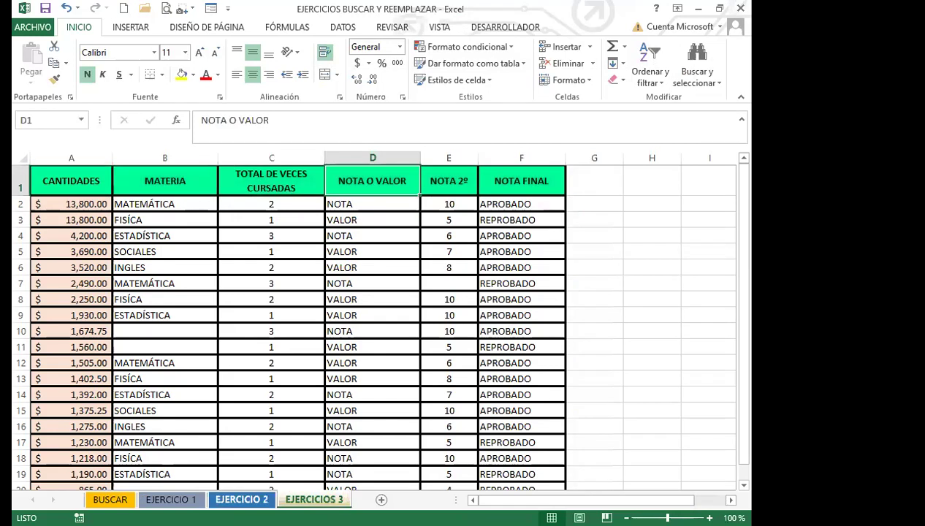
click(241, 500)
click(263, 316)
click(171, 500)
click(241, 500)
click(314, 500)
key(alt+Tab)
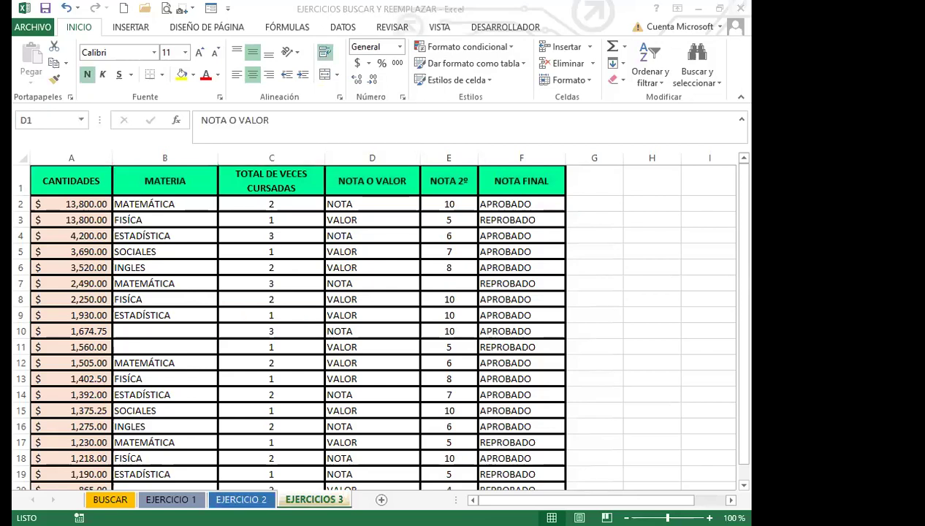
key(ctrl+Page_Up)
key(ctrl+Page_Up)
click(638, 343)
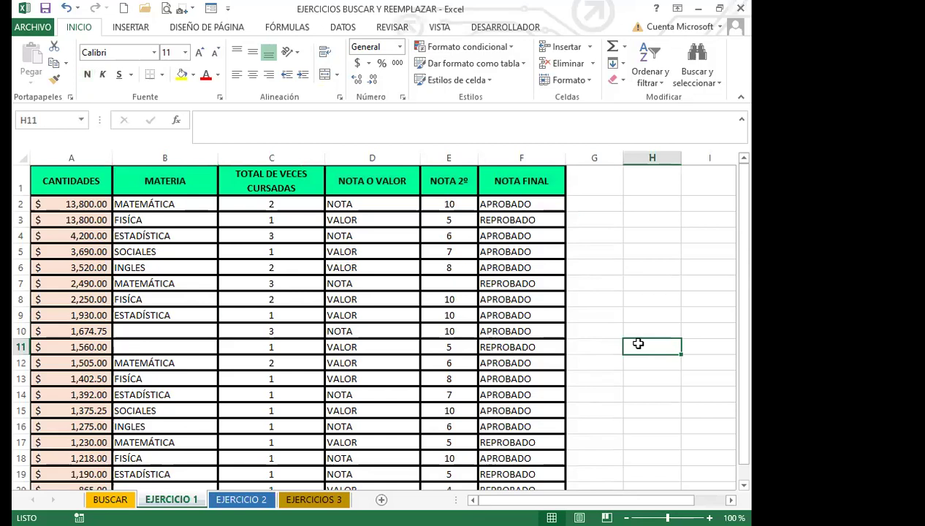
Reopen Find and Replace for a replacement and clear both the search text and the replacement text.
key(ctrl+b)
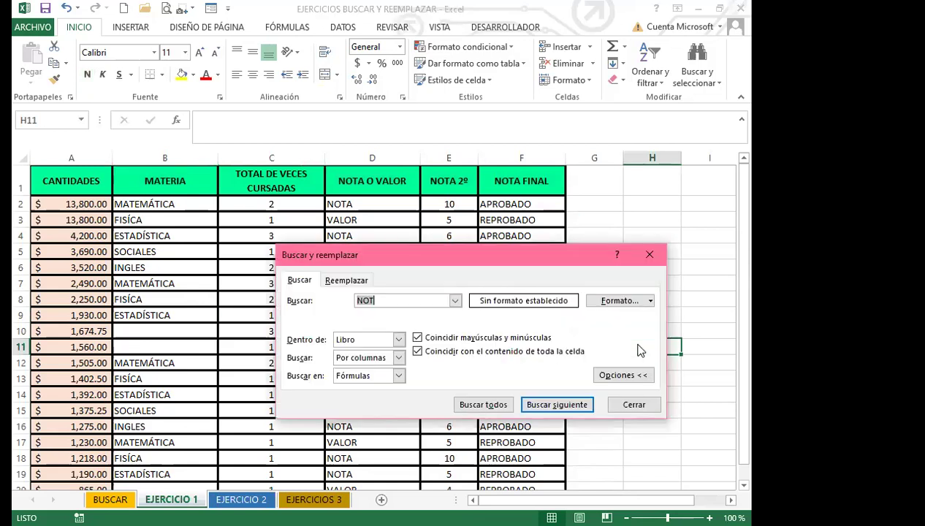
key(BackSpace)
click(344, 283)
double_click(389, 313)
key(BackSpace)
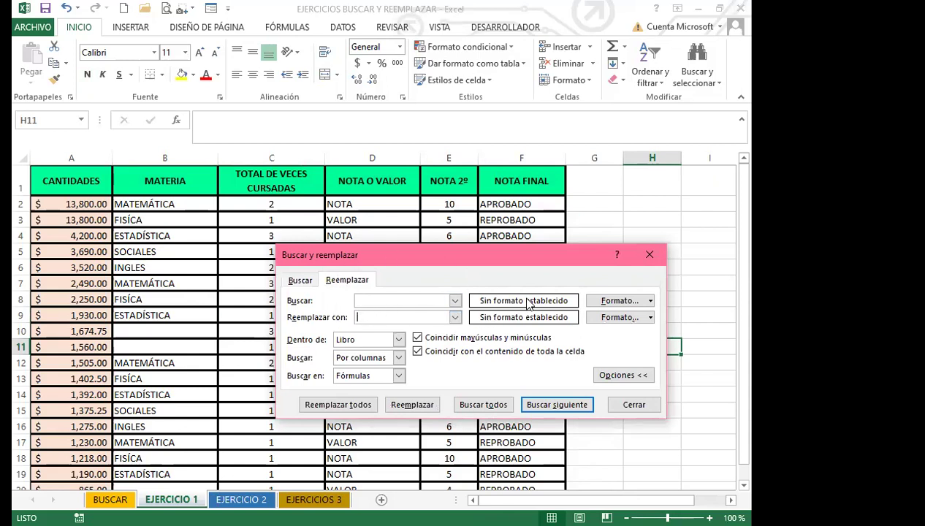
Take the search format from the green header cell A1 (CANTIDADES).
click(651, 301)
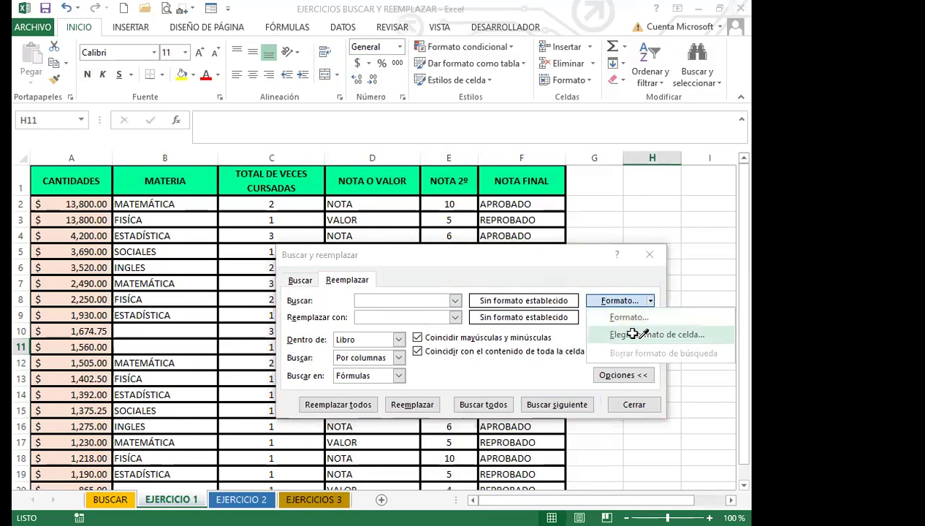
click(630, 334)
click(90, 180)
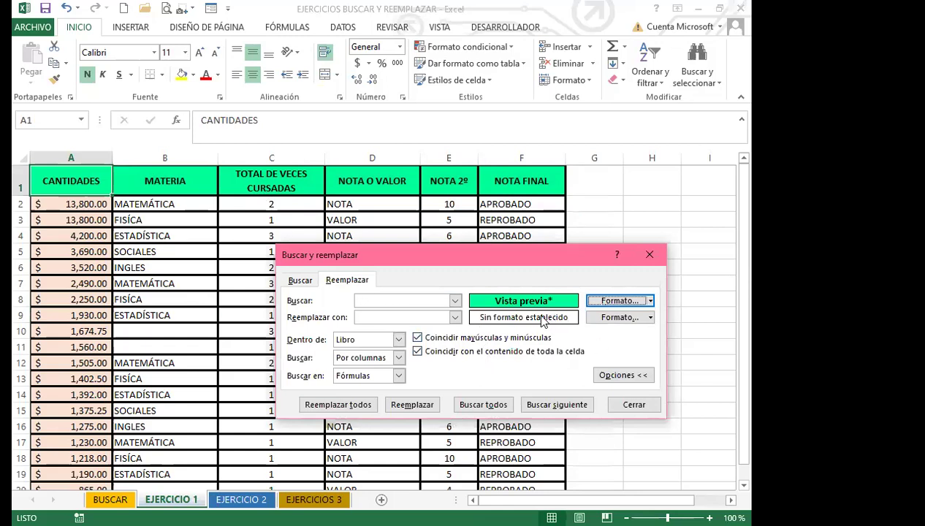
Define the replacement format as a two-color horizontal gradient fill, light green as Color 1 with blue as Color 2, using the blue-on-top variant.
click(654, 320)
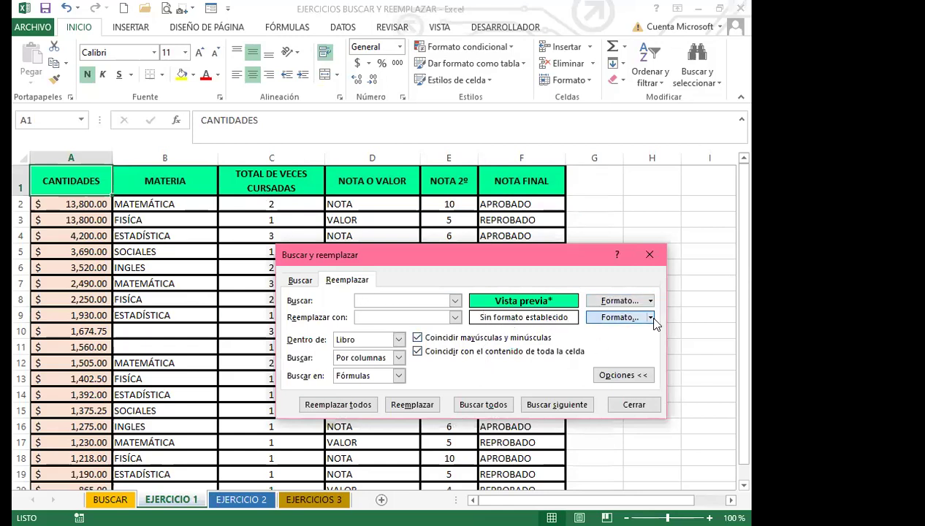
click(649, 319)
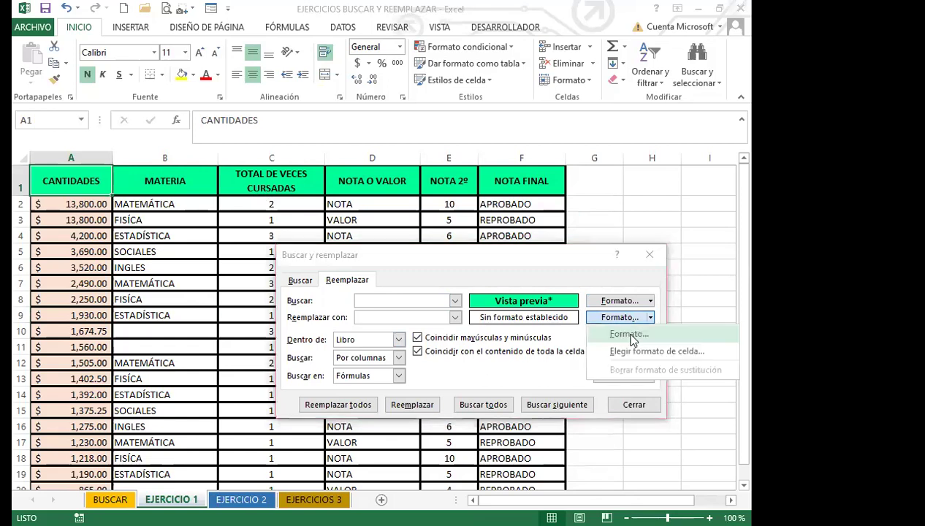
click(630, 337)
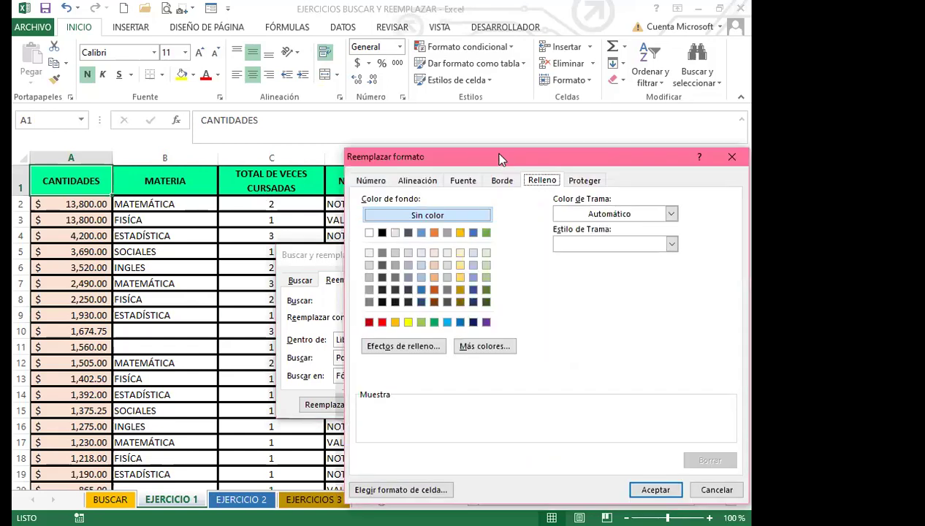
drag(501, 159, 423, 123)
click(326, 310)
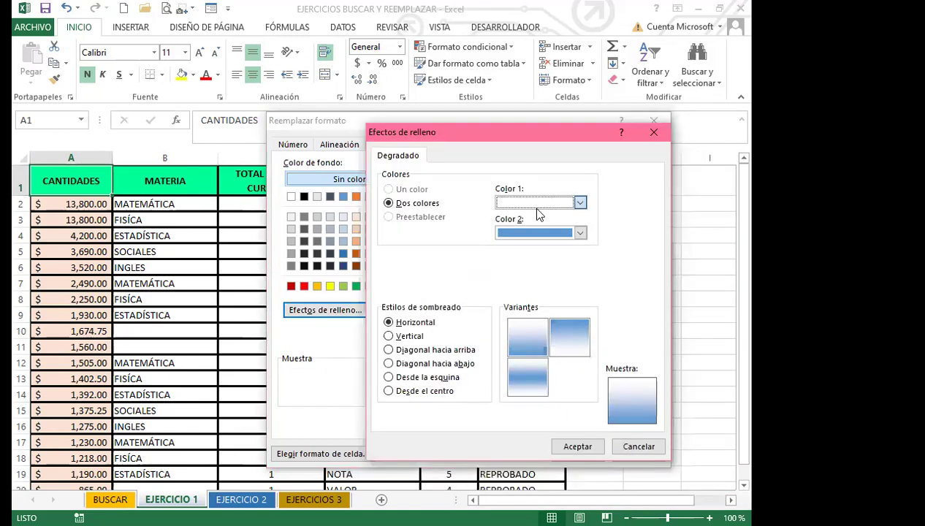
click(532, 204)
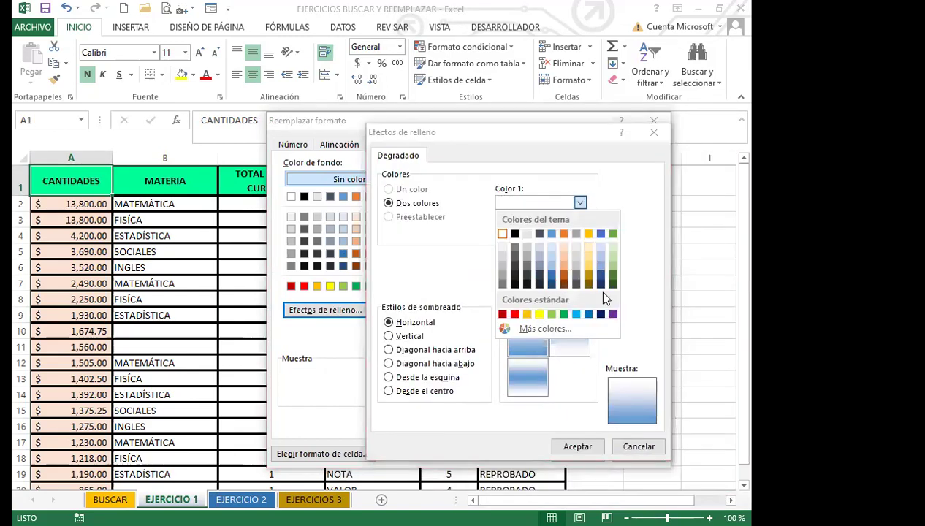
click(612, 260)
click(579, 338)
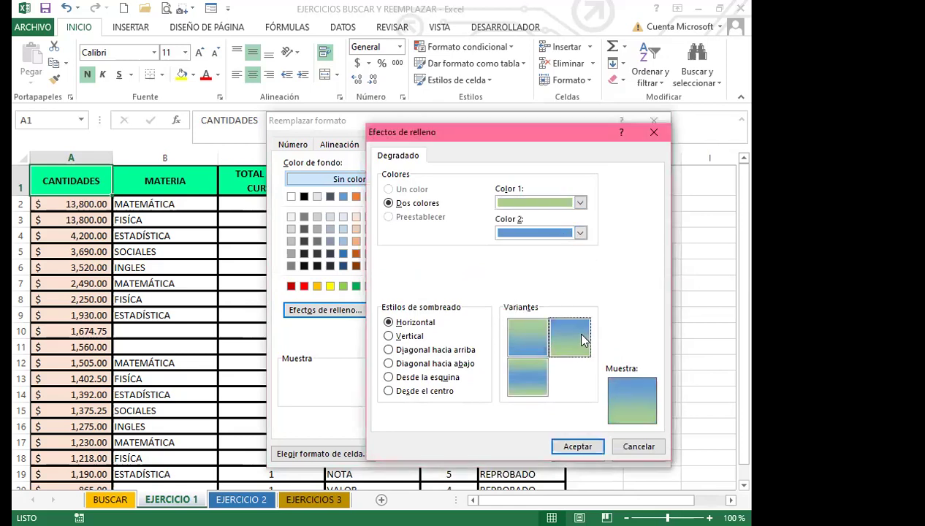
click(575, 447)
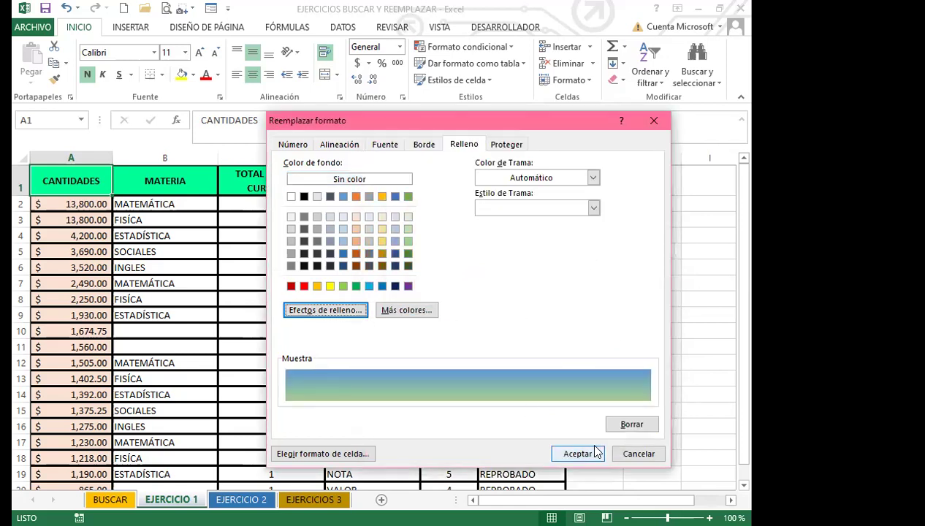
click(578, 453)
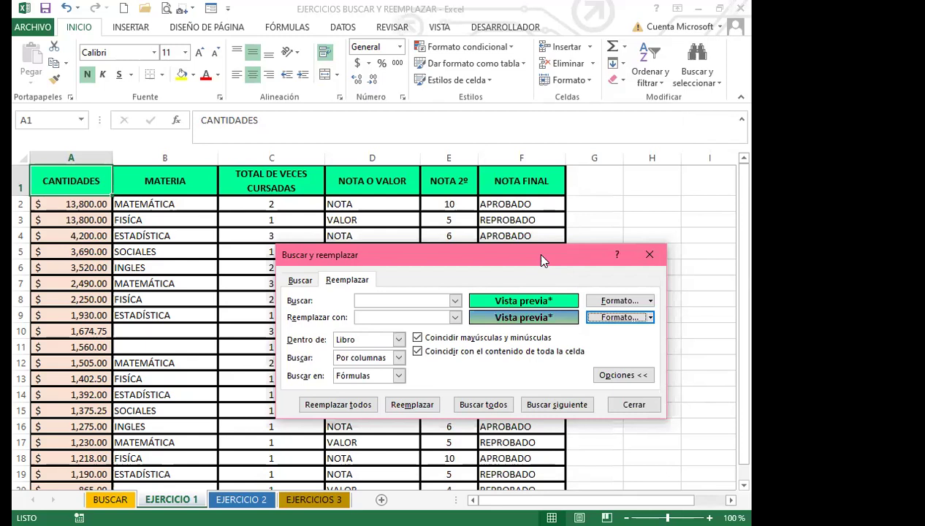
Replace the green header format with the gradient format throughout the workbook and close Find and Replace.
drag(542, 259, 545, 191)
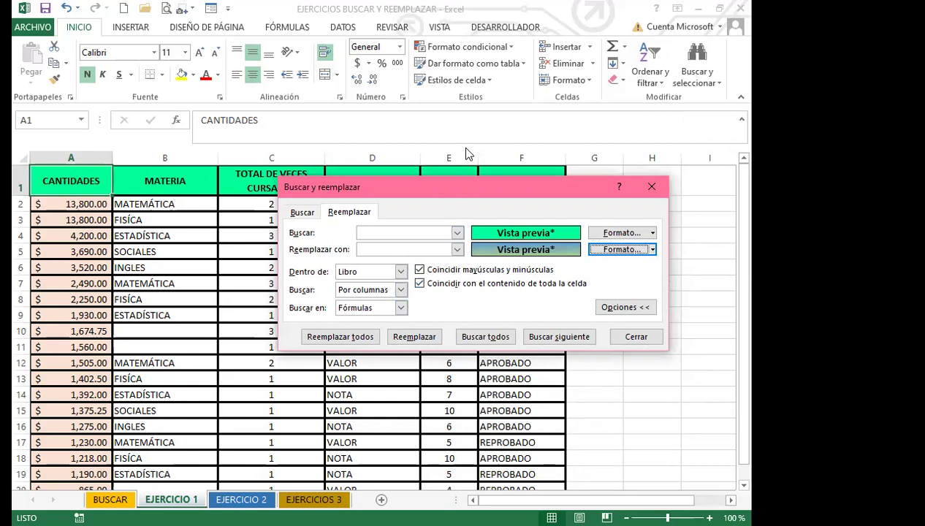
drag(468, 188, 474, 146)
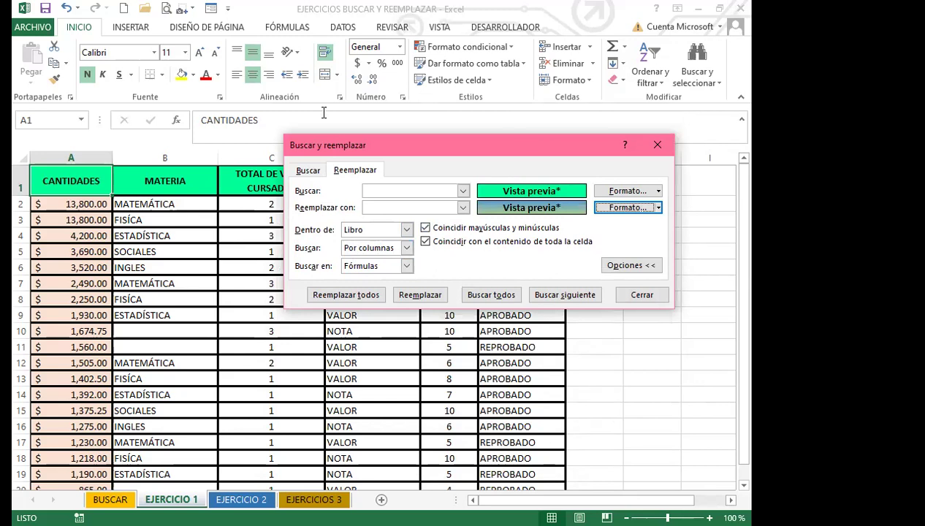
click(356, 299)
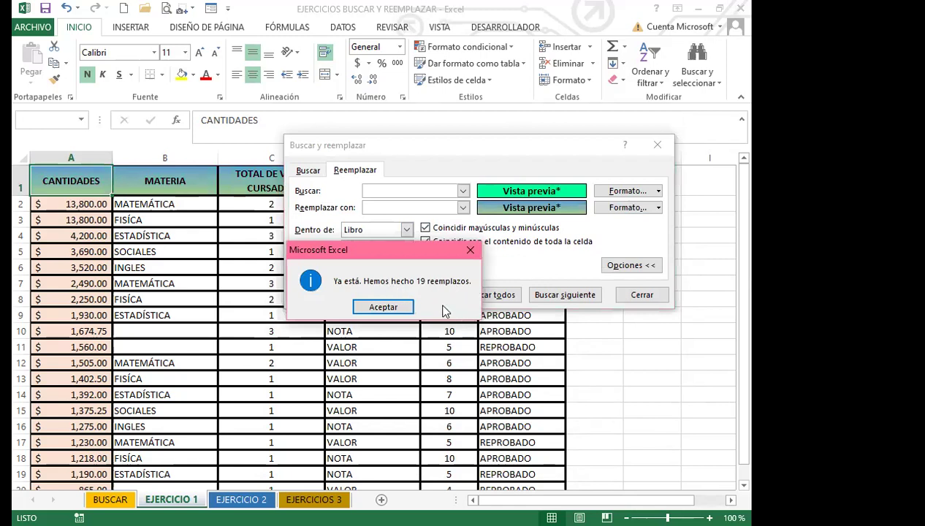
click(373, 310)
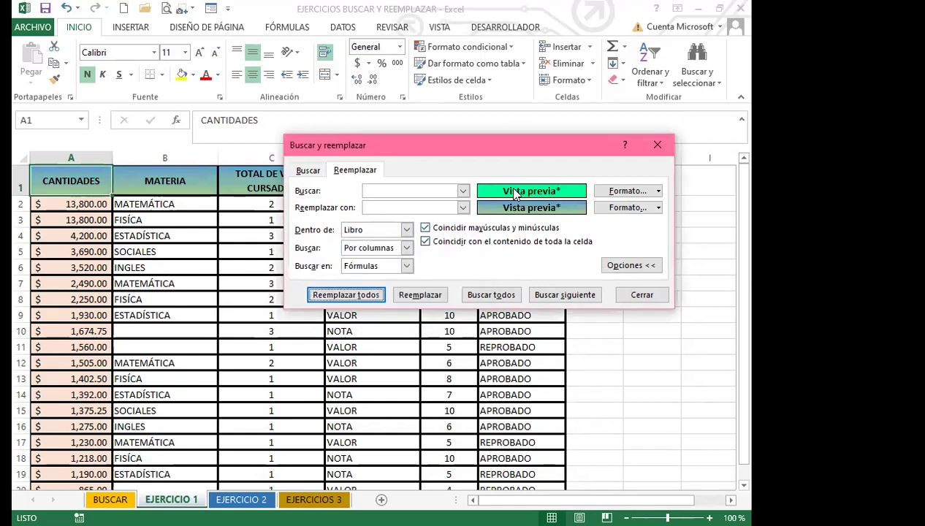
click(657, 144)
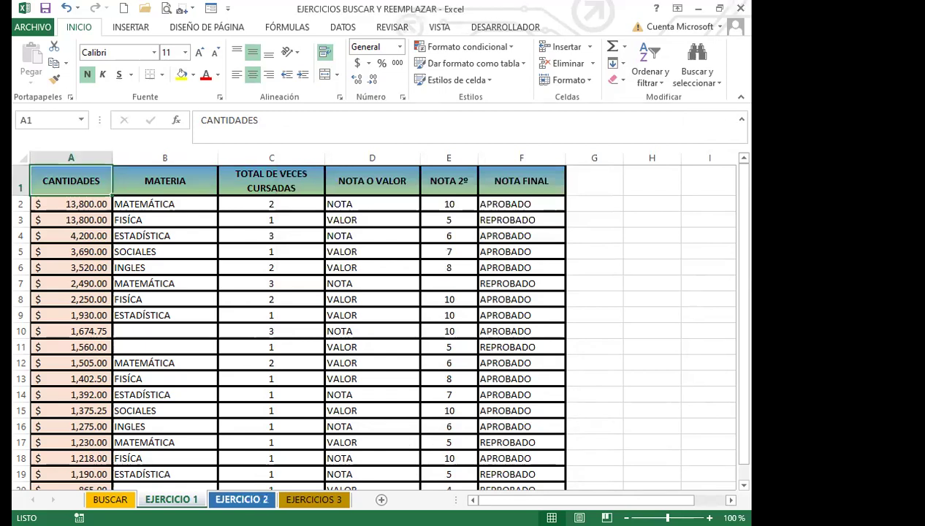
Check the header row formatting on EJERCICIO 1, EJERCICIO 2, EJERCICIOS 3 and BUSCAR.
click(241, 500)
click(176, 500)
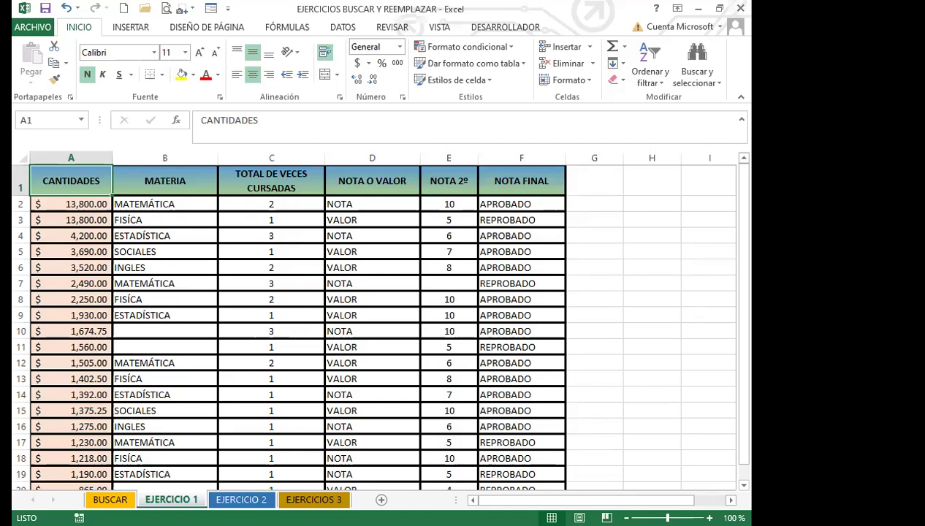
click(241, 500)
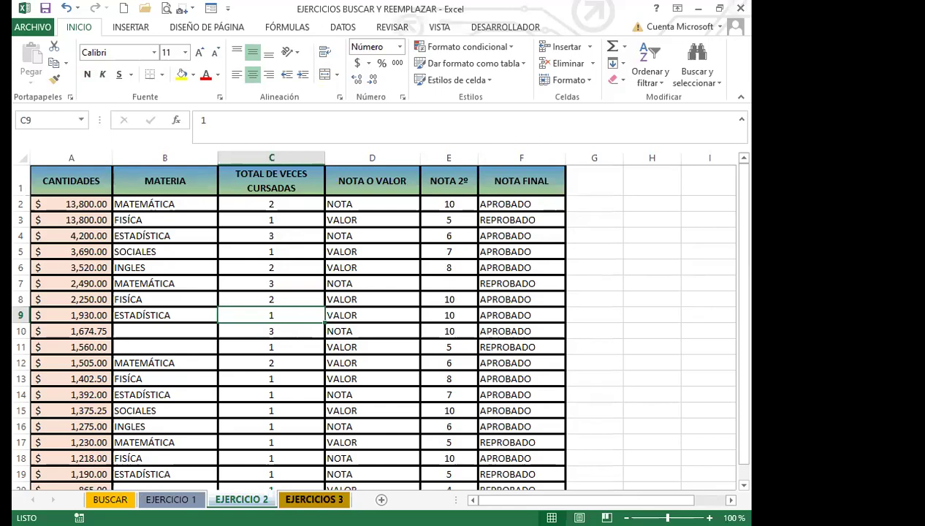
click(314, 500)
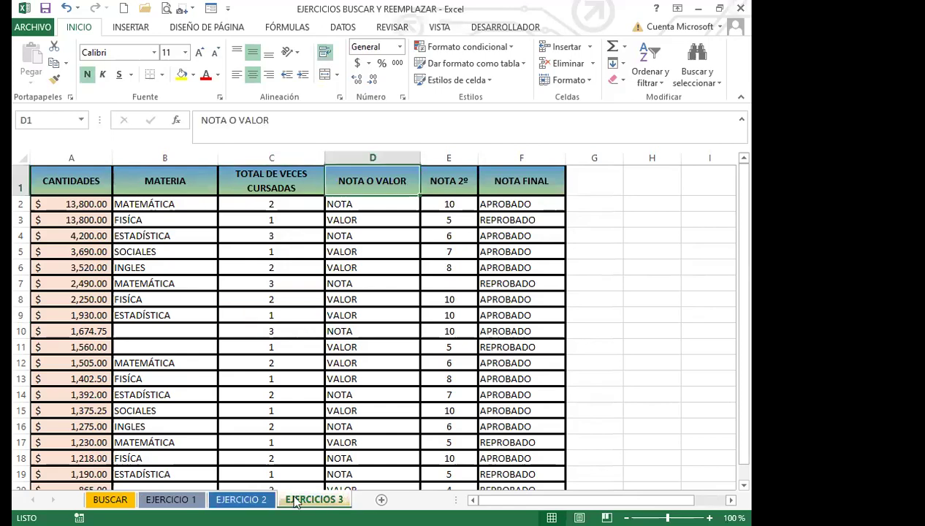
click(103, 500)
scroll(183, 326, up, 4)
scroll(183, 326, down, 1)
scroll(288, 258, up, 1)
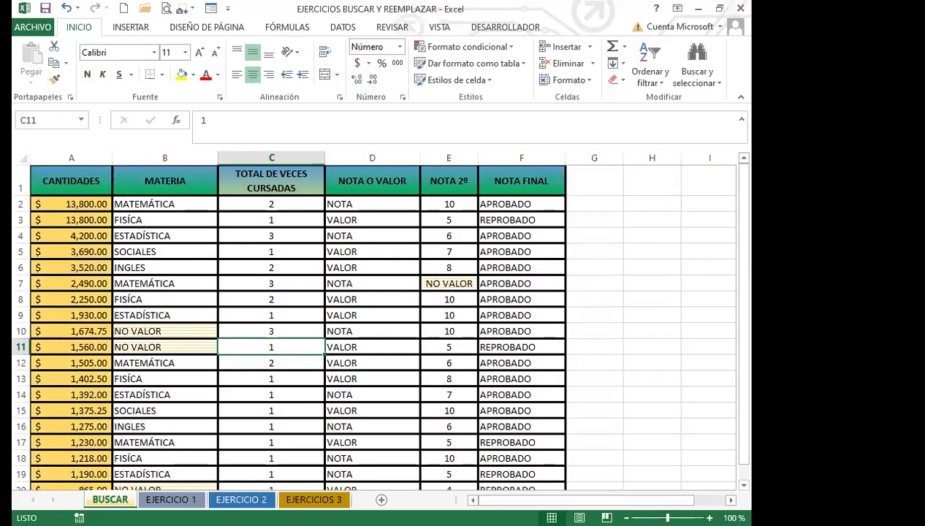
Compare the BUSCAR headers in A1:F1 with the header rows of the exercise sheets.
click(170, 500)
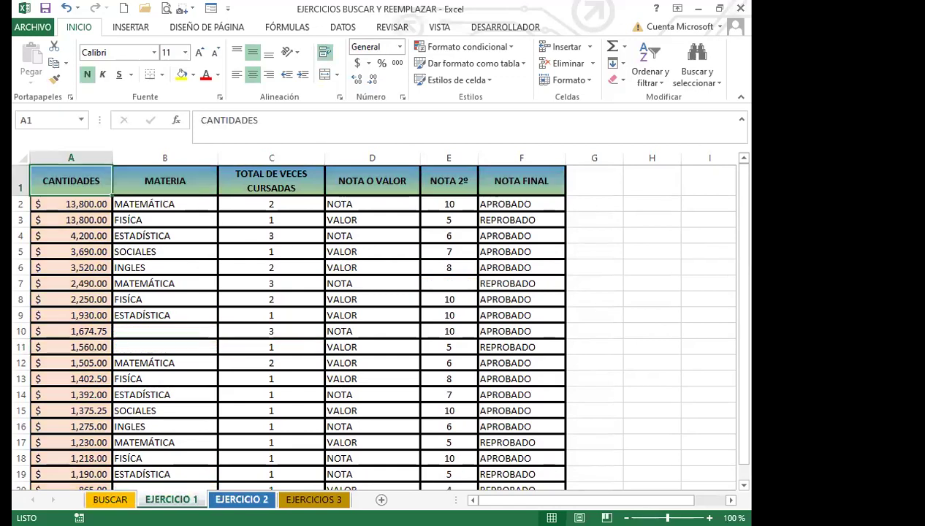
click(109, 500)
drag(81, 181, 495, 180)
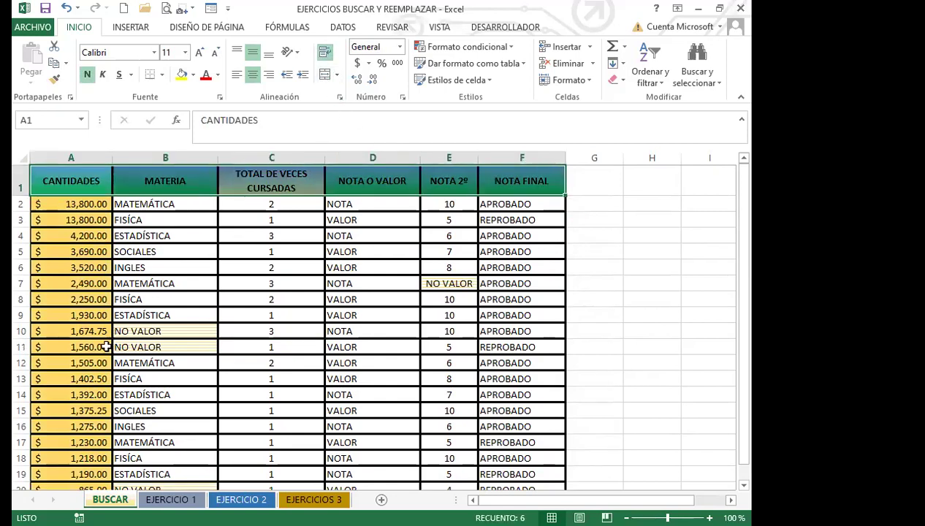
click(171, 500)
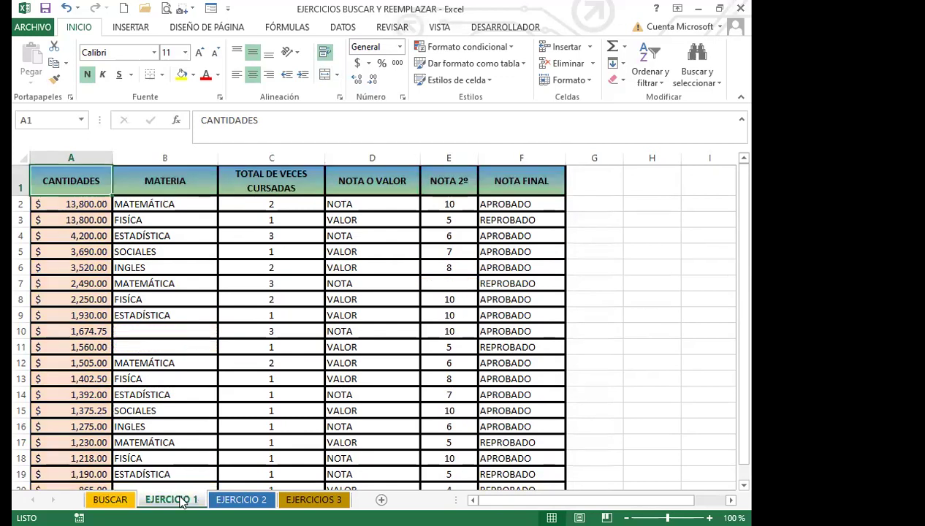
click(241, 500)
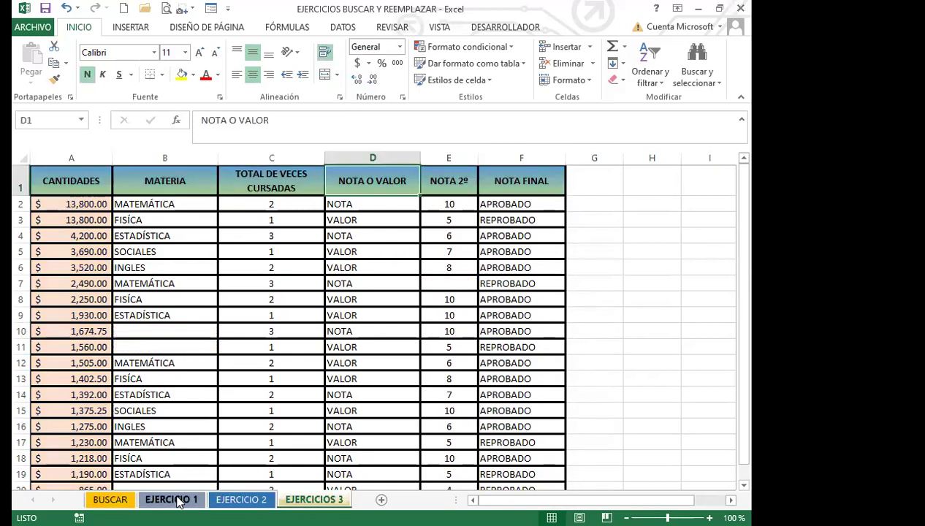
click(109, 500)
Go back and forth through the sheets to examine their header fills, finishing on EJERCICIO 2.
key(ctrl+shift+Right)
key(ctrl+Page_Down)
key(ctrl+Page_Down)
key(ctrl+Page_Down)
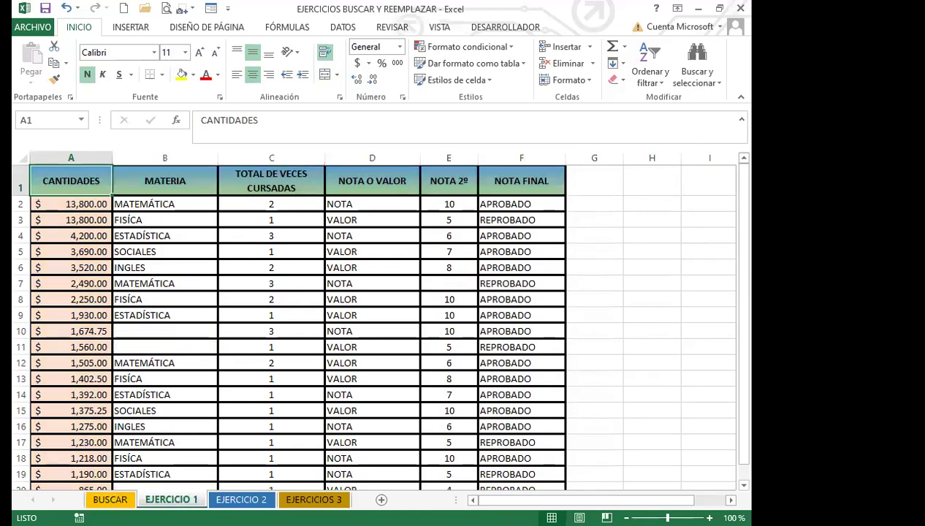
key(ctrl+Page_Up)
key(ctrl+Page_Up)
key(ctrl+Page_Up)
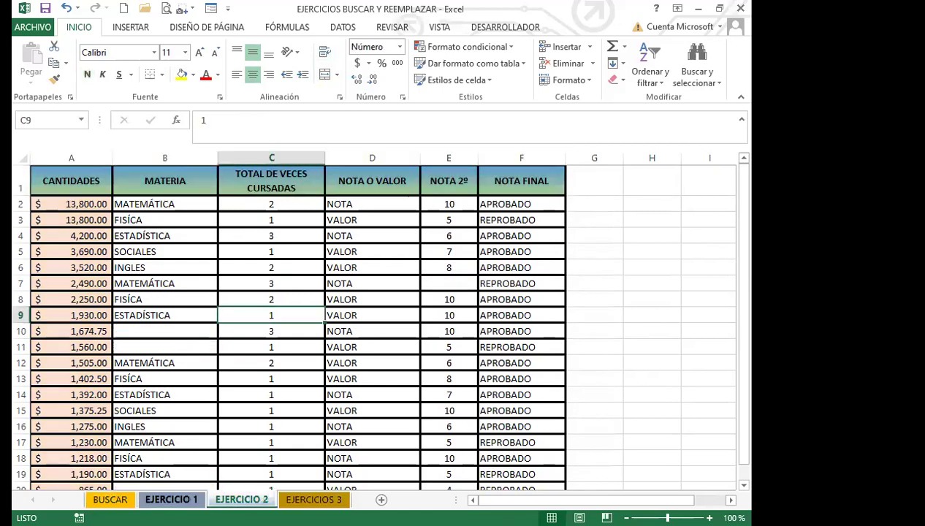
key(ctrl+Page_Down)
key(ctrl+Page_Down)
key(ctrl+Page_Down)
key(ctrl+Page_Up)
key(ctrl+Page_Up)
key(ctrl+Page_Down)
key(ctrl+Page_Down)
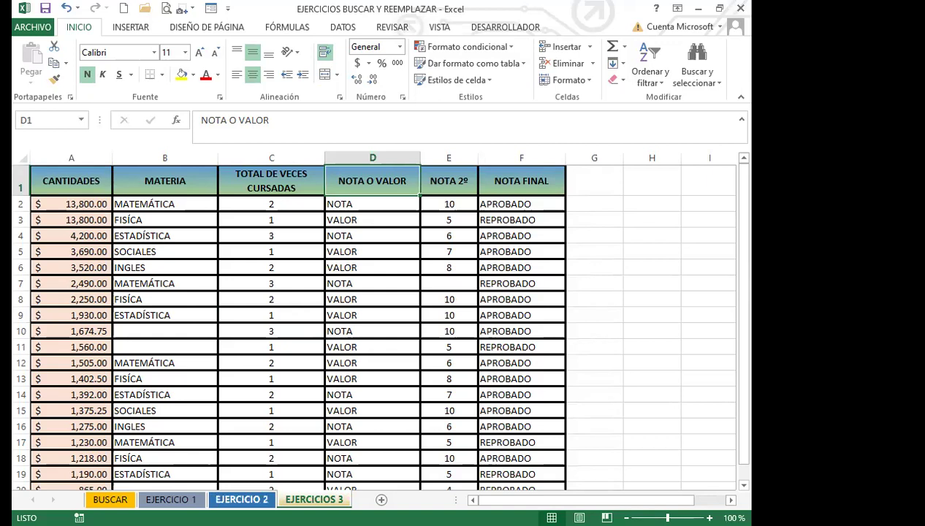
click(223, 497)
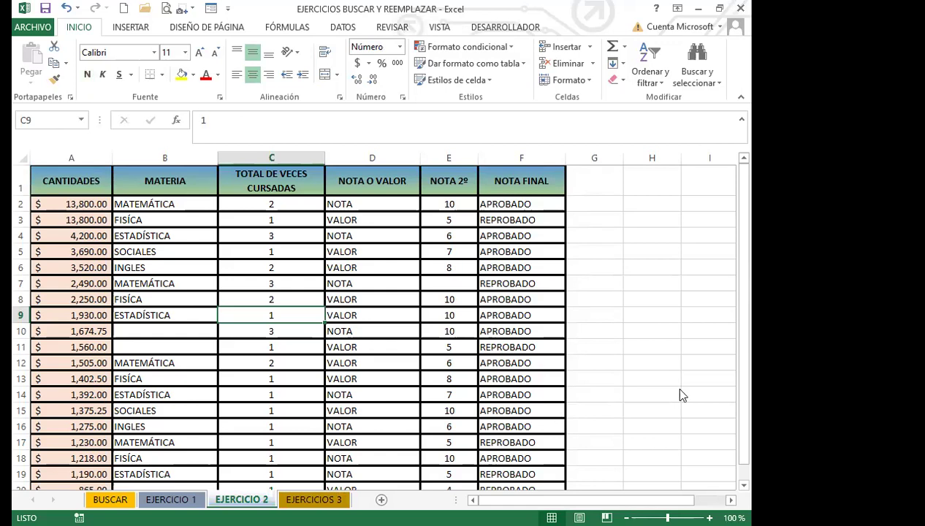
Reopen Find and Replace and clear both the search format and the replacement format.
key(ctrl+b)
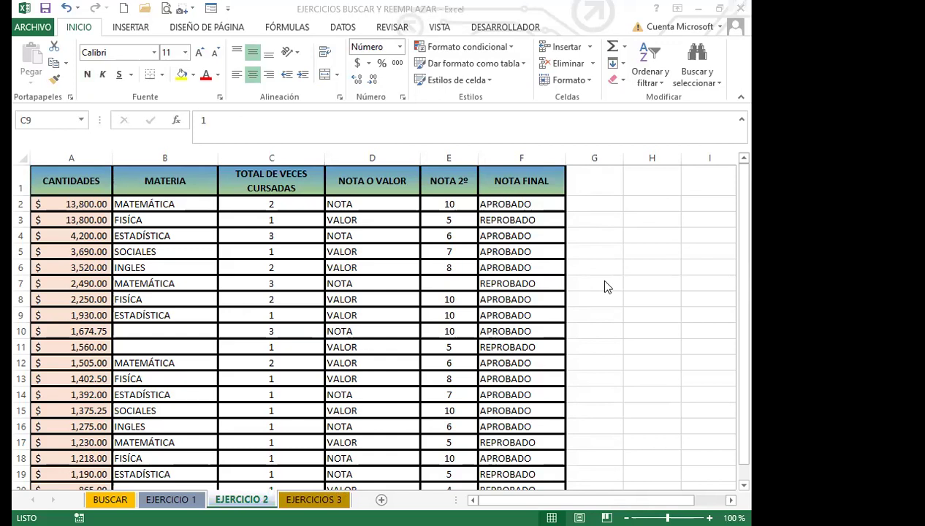
key(Escape)
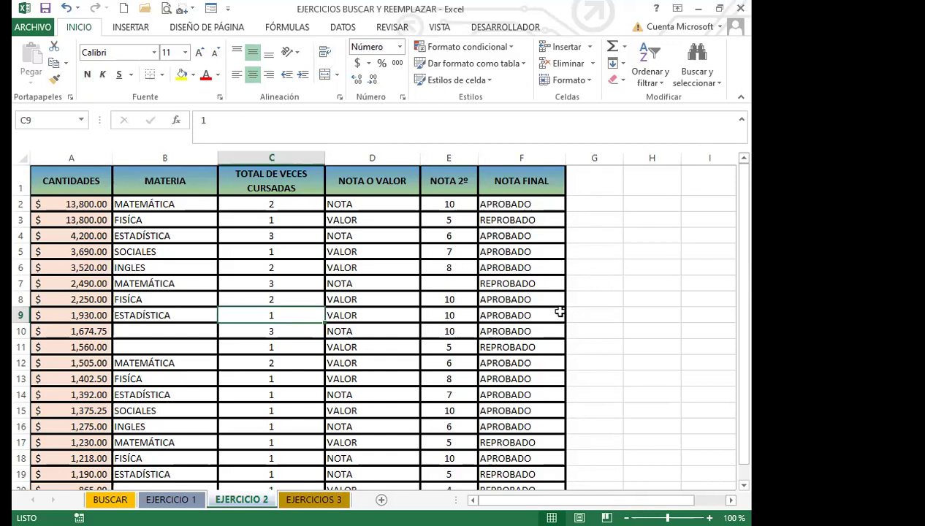
key(ctrl+b)
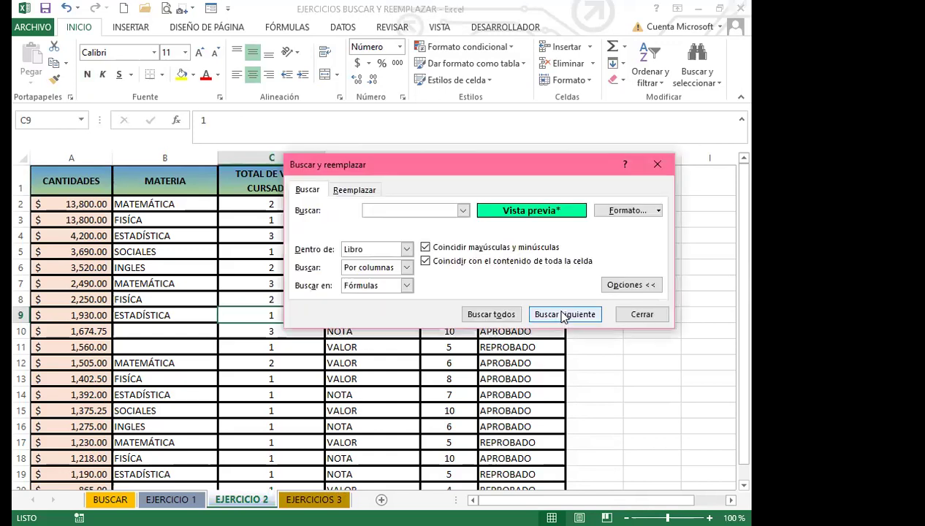
click(660, 212)
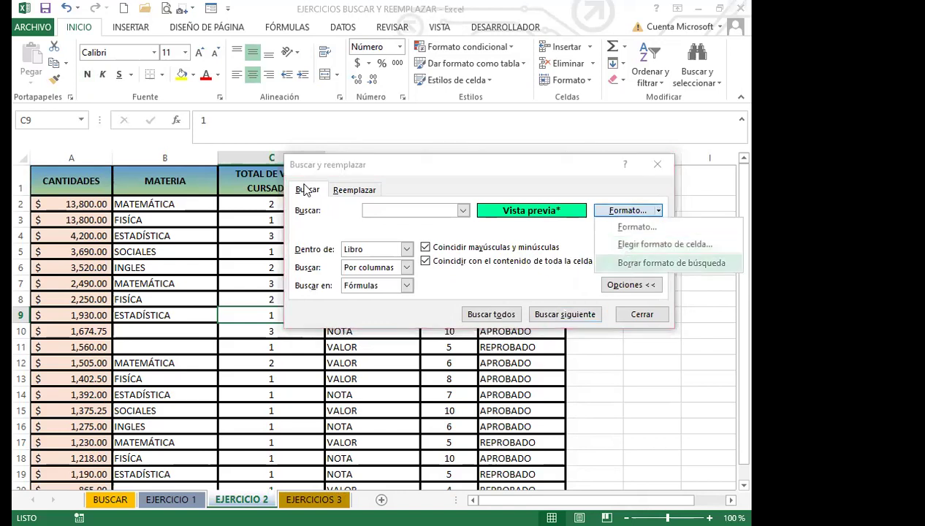
click(355, 190)
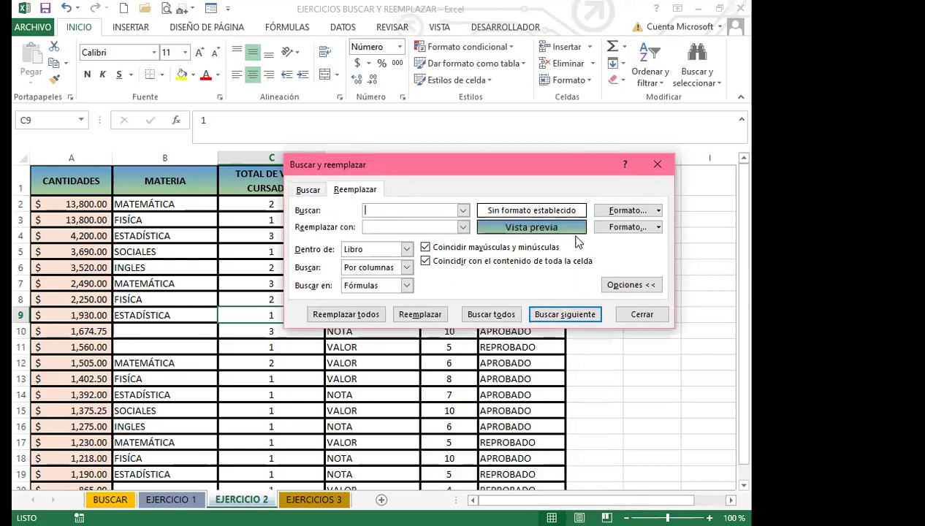
click(658, 227)
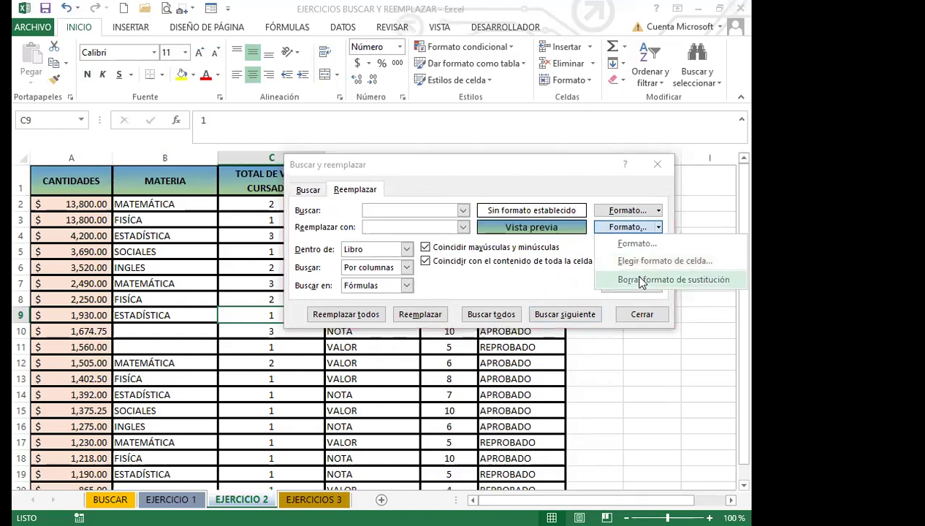
key(Return)
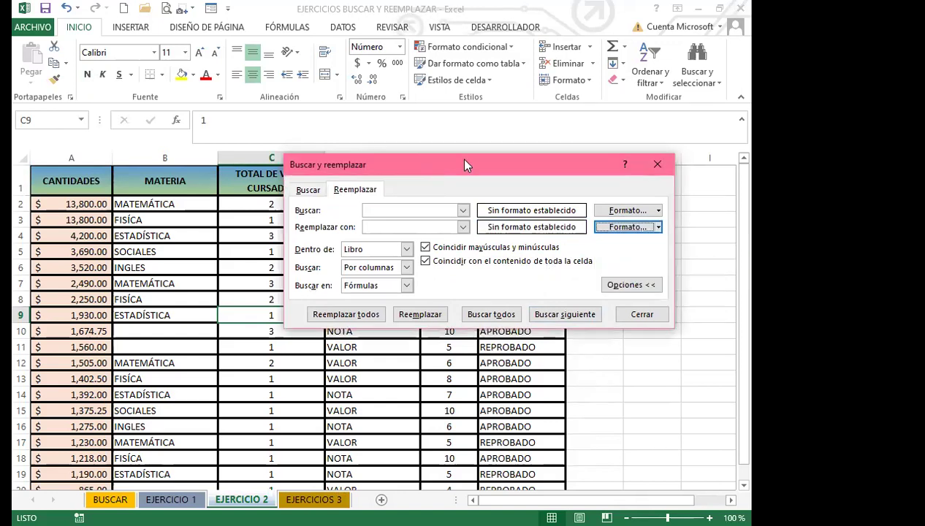
Set the search format by sampling the formatting of cell A2 on the EJERCICIO 2 sheet.
drag(466, 166, 471, 165)
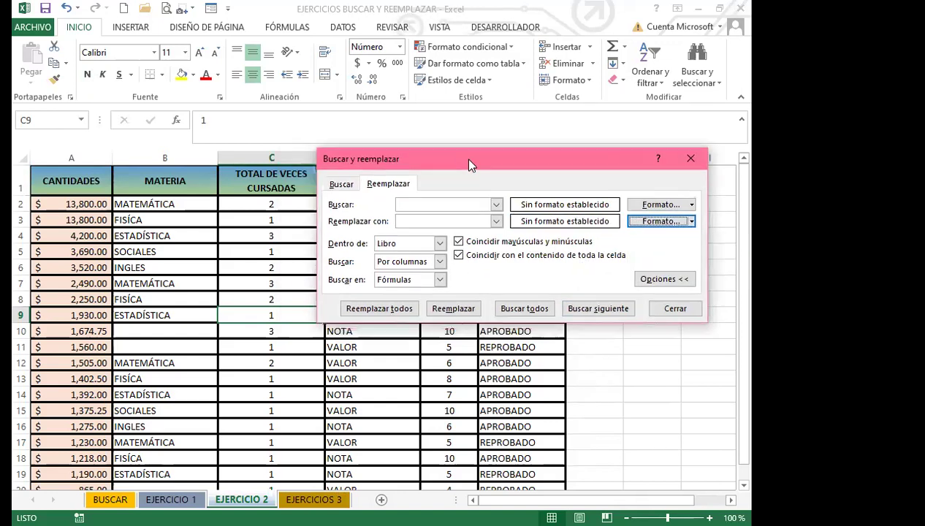
click(342, 184)
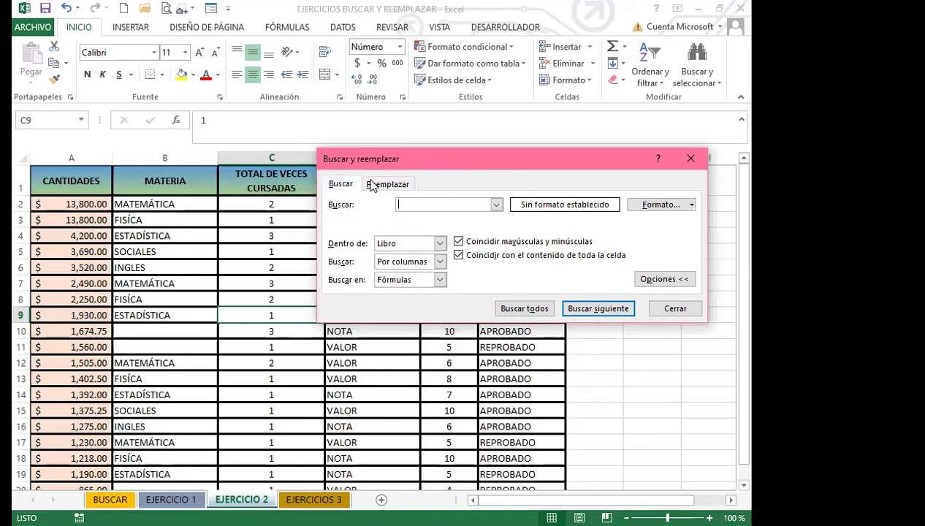
click(693, 206)
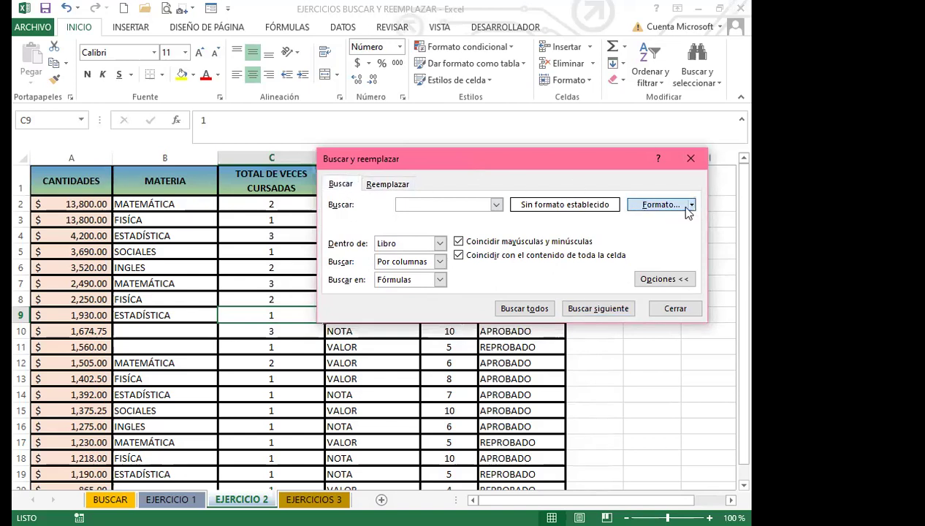
click(691, 206)
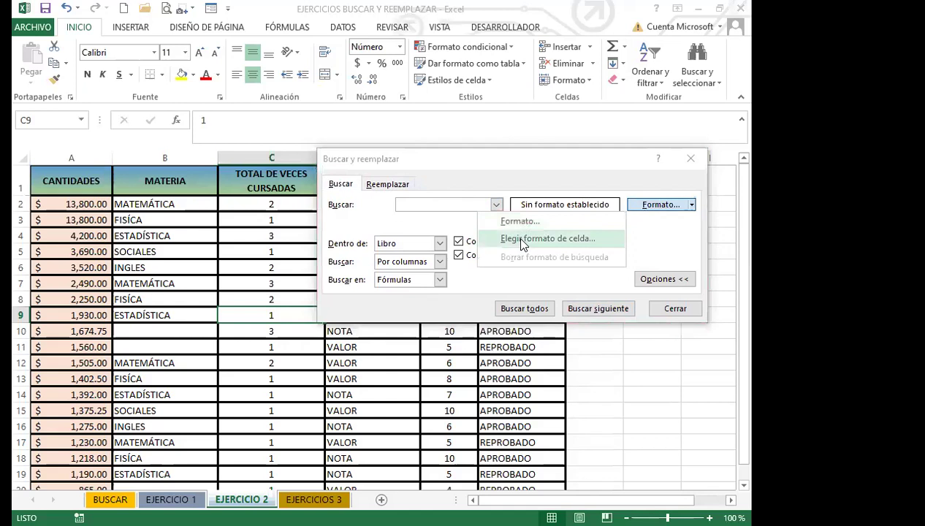
click(522, 245)
click(80, 204)
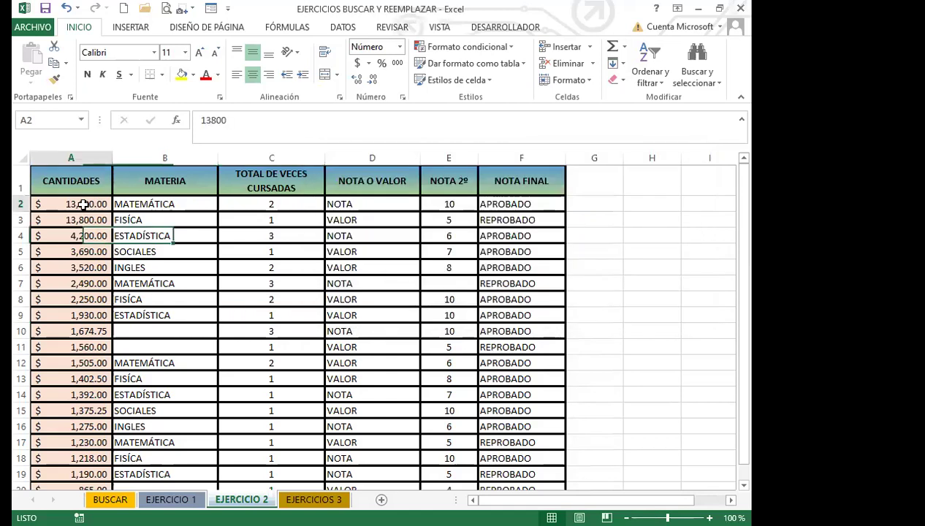
Define the replacement format as a fill with a light green pattern color and a thin vertical stripe pattern style.
click(376, 185)
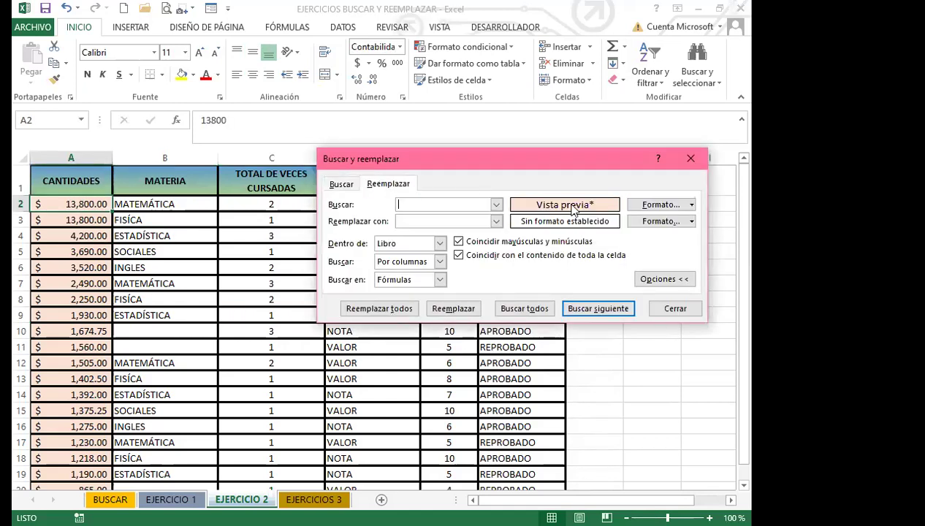
click(691, 222)
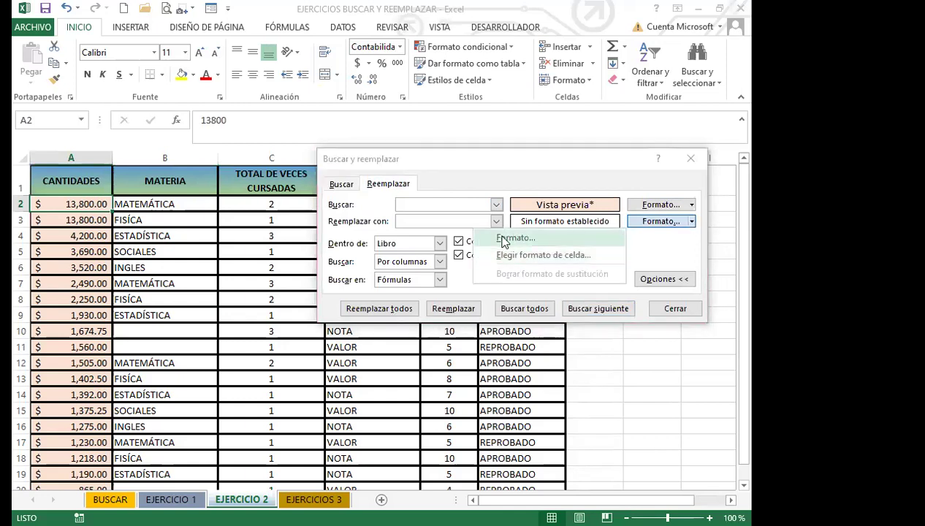
click(503, 238)
click(636, 117)
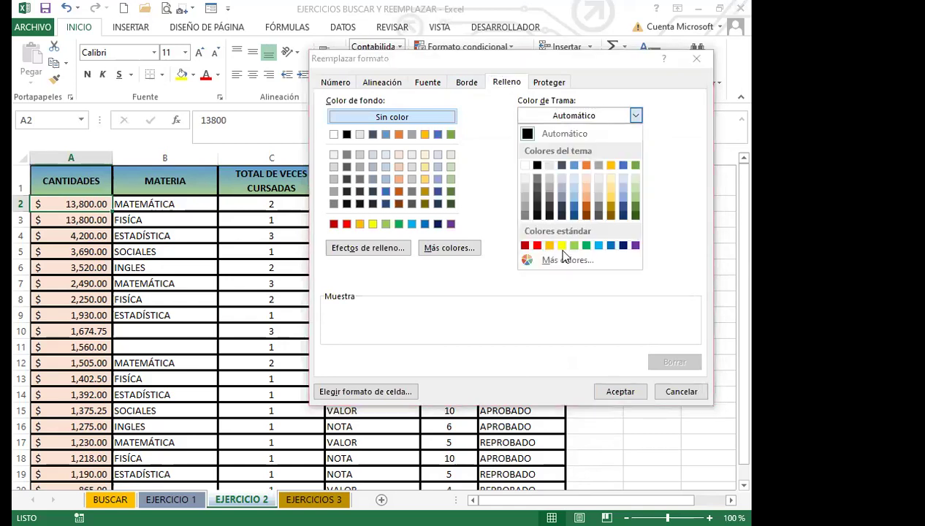
click(574, 245)
click(636, 147)
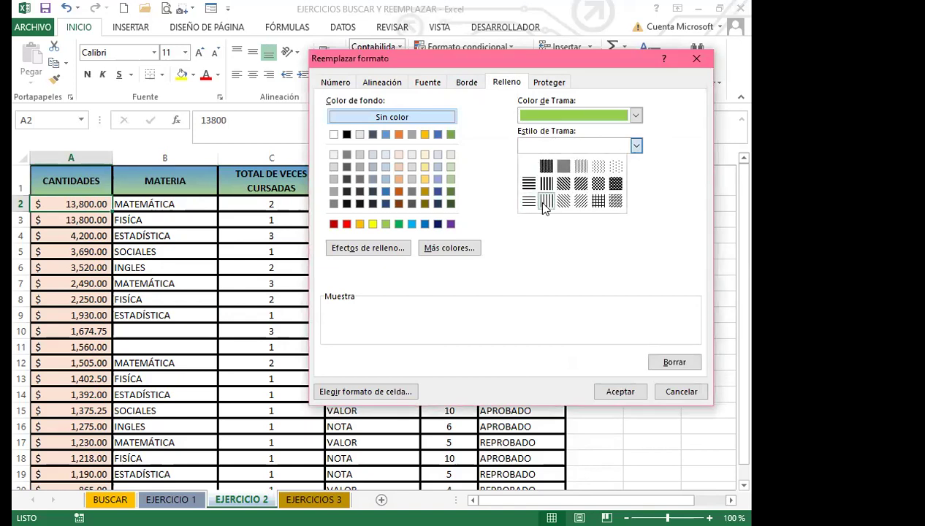
click(538, 201)
click(620, 392)
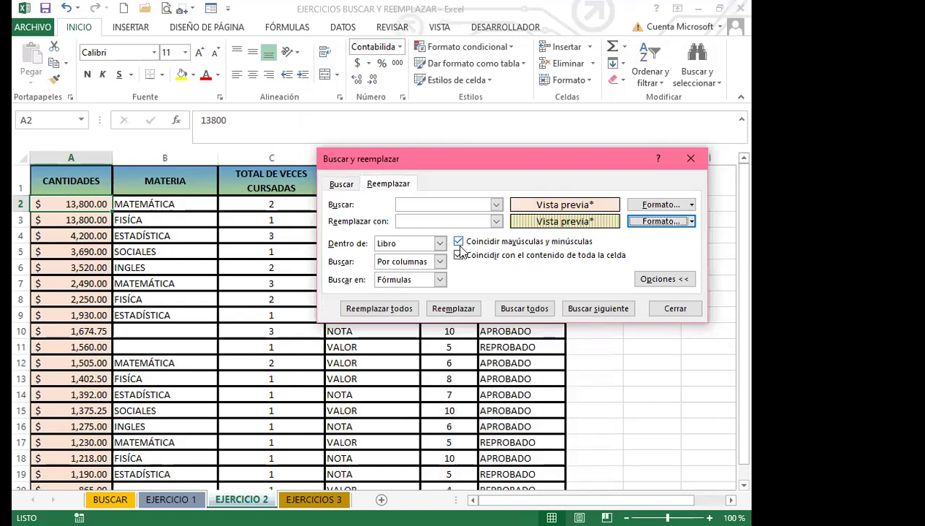
Replace all matching cell formats across the workbook, then close Find and Replace.
click(369, 310)
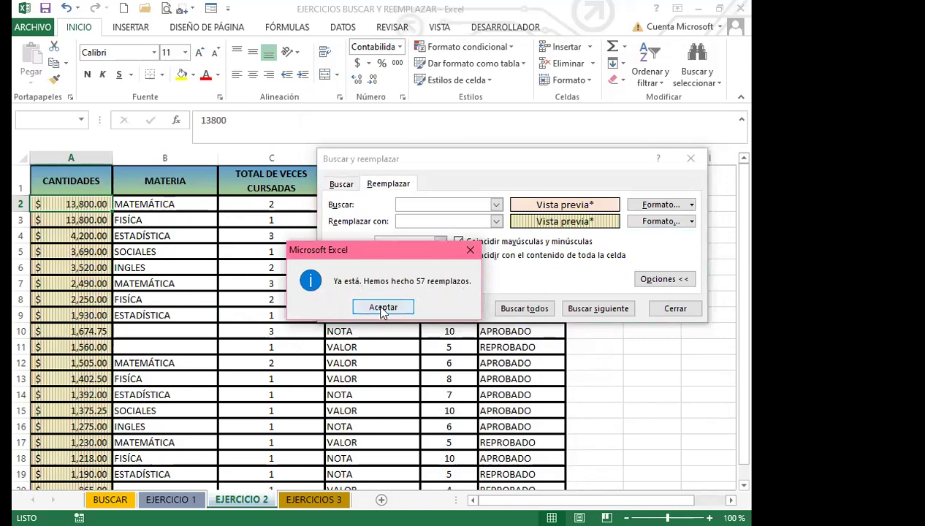
click(383, 307)
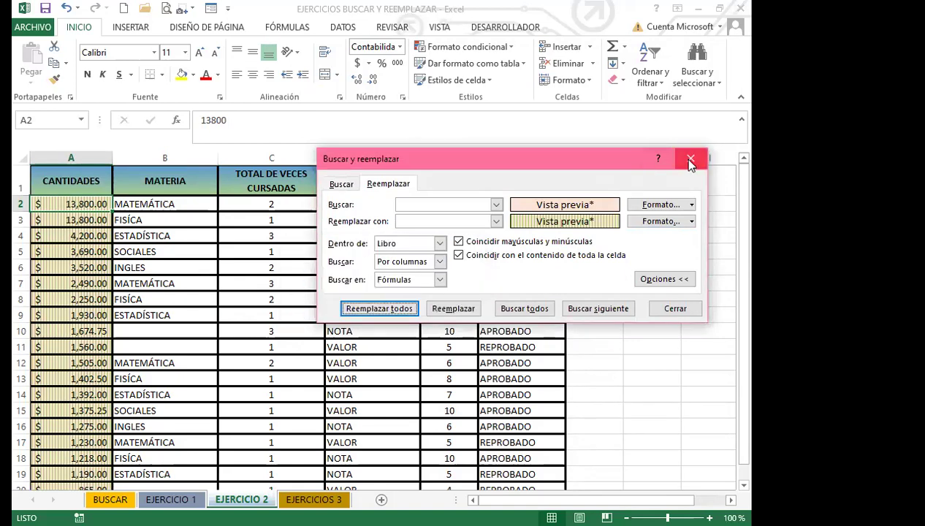
click(687, 159)
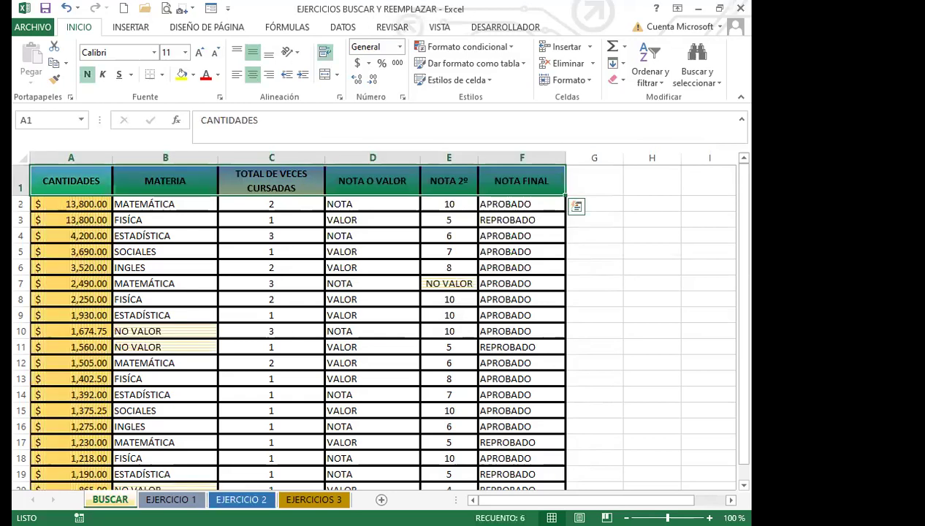
Check the CANTIDADES column fill on EJERCICIO 1, EJERCICIO 2 and EJERCICIOS 3, then return to BUSCAR.
key(ctrl+Page_Down)
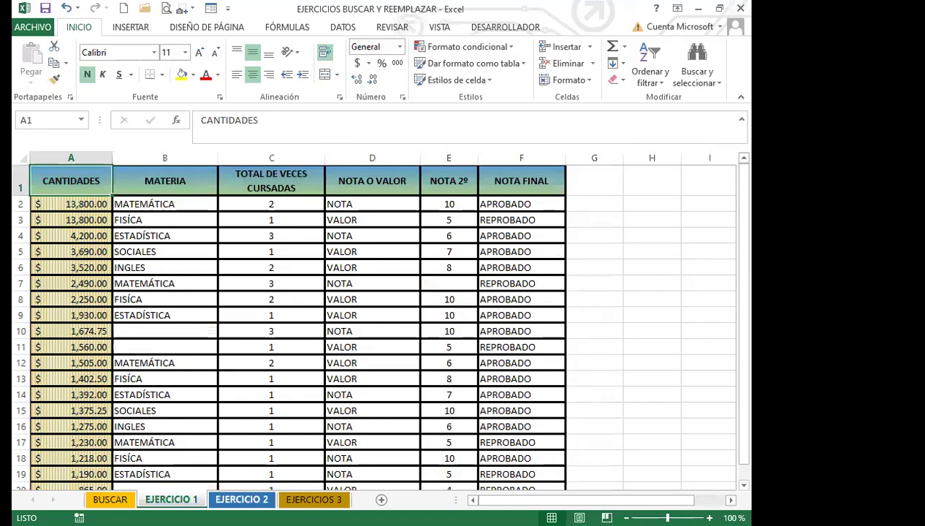
key(ctrl+Page_Down)
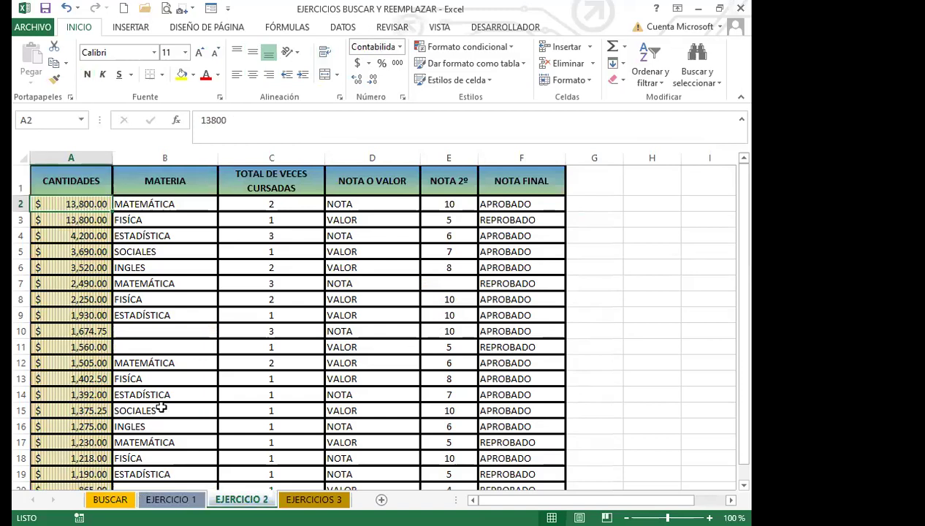
key(ctrl+Page_Down)
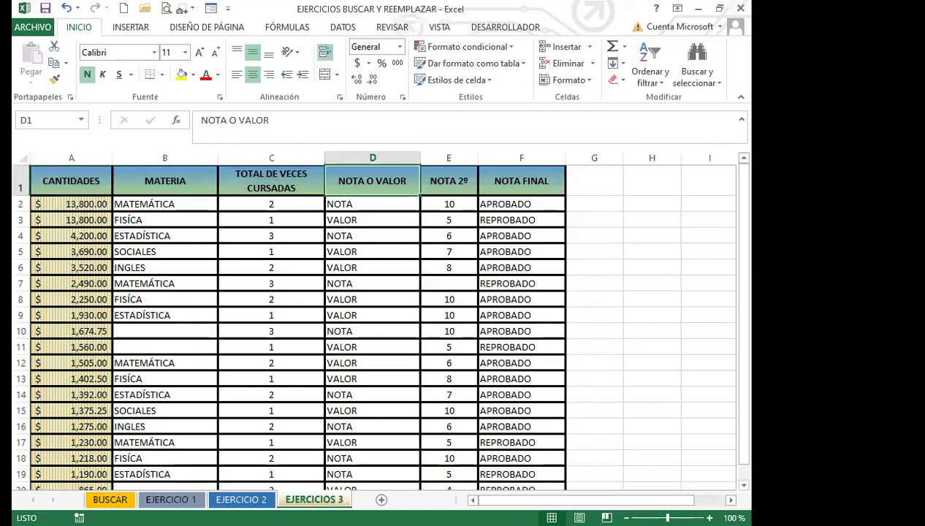
key(ctrl+Page_Up)
key(ctrl+Page_Up)
key(ctrl+Page_Up)
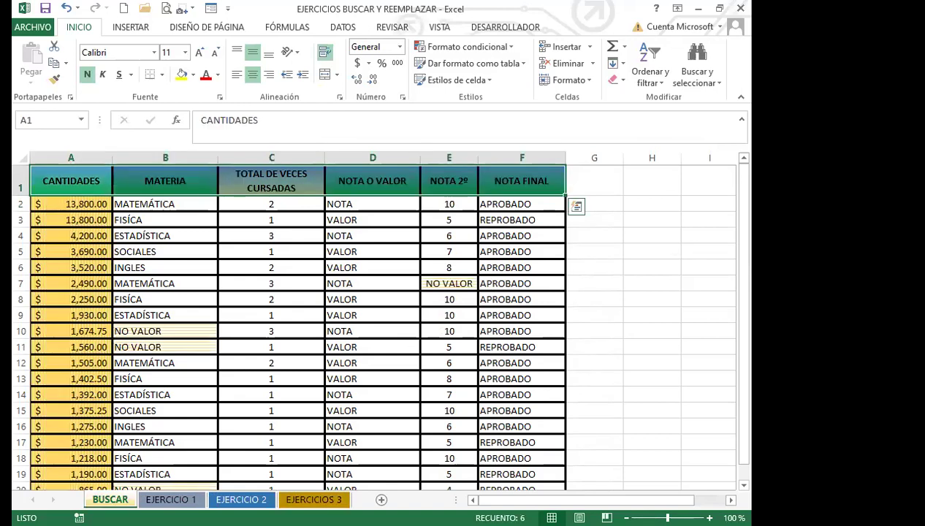
Cycle through EJERCICIO 1, EJERCICIO 2 and EJERCICIOS 3 to compare their CANTIDADES column formatting.
click(182, 503)
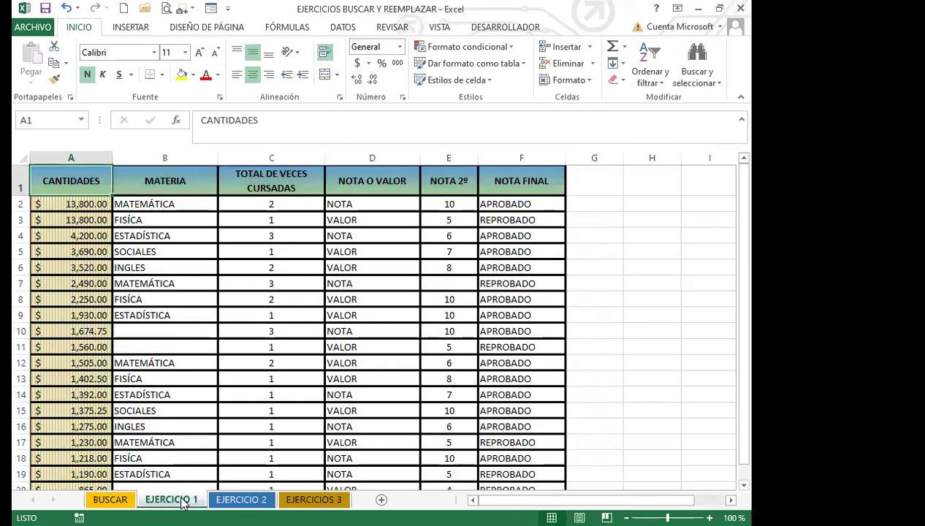
click(240, 501)
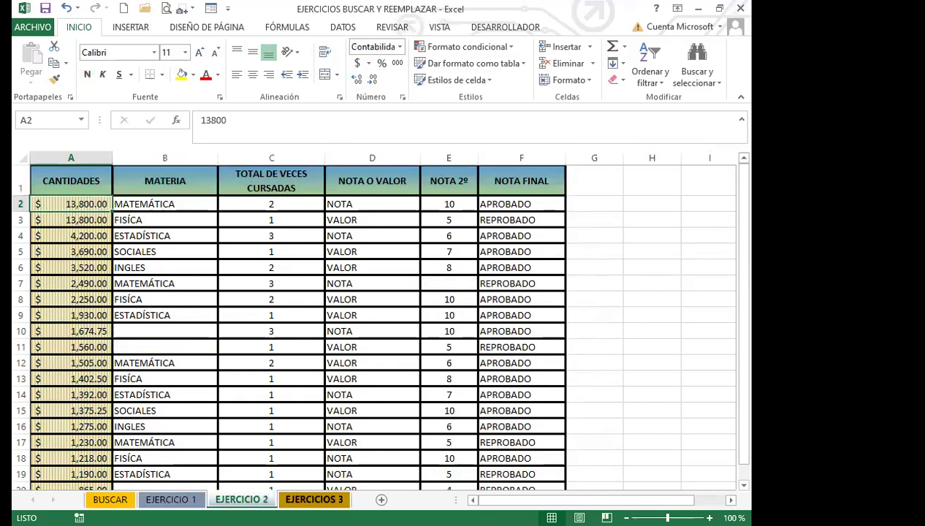
click(315, 500)
click(171, 500)
click(241, 500)
click(314, 500)
click(171, 500)
click(241, 500)
click(315, 500)
click(170, 500)
click(242, 500)
click(314, 500)
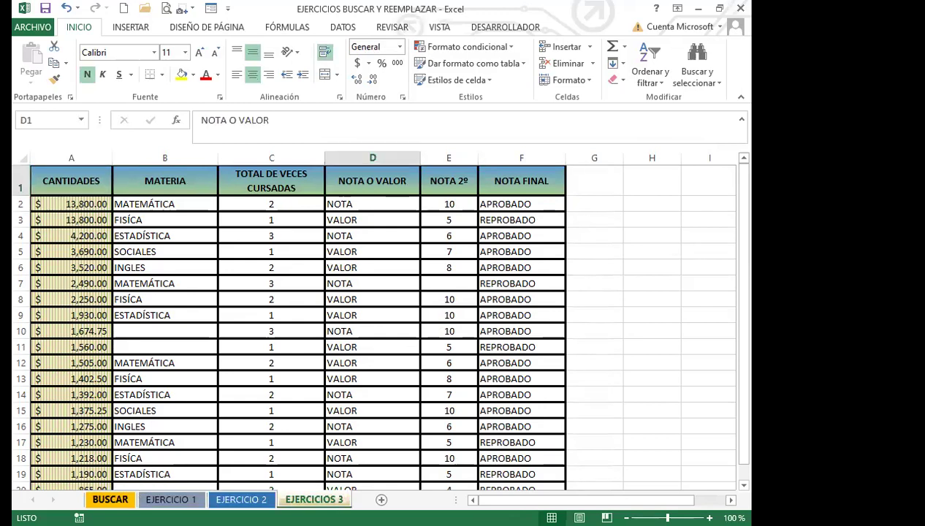
Compare the formatting of BUSCAR with that of the three exercise sheets, finishing on EJERCICIO 1.
click(109, 500)
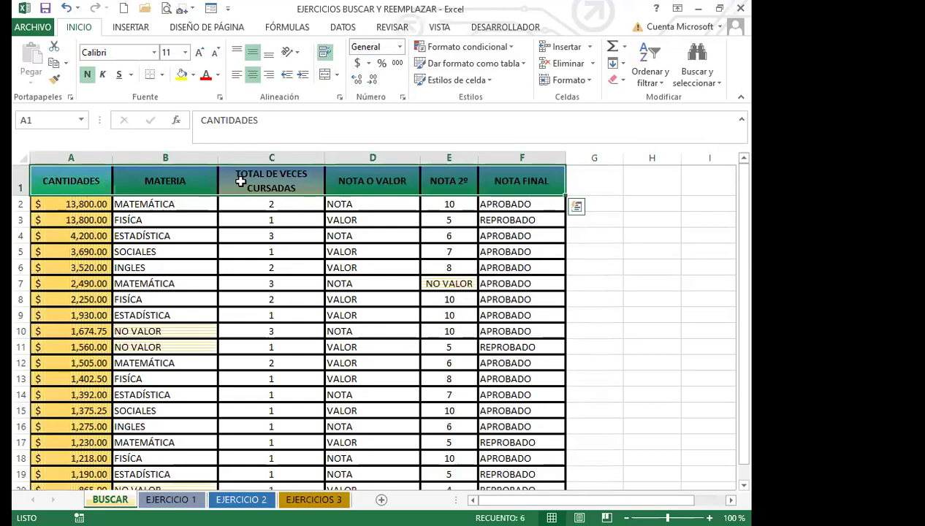
click(170, 500)
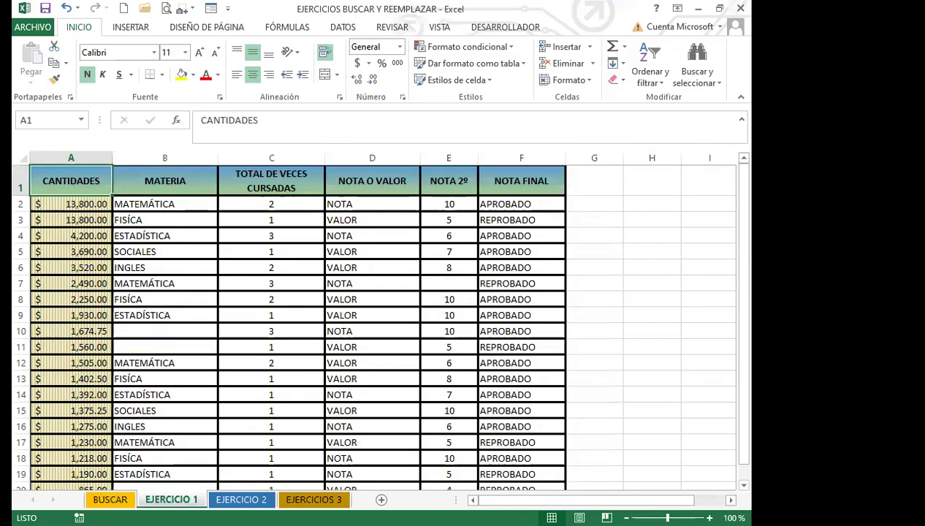
click(241, 500)
click(313, 500)
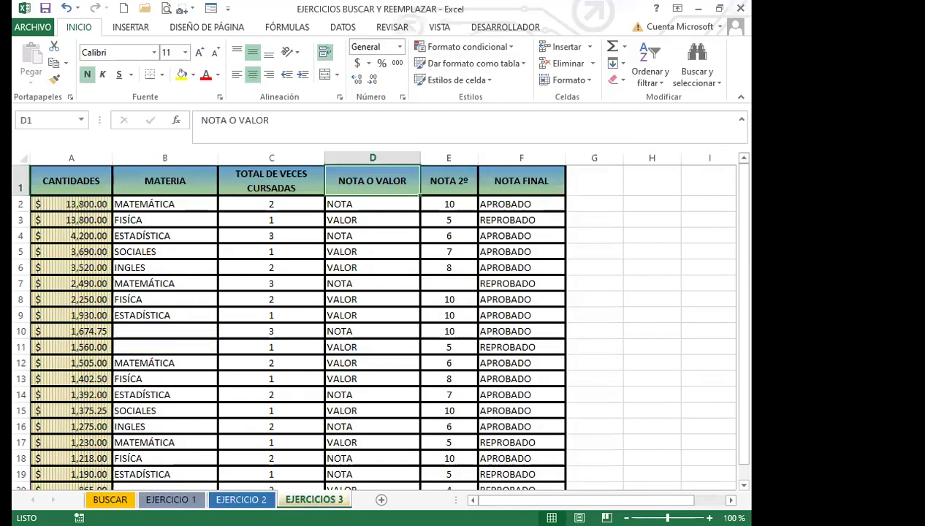
click(110, 500)
click(171, 500)
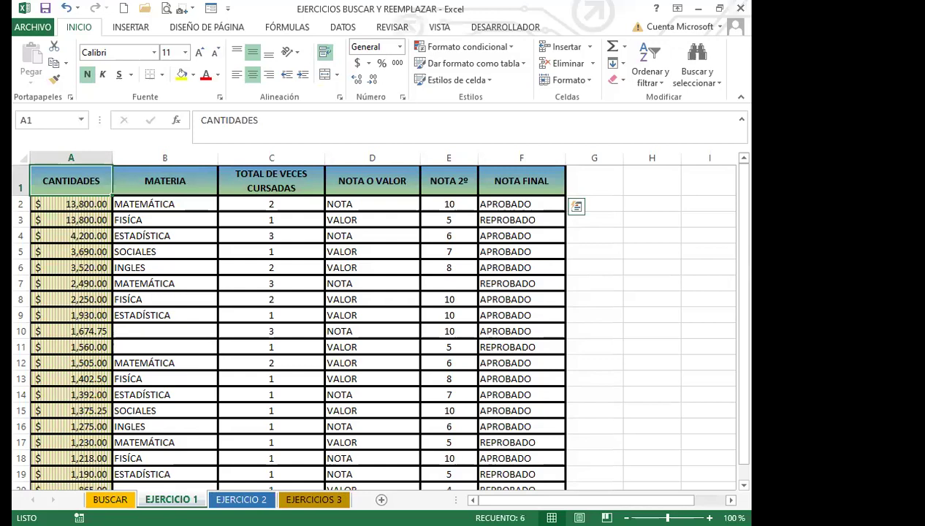
click(241, 500)
click(313, 500)
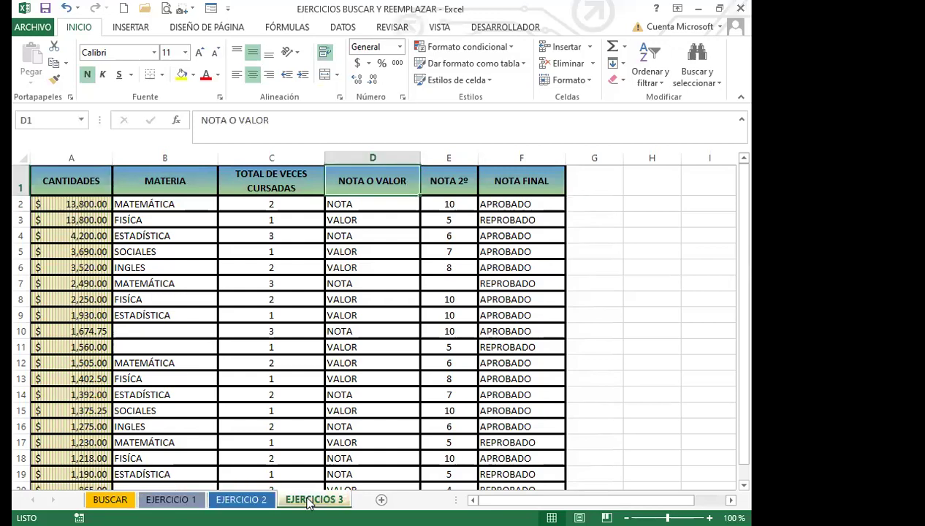
click(171, 500)
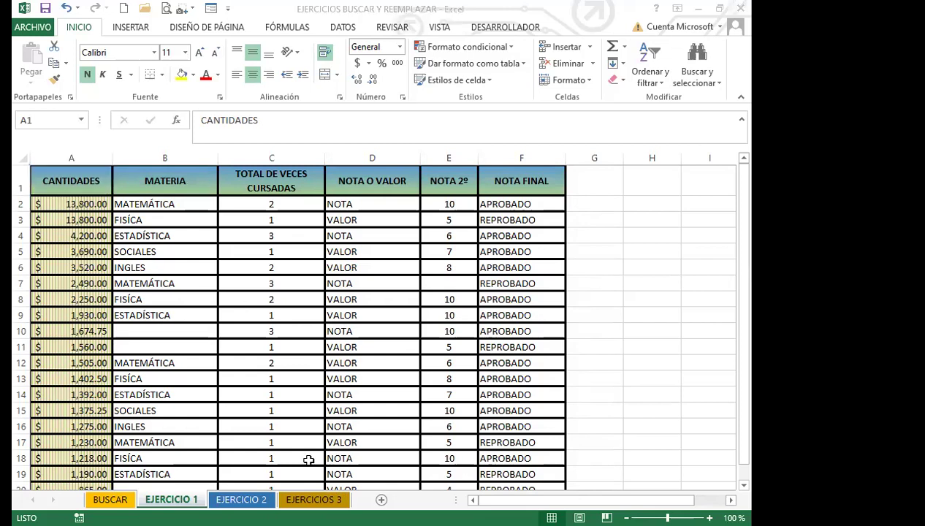
click(262, 300)
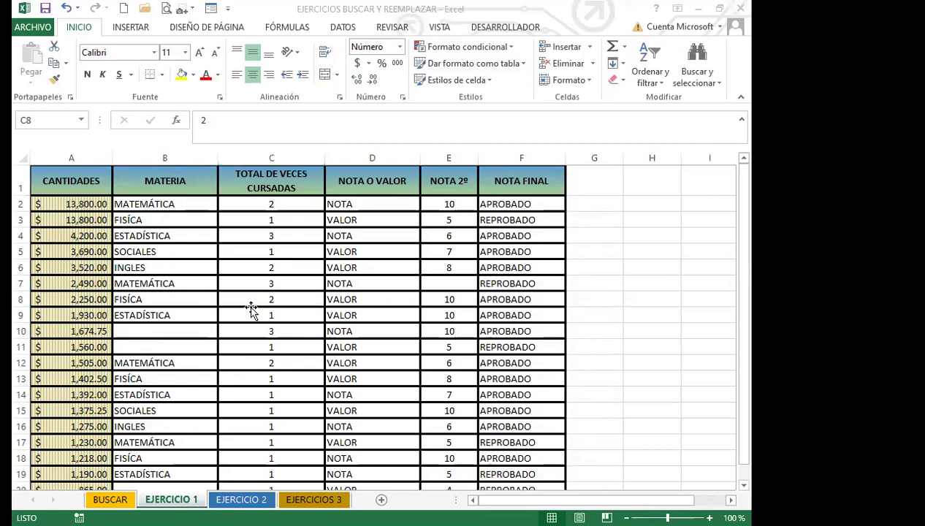
click(298, 327)
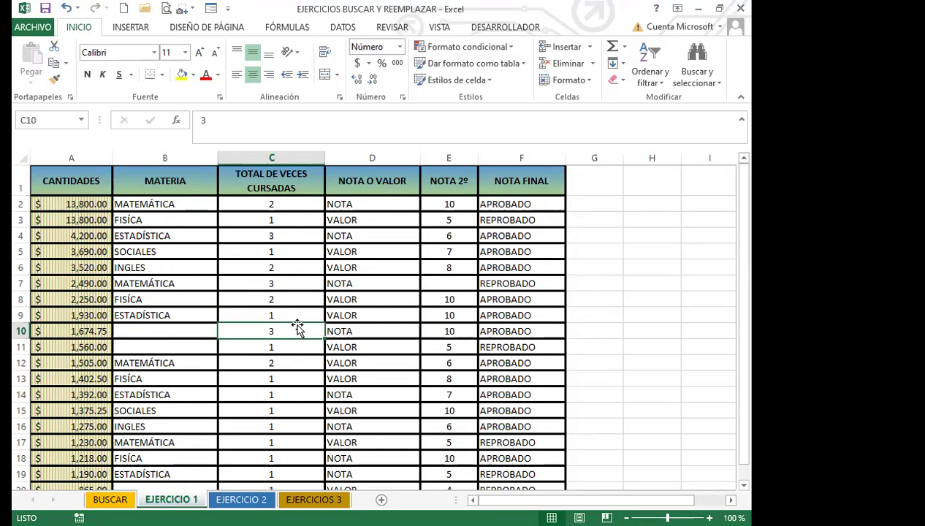
click(585, 185)
click(520, 183)
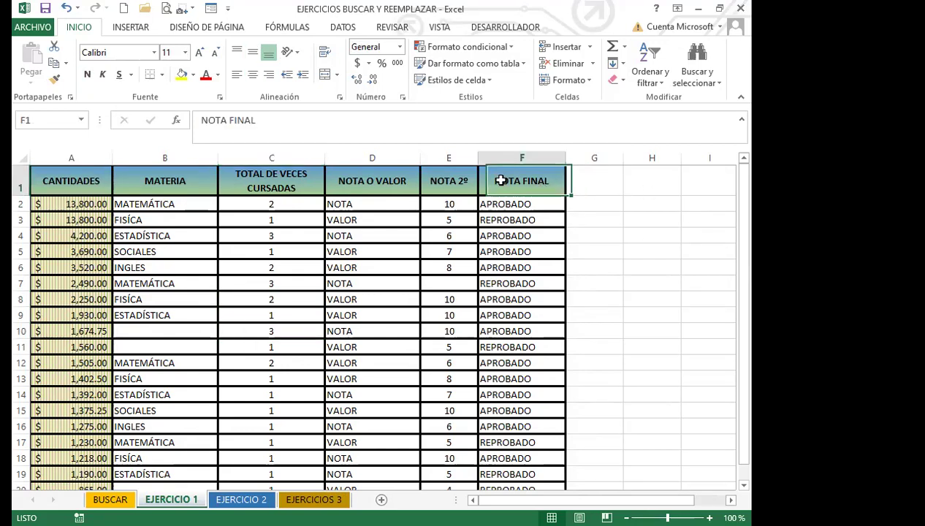
click(55, 79)
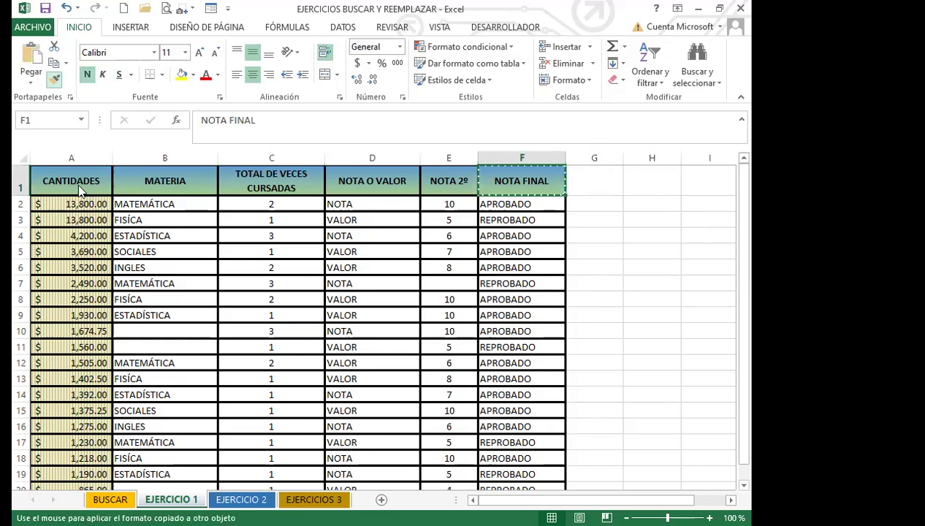
click(55, 79)
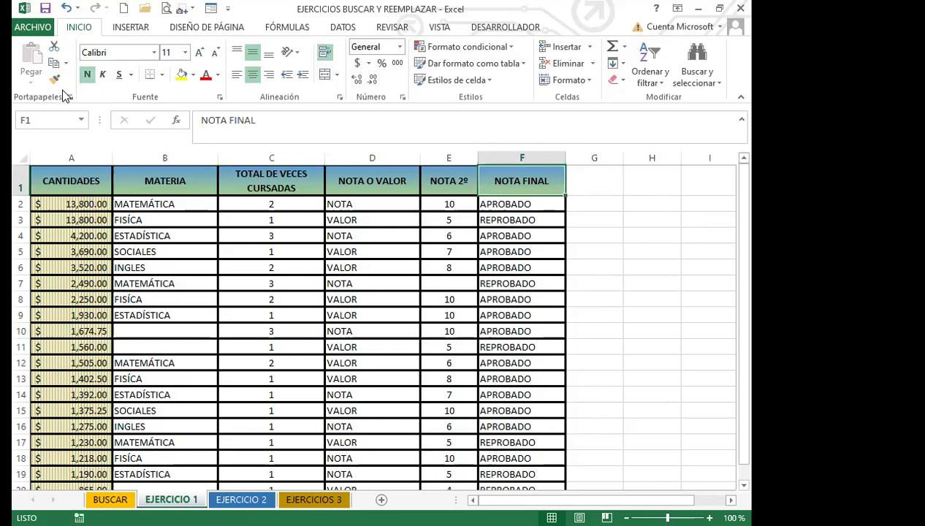
click(55, 79)
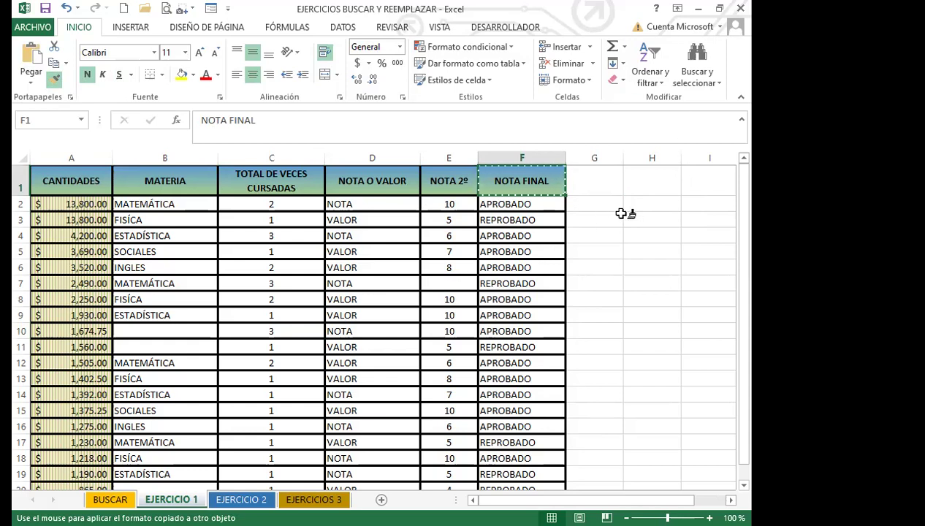
key(Escape)
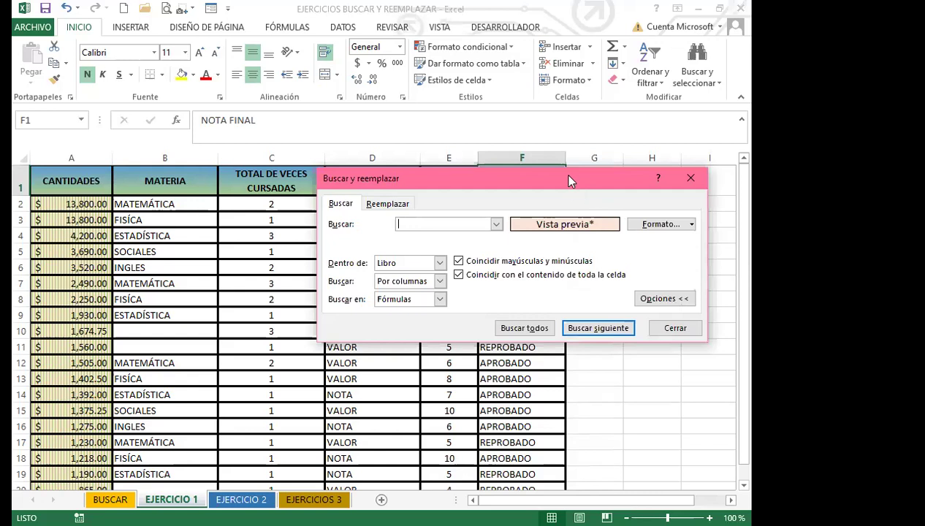
Clear the stored search format and the replacement format, then return to the Buscar page of Find and Replace.
drag(567, 180, 445, 171)
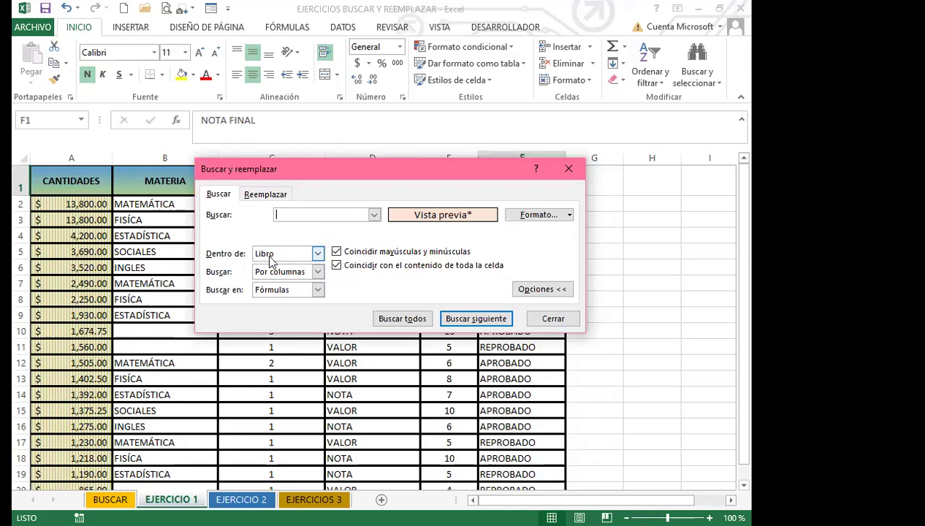
click(570, 215)
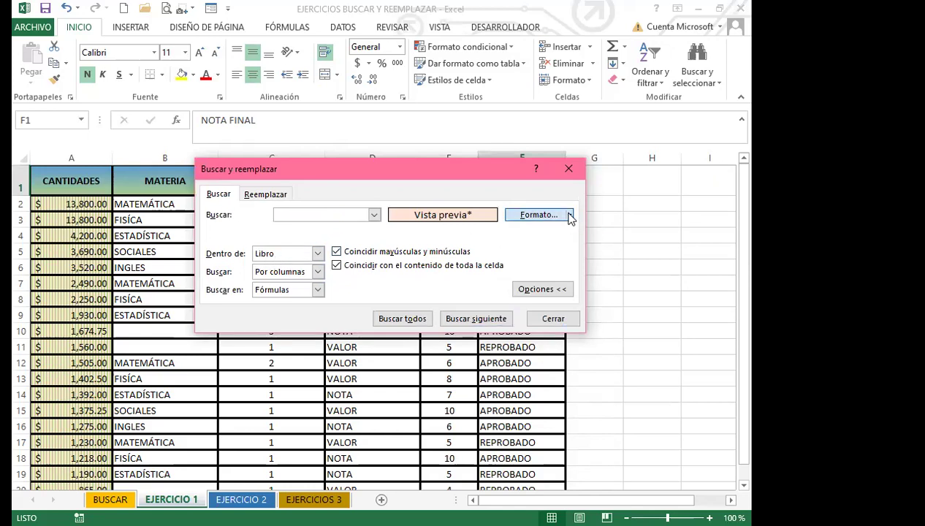
click(553, 269)
click(257, 195)
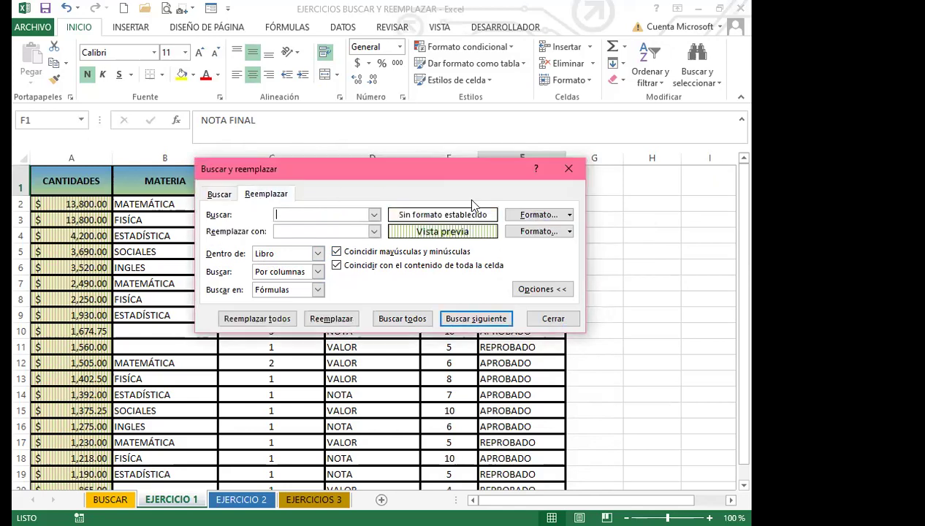
click(570, 232)
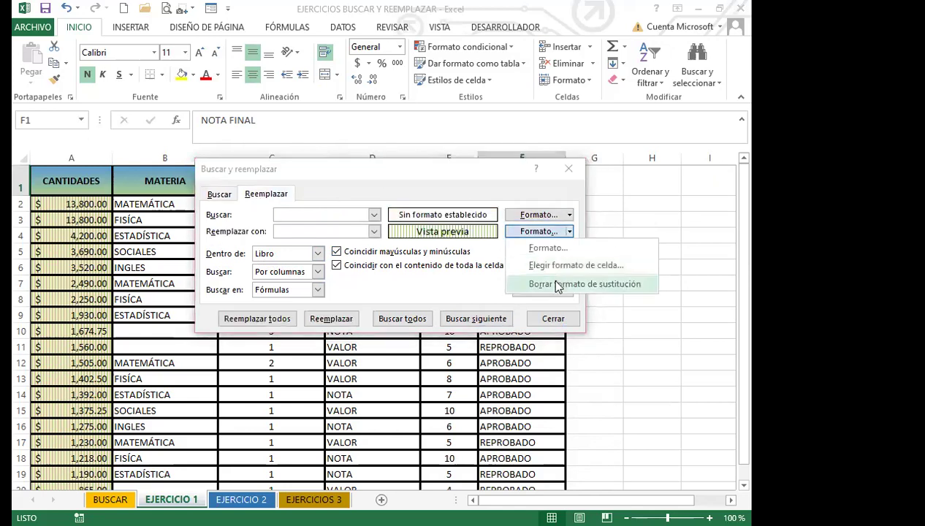
click(550, 281)
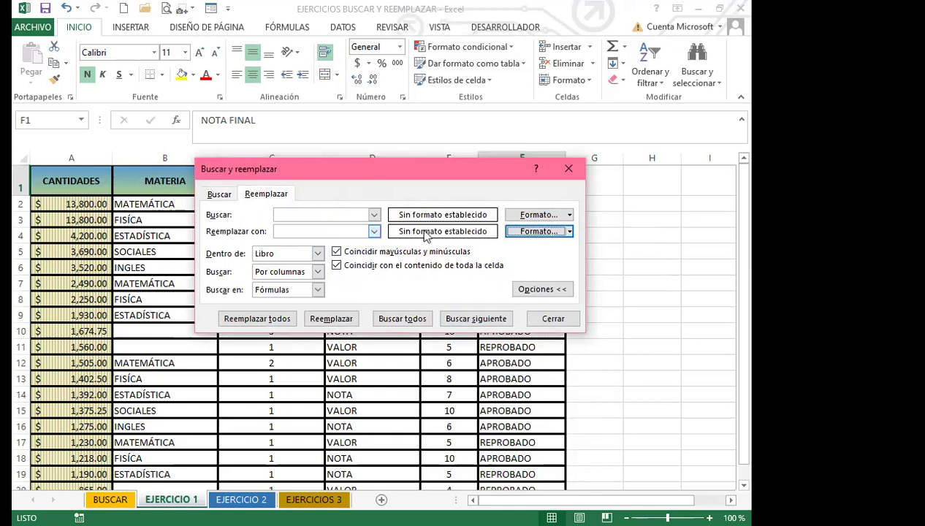
click(318, 214)
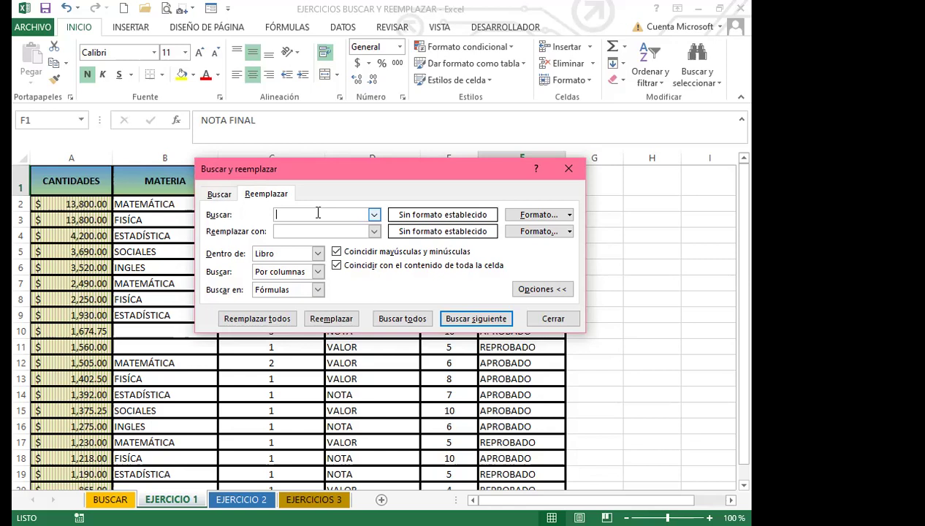
click(219, 194)
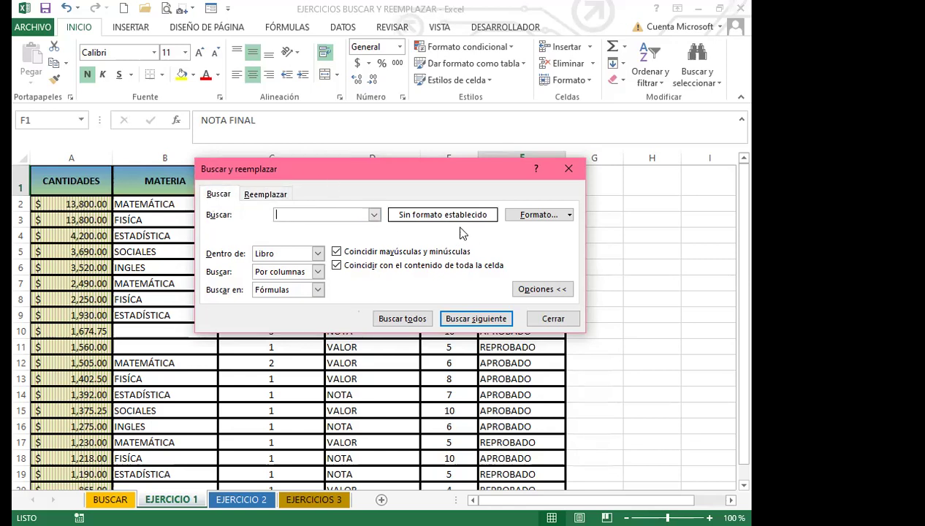
Switch the search scope to Hoja and back to Libro, and the search order to Por filas and back to Por columnas.
click(318, 254)
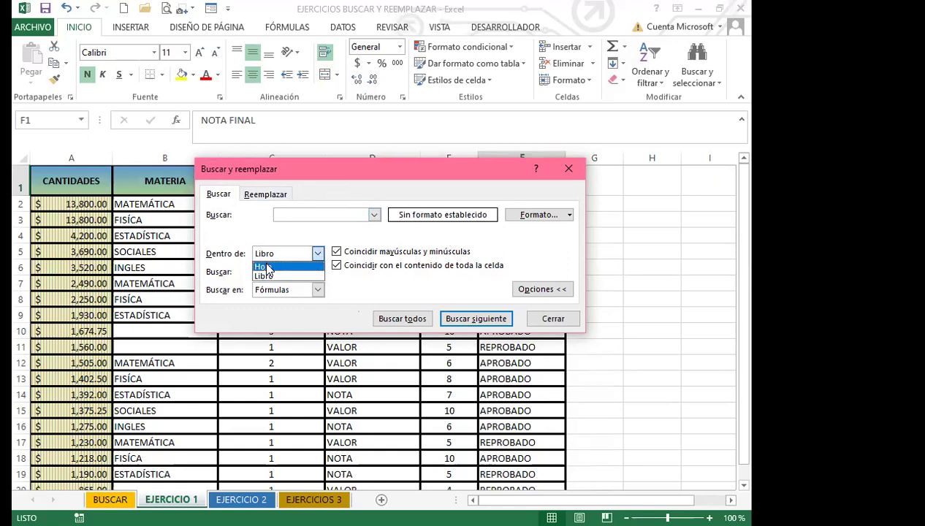
click(267, 268)
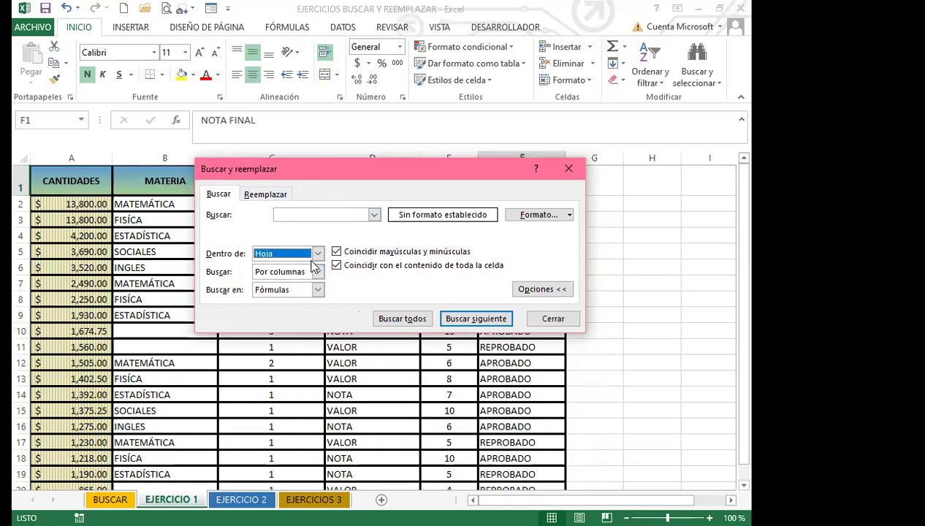
click(318, 255)
click(287, 276)
click(288, 273)
click(318, 272)
click(319, 272)
click(292, 285)
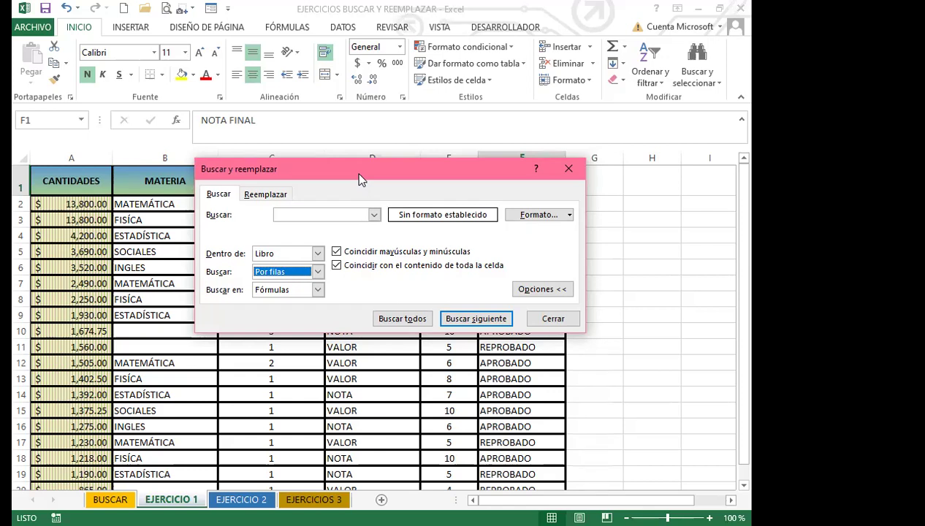
click(317, 272)
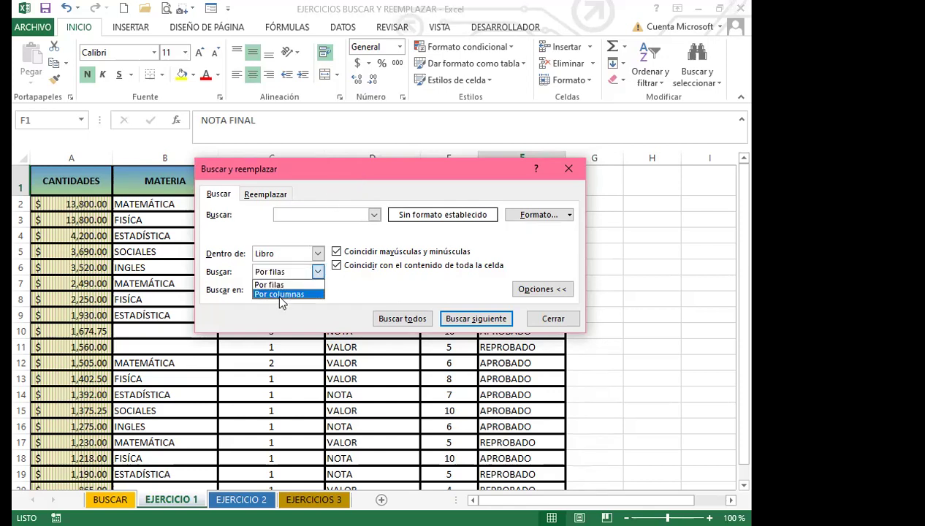
click(279, 297)
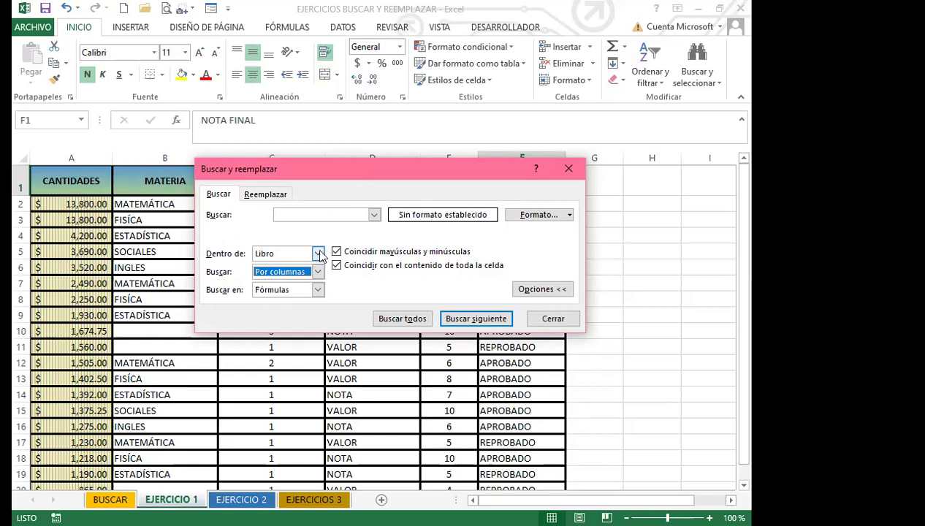
Limit the search scope to Hoja and find all cells matching "M", dismissing any resulting message.
click(315, 256)
click(317, 254)
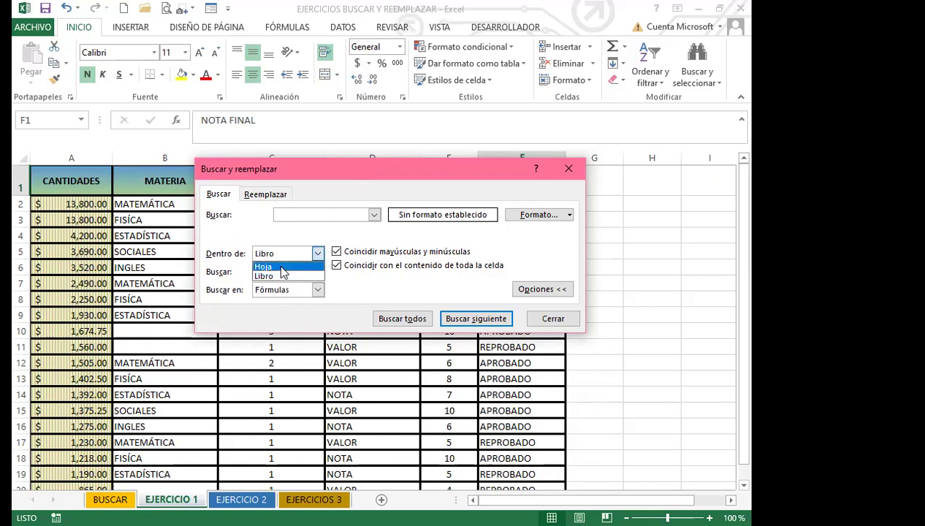
click(278, 264)
click(297, 215)
text(M)
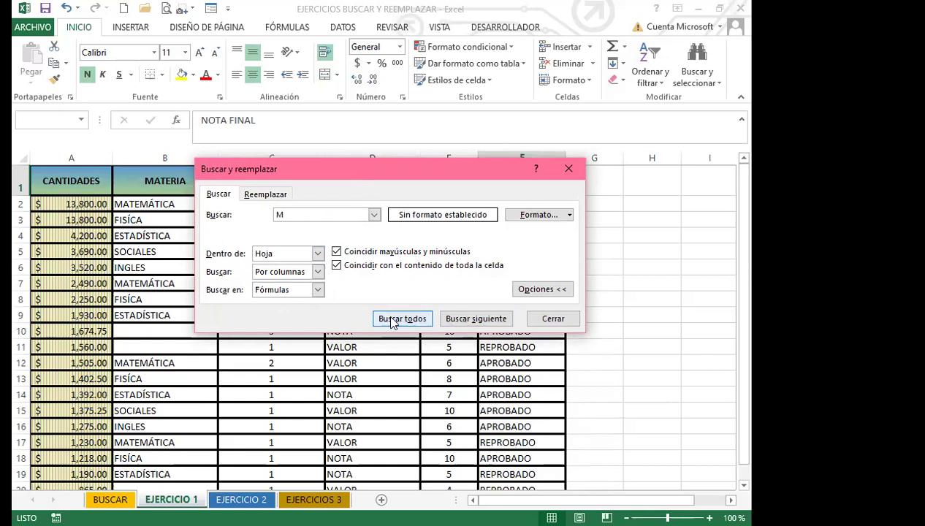
click(386, 319)
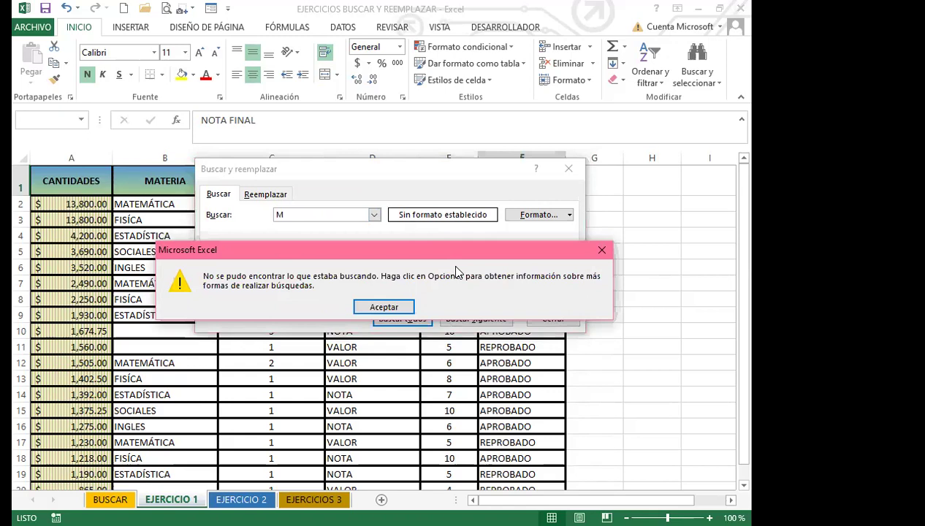
key(Return)
Set the search to look in Valores and run Por filas, and find all matches for "M" again.
click(317, 289)
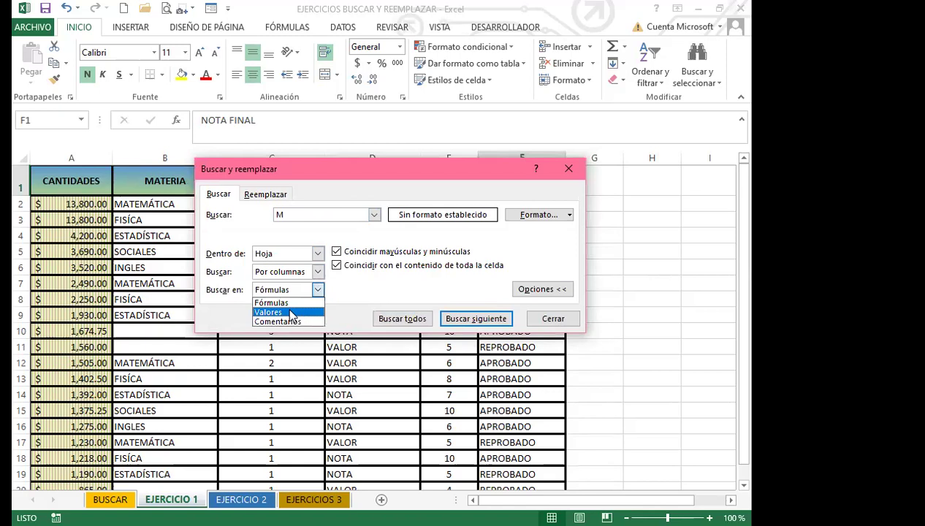
click(291, 312)
click(317, 272)
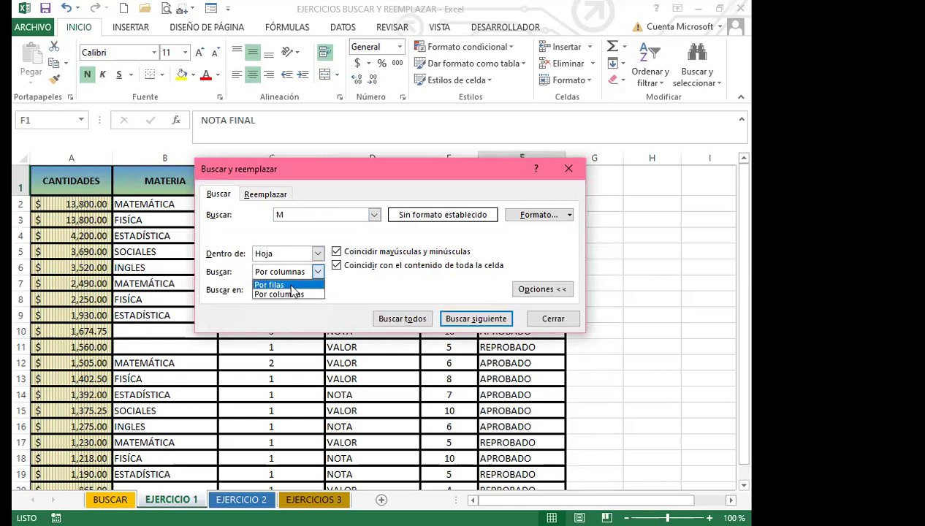
click(413, 323)
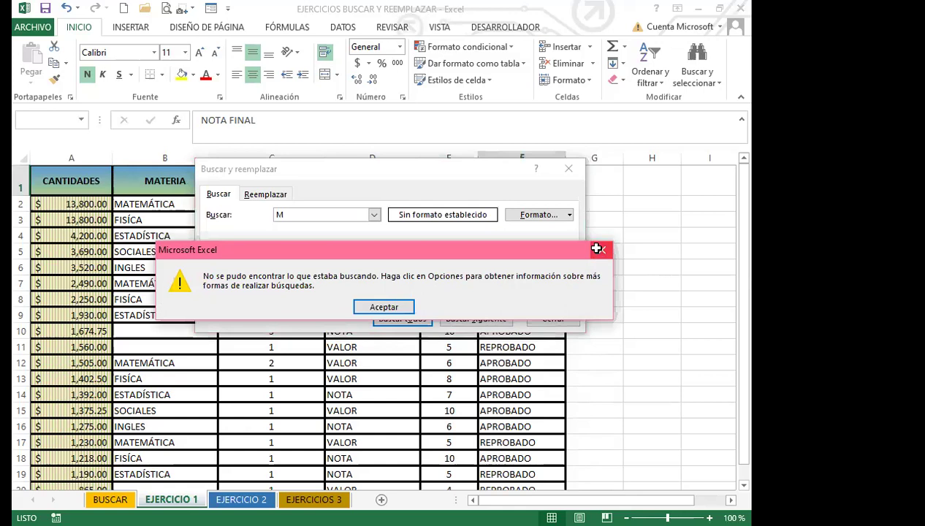
click(597, 249)
Extend the search text to "MA" and find all matches on the sheet.
click(296, 214)
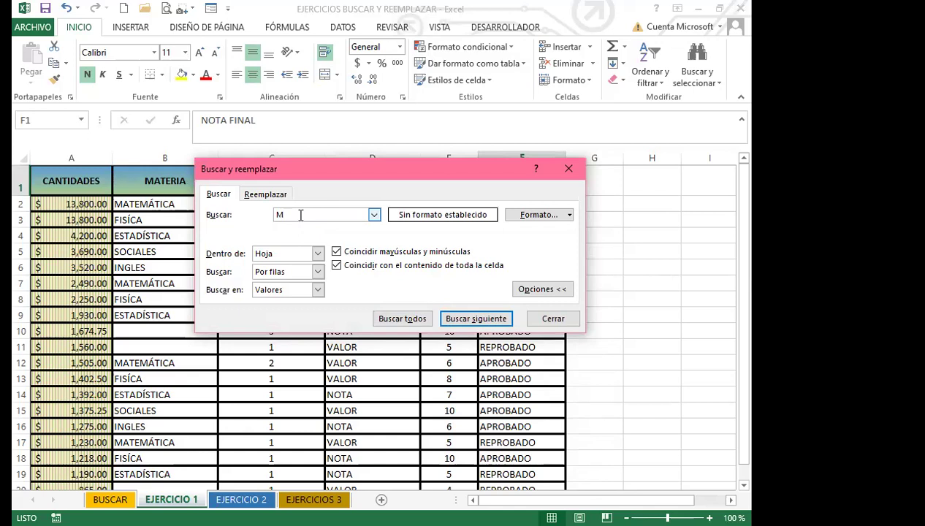
text(A)
click(402, 319)
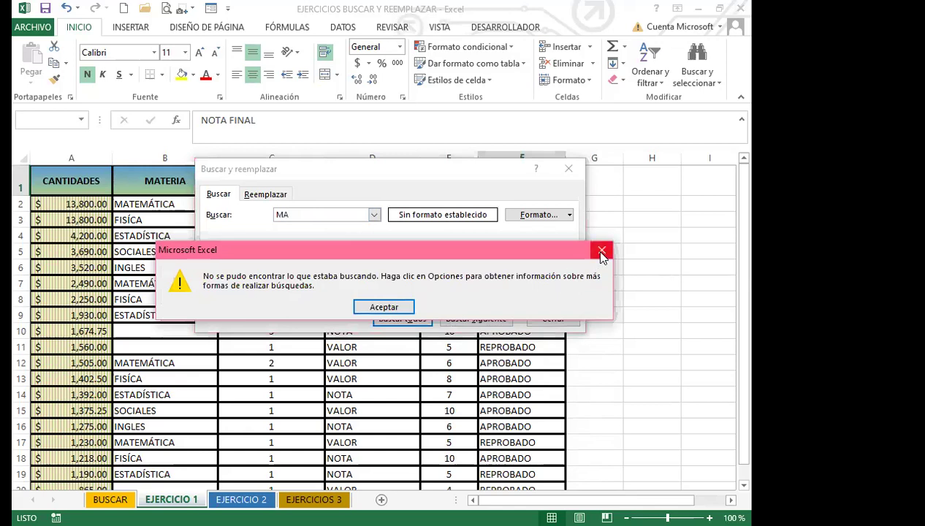
click(598, 250)
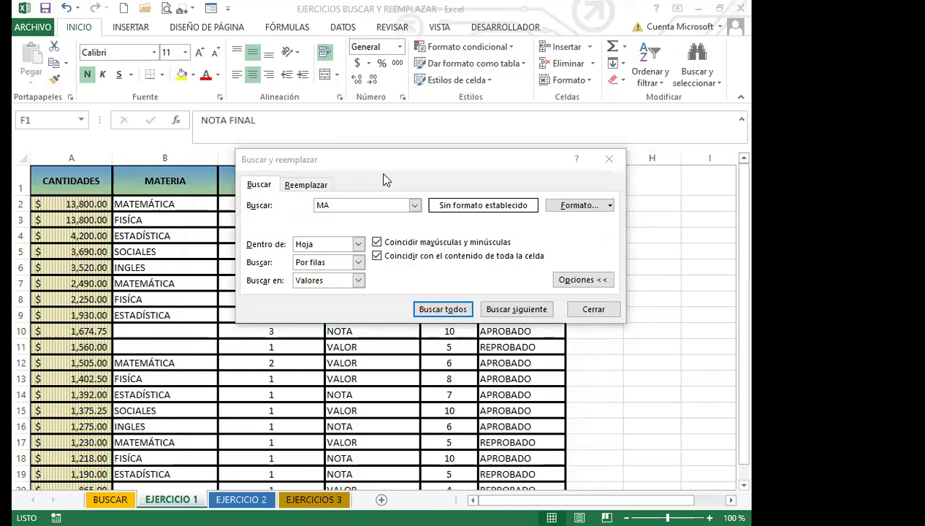
Shorten the search text to "M" and close Find and Replace.
click(440, 166)
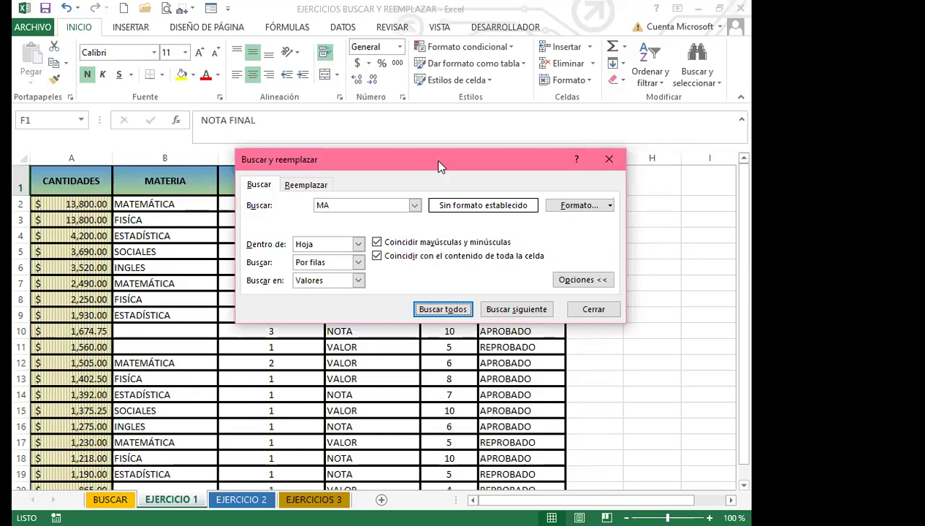
click(337, 205)
key(BackSpace)
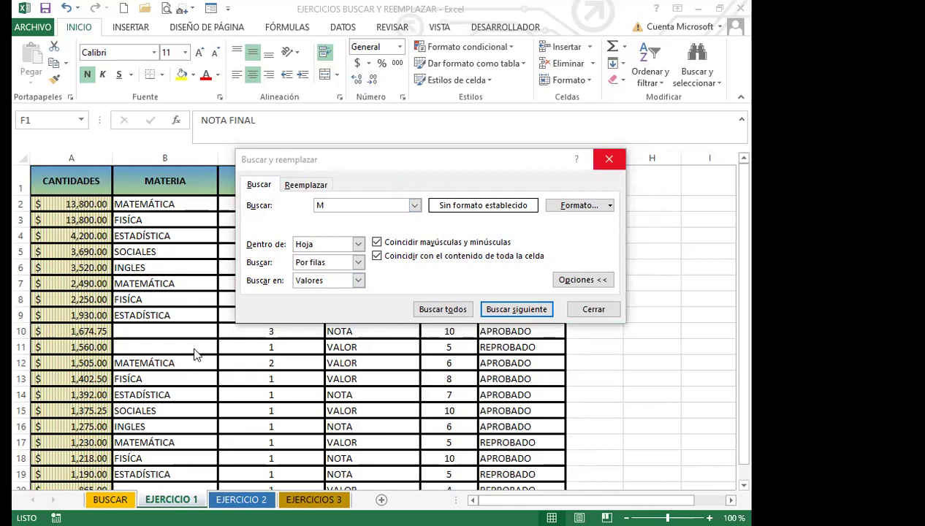
key(Escape)
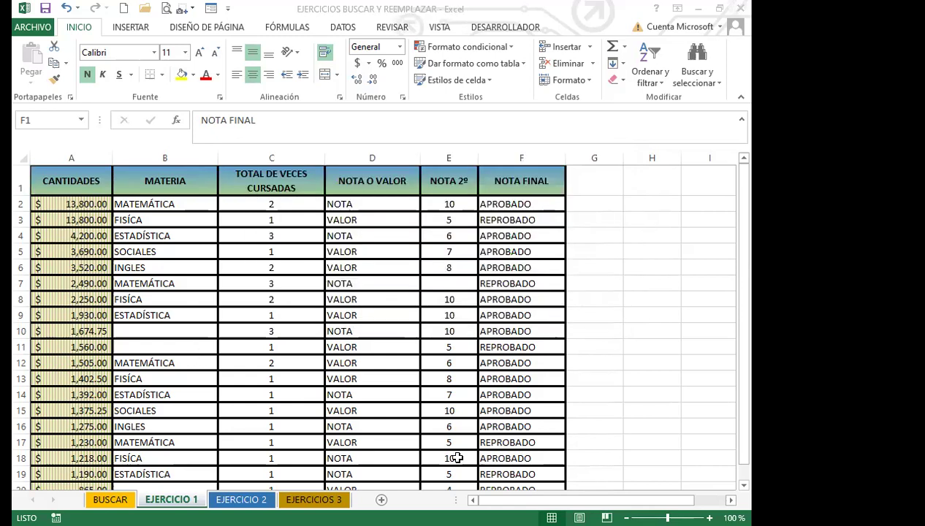
Compare the header and CANTIDADES formatting of the three exercise sheets with that of BUSCAR, finishing on BUSCAR.
key(ctrl+Page_Down)
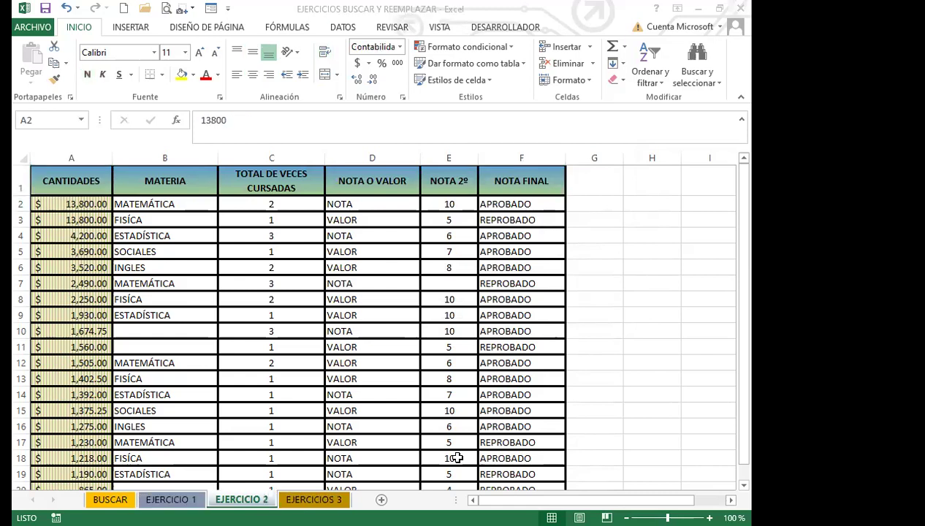
key(ctrl+Page_Down)
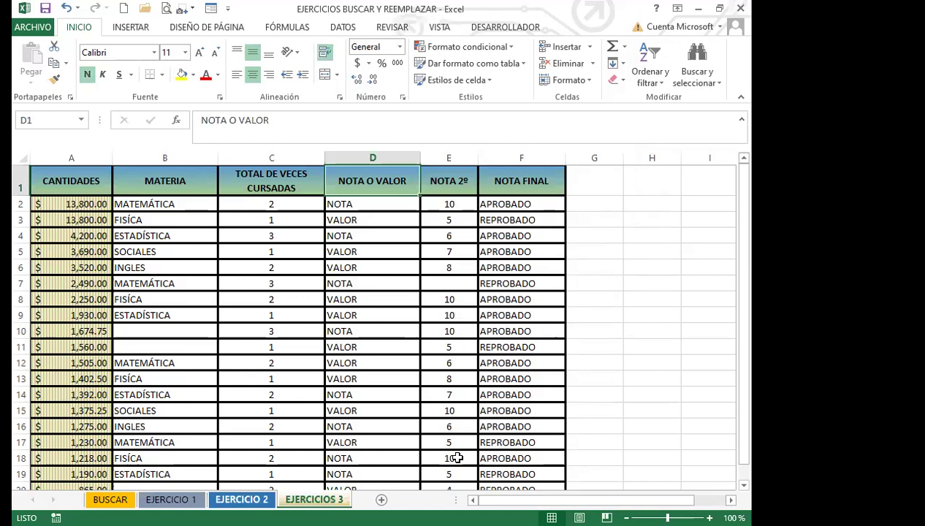
key(ctrl+Page_Up)
key(ctrl+Page_Up)
key(ctrl+Page_Up)
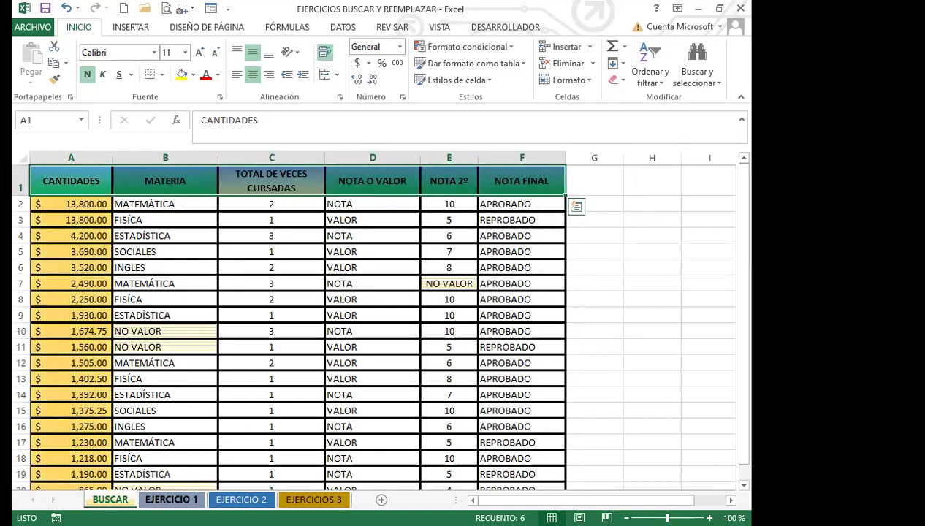
key(ctrl+Page_Down)
key(ctrl+Page_Down)
key(ctrl+Page_Down)
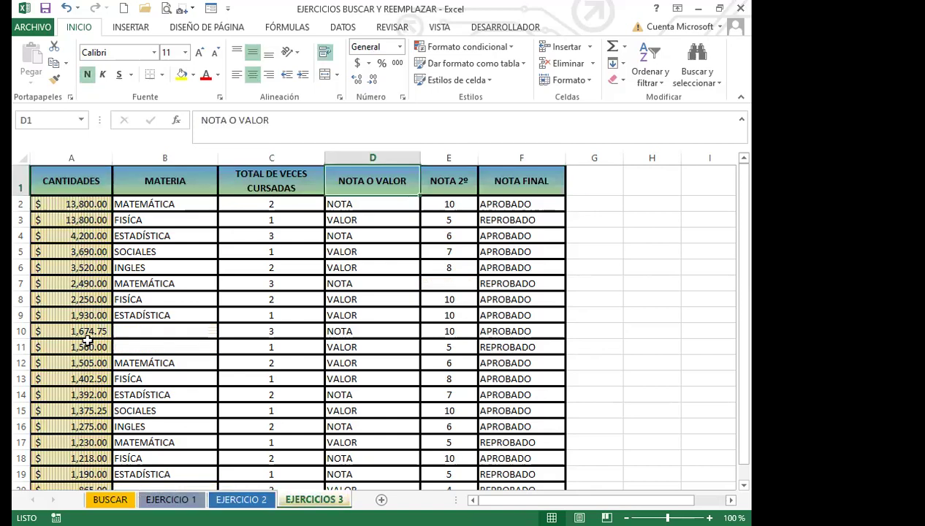
key(Right)
key(Right)
key(ctrl+Page_Up)
key(ctrl+Page_Up)
key(ctrl+Page_Up)
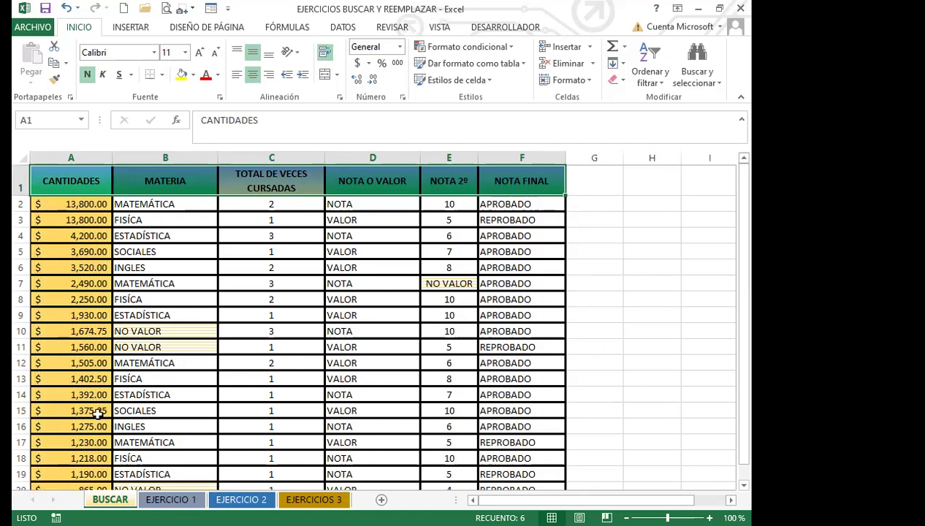
key(ctrl+Page_Down)
key(ctrl+Page_Down)
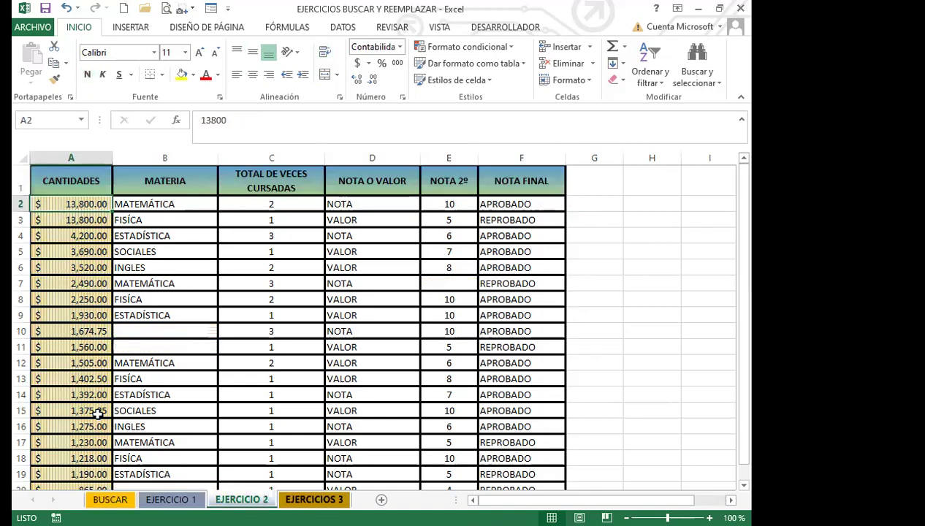
key(ctrl+Page_Down)
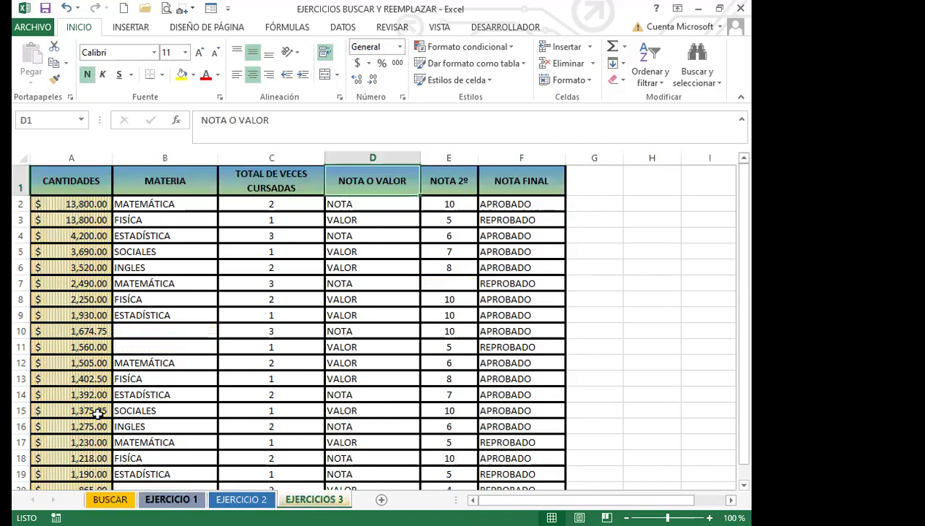
key(ctrl+Page_Up)
key(ctrl+Page_Up)
key(ctrl+Page_Down)
key(ctrl+Page_Down)
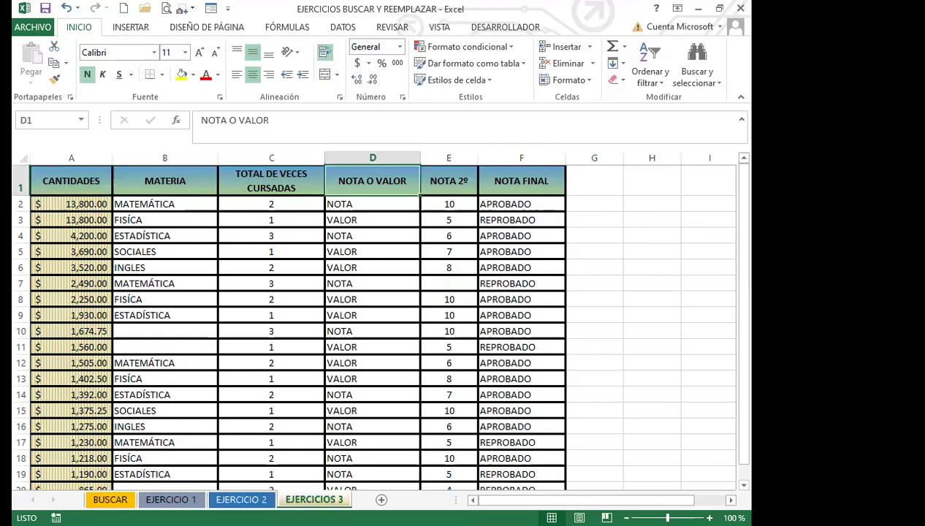
key(ctrl+Page_Up)
key(ctrl+Page_Up)
key(ctrl+Page_Down)
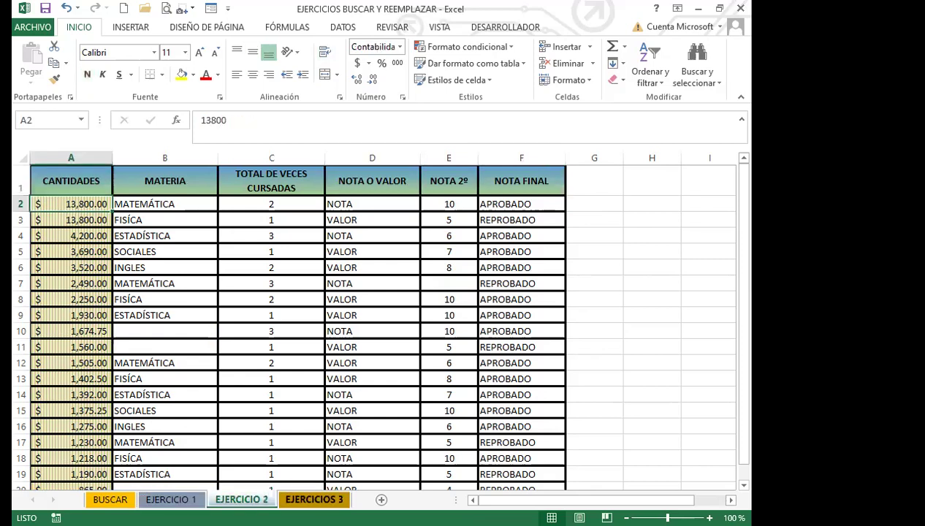
key(ctrl+Page_Down)
key(ctrl+Page_Up)
key(ctrl+Page_Up)
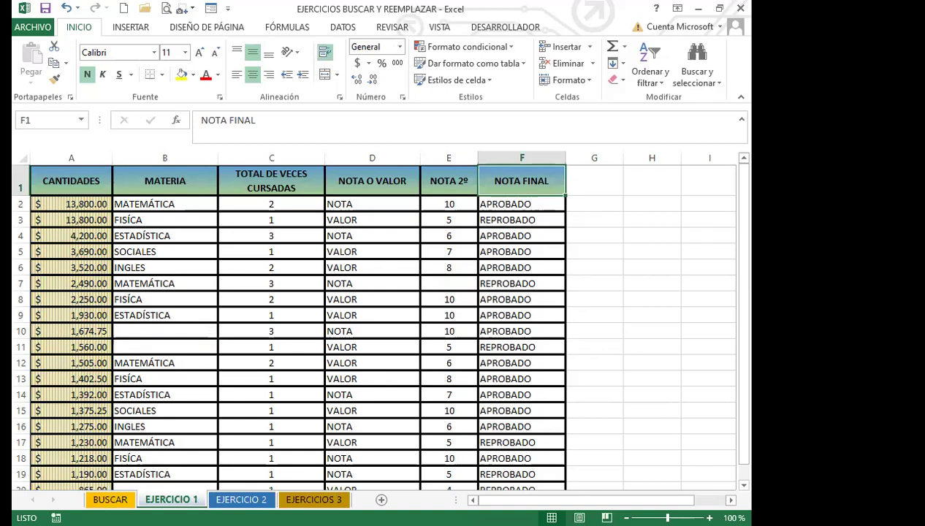
key(ctrl+Page_Down)
key(ctrl+Page_Down)
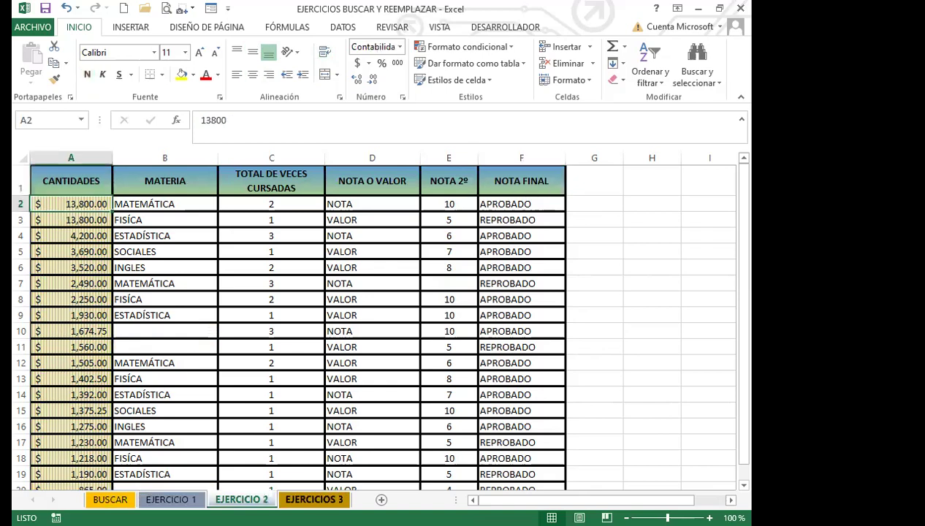
Examine the CANTIDADES cell formatting on EJERCICIO 1 against EJERCICIO 2 and BUSCAR, selecting cell A2, and finish on EJERCICIO 1.
key(ctrl+Page_Up)
key(ctrl+Page_Up)
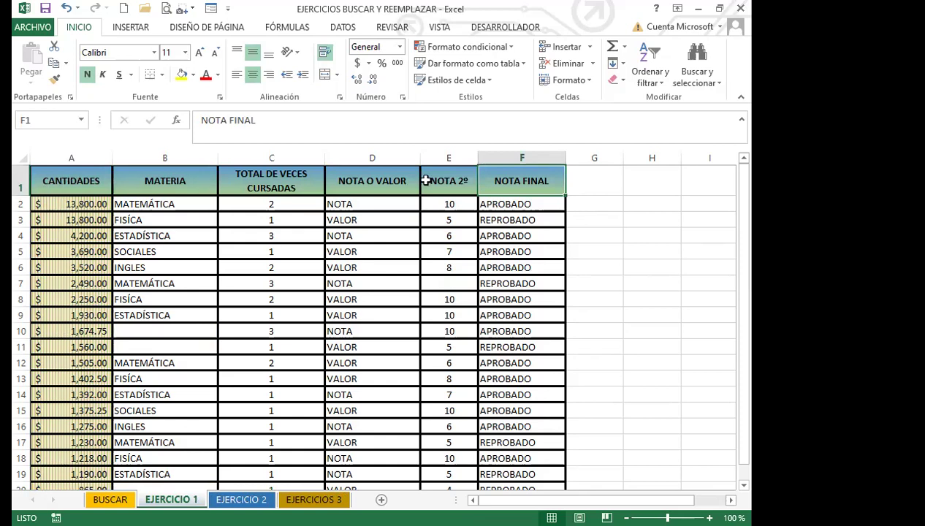
click(81, 207)
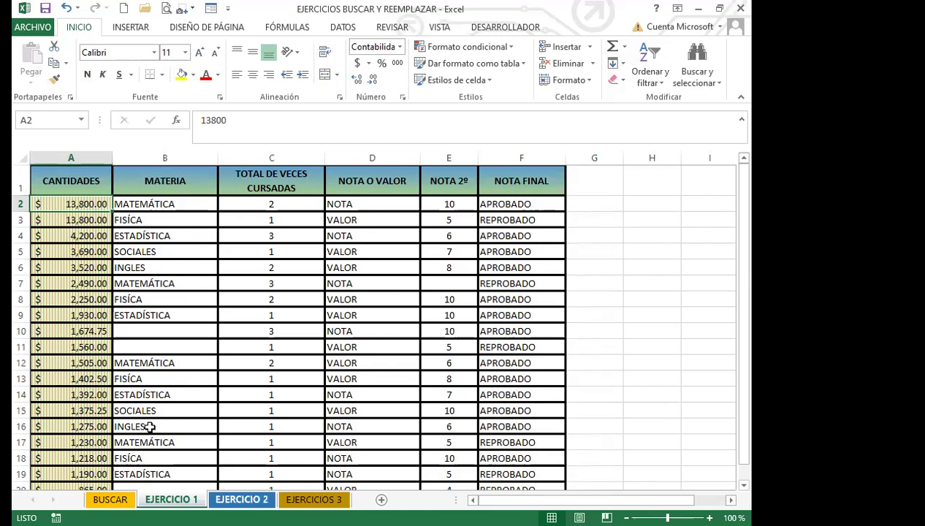
key(ctrl+Page_Down)
key(ctrl+Page_Up)
key(ctrl+Page_Up)
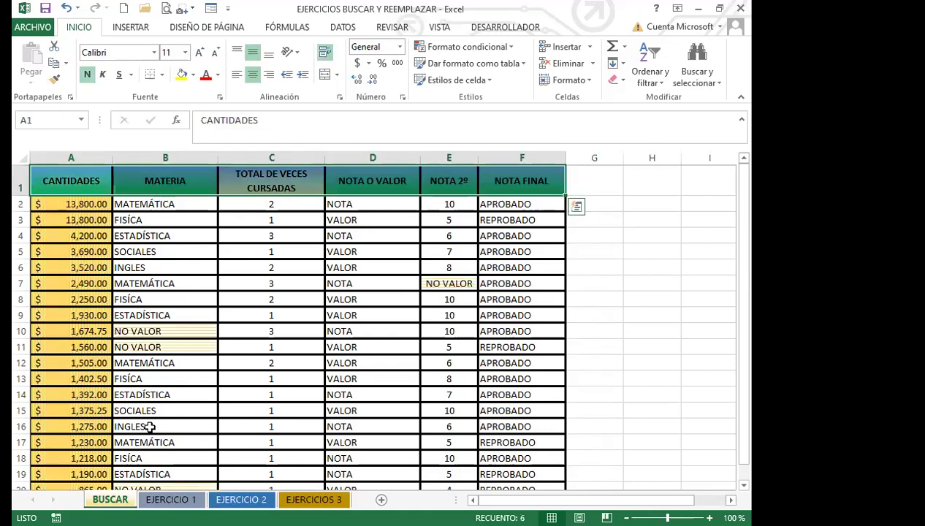
click(59, 205)
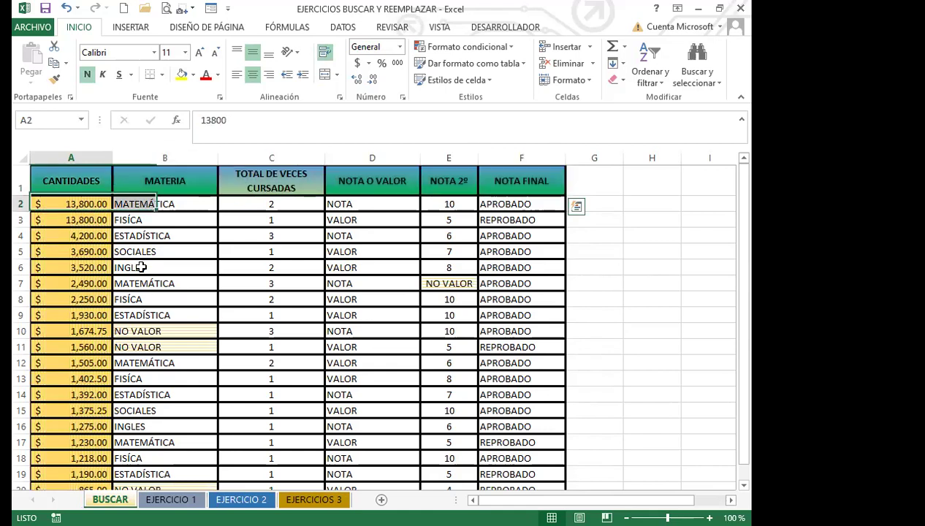
key(ctrl+Page_Down)
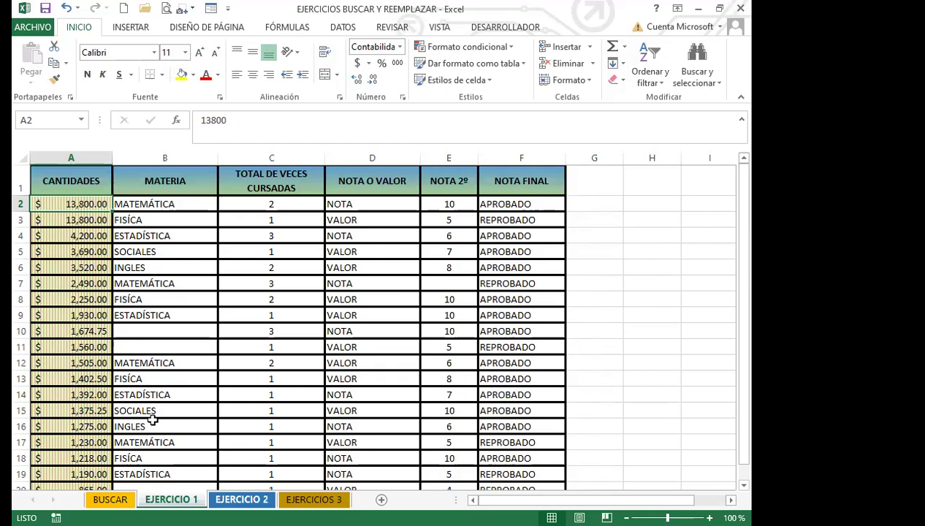
key(ctrl+b)
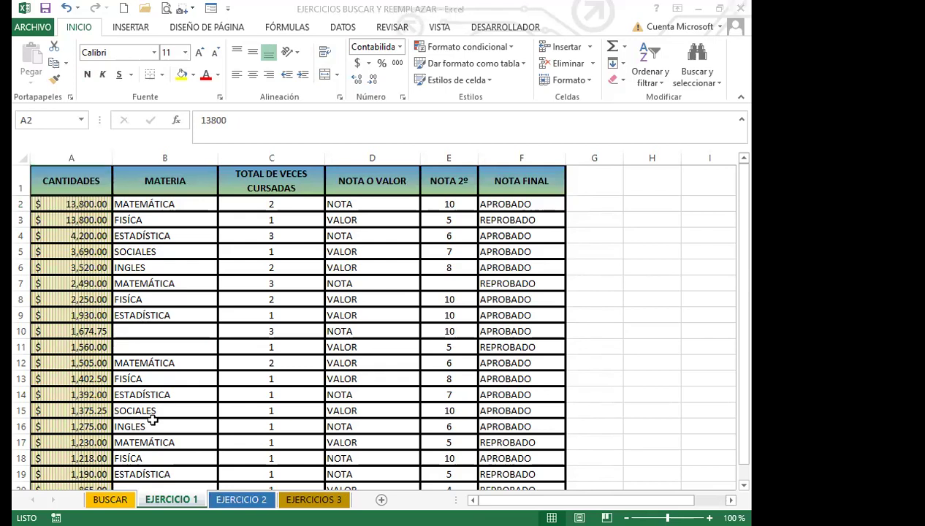
key(Escape)
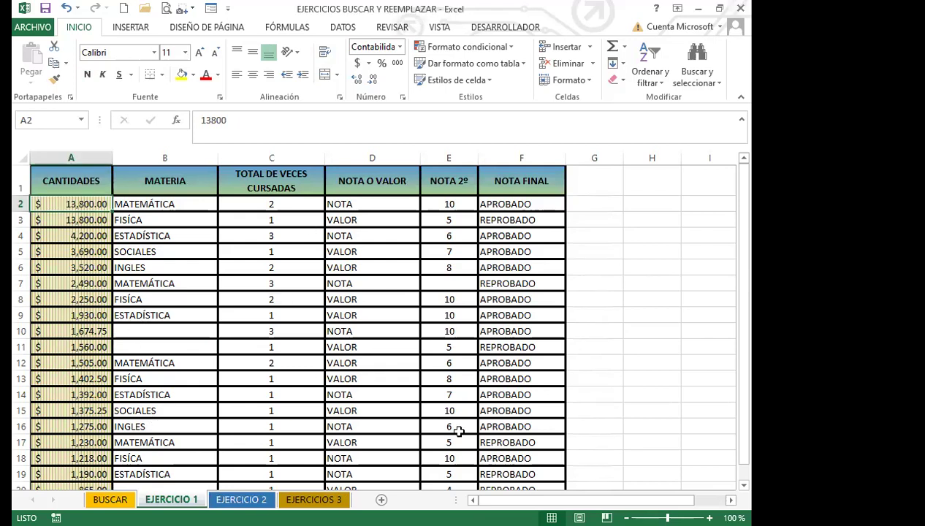
key(ctrl+b)
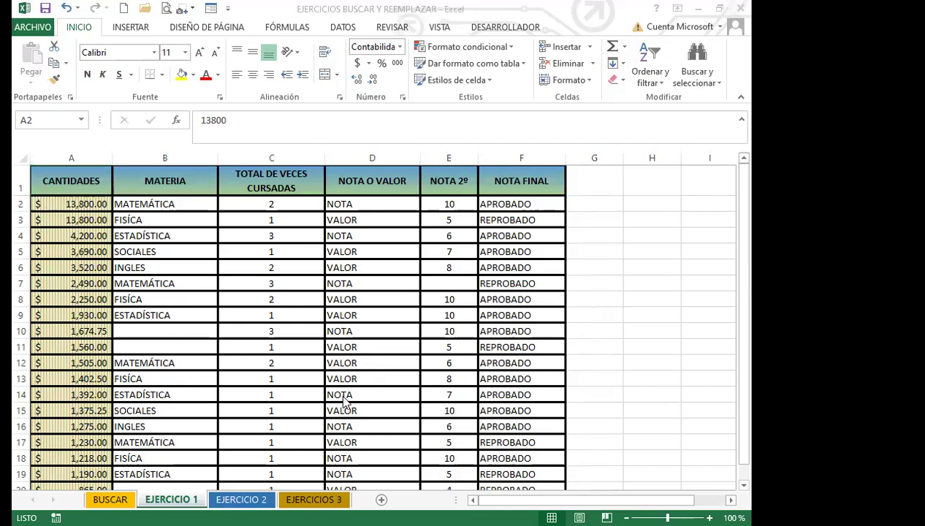
click(178, 239)
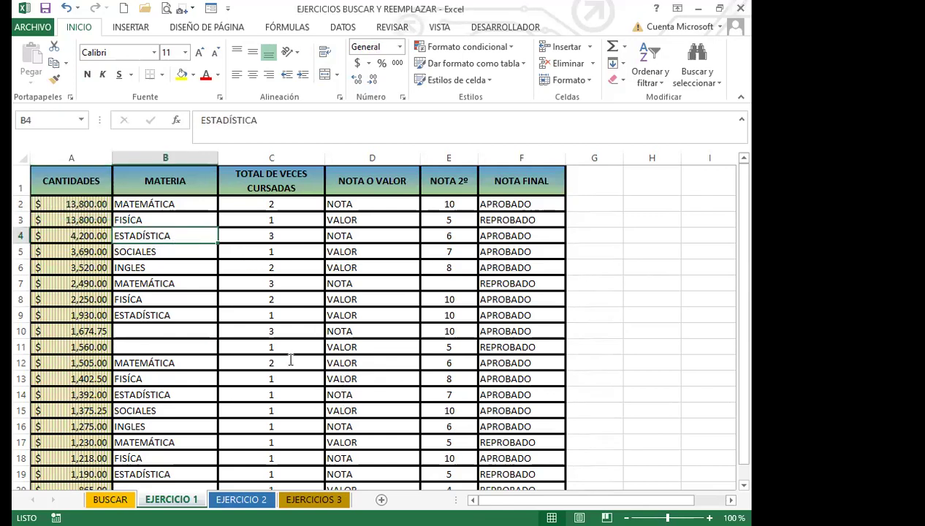
key(ctrl+b)
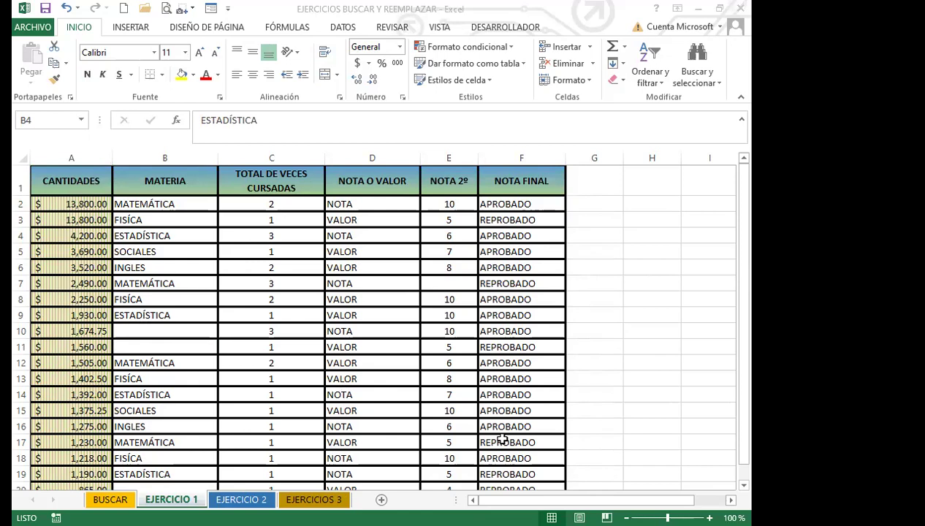
key(Escape)
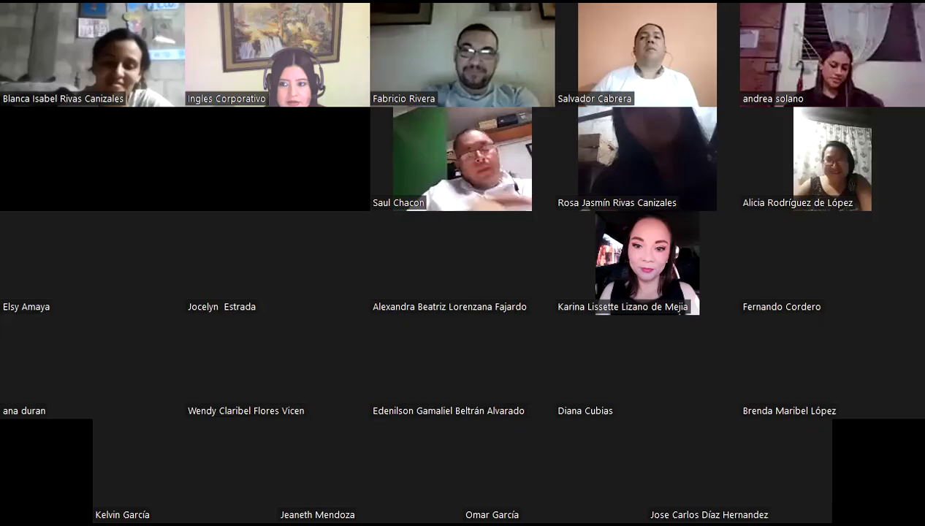